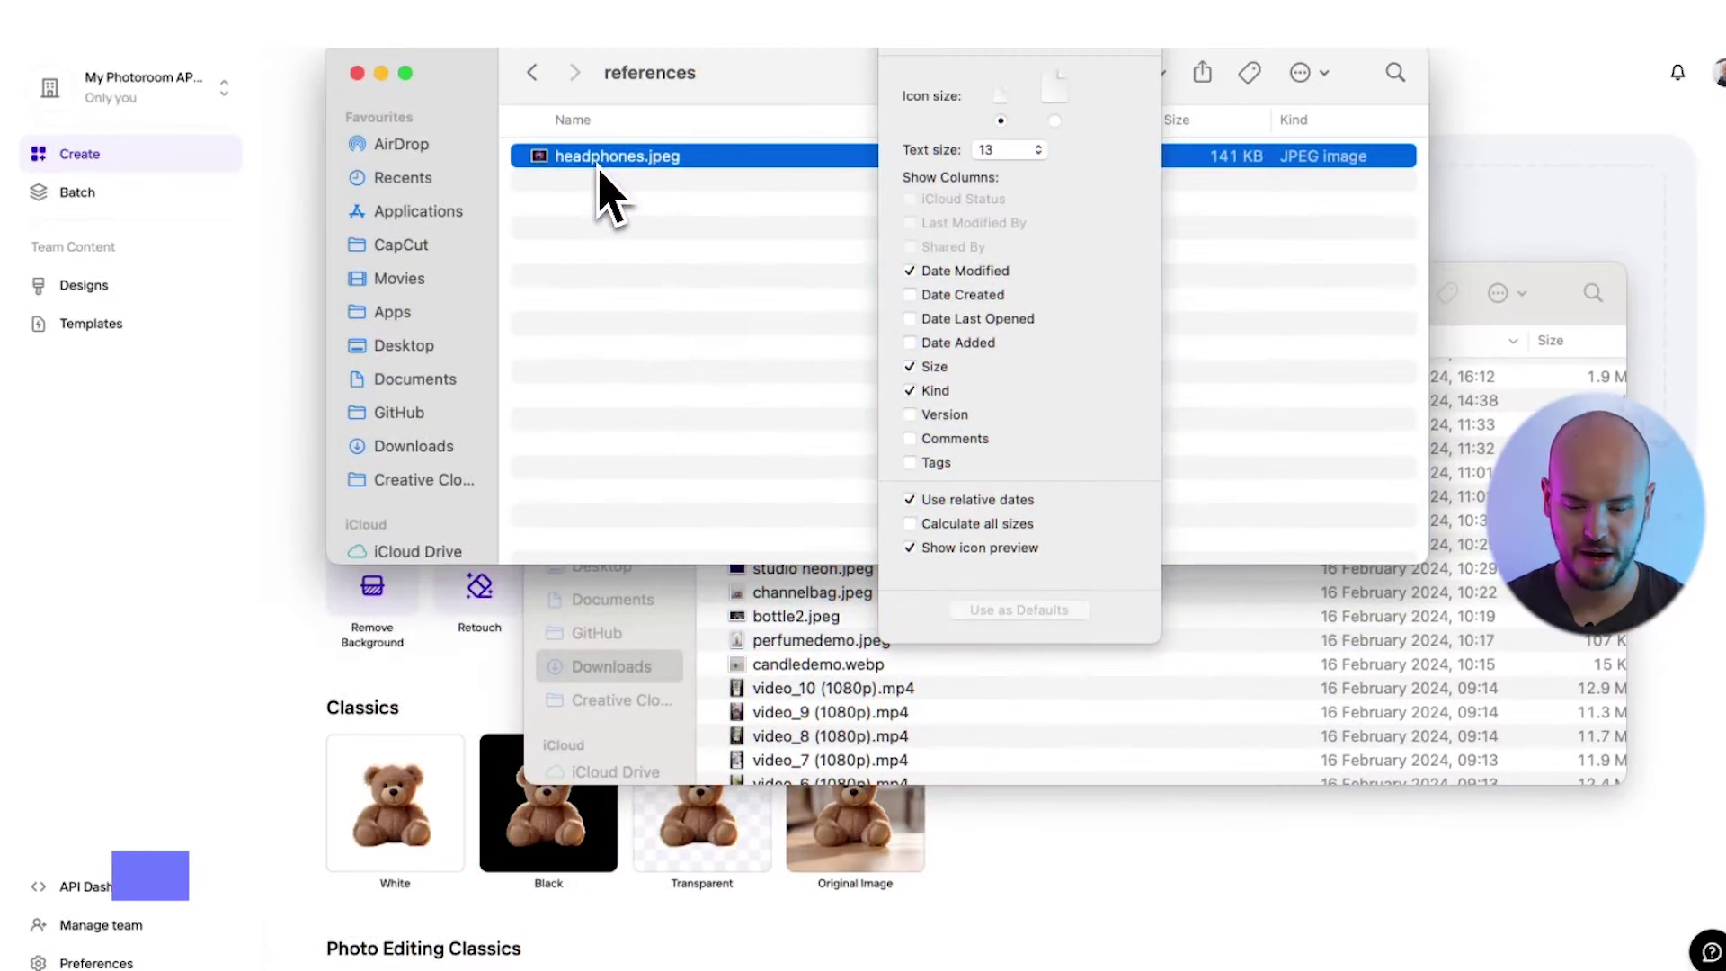
# Step: Preview headphones.jpeg full size in Quick Look, then close the preview
pyautogui.press('space')
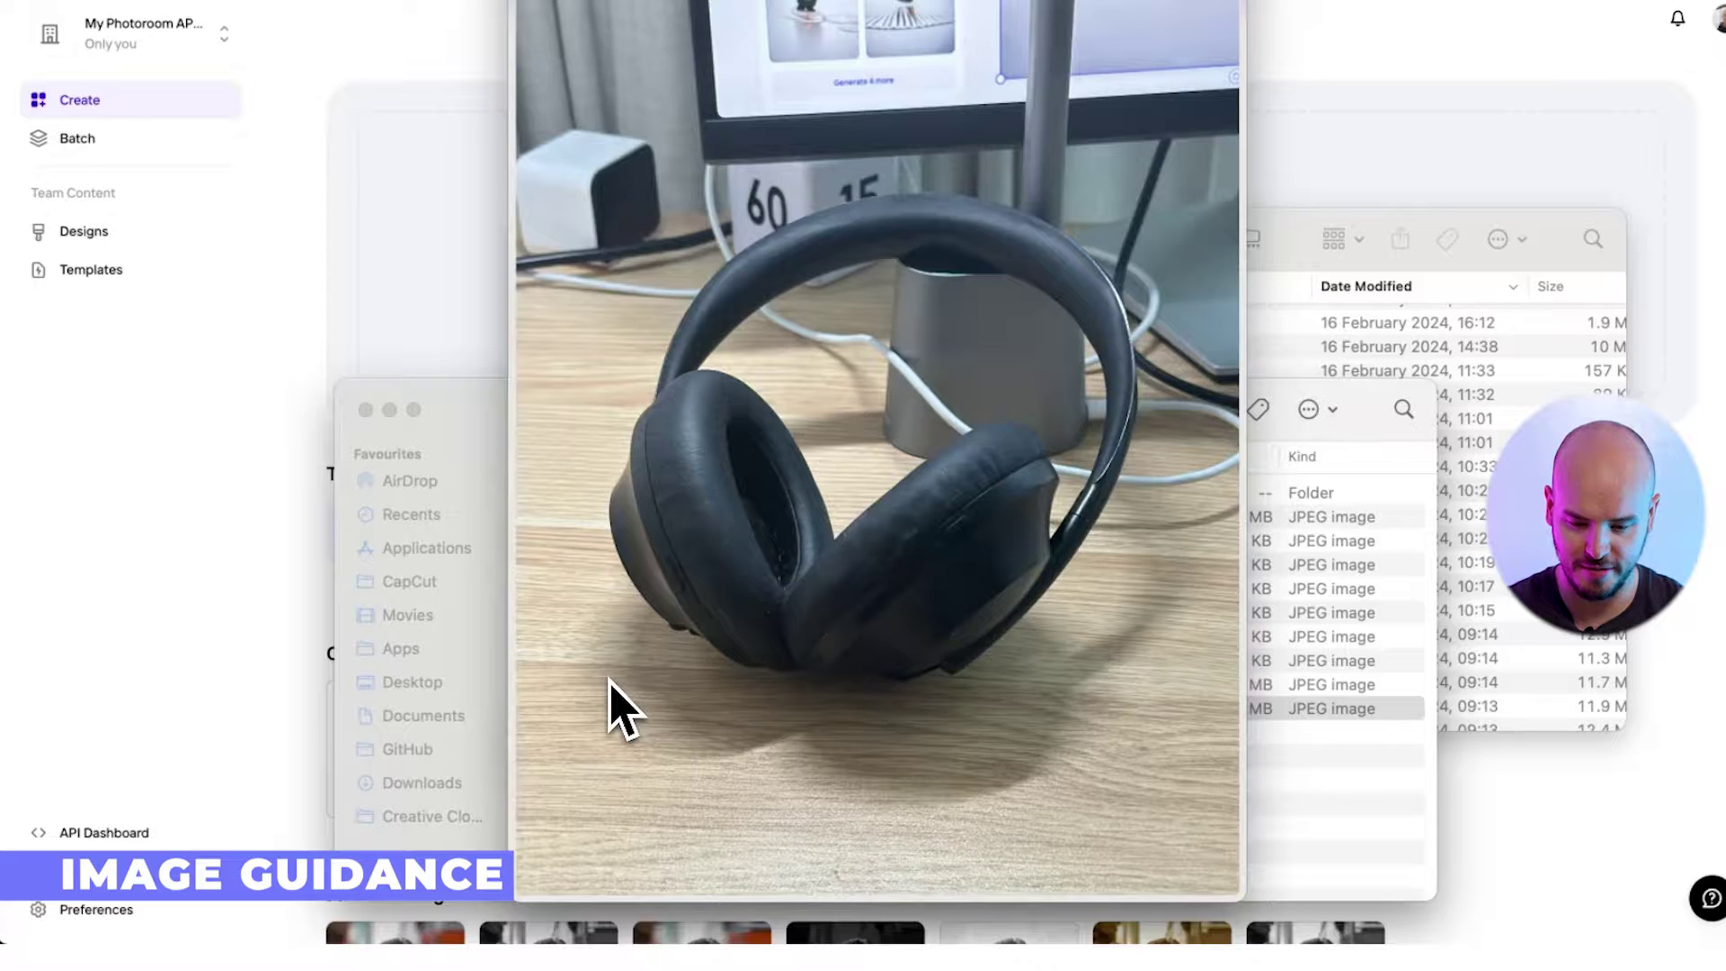
pyautogui.press('space')
# Step: Start a design from the headphones photo and resize the canvas to Youtube Cover 1280×720
pyautogui.moveTo(607, 703); pyautogui.dragTo(487, 233)
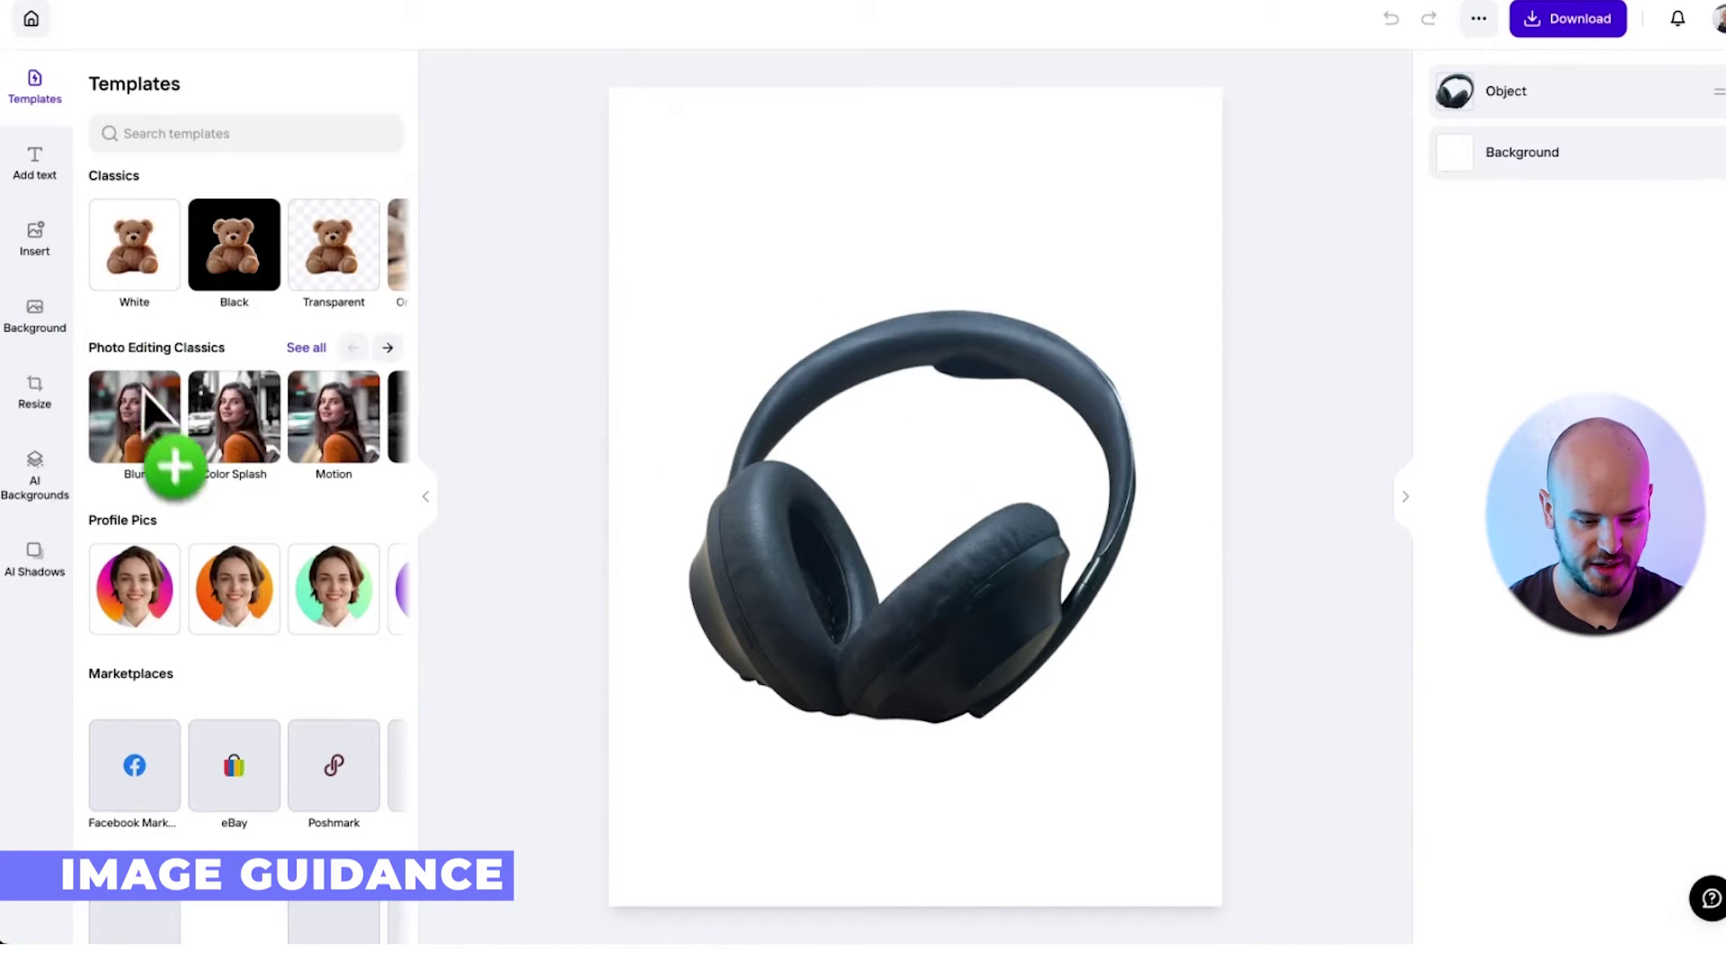
pyautogui.click(45, 396)
pyautogui.click(180, 409)
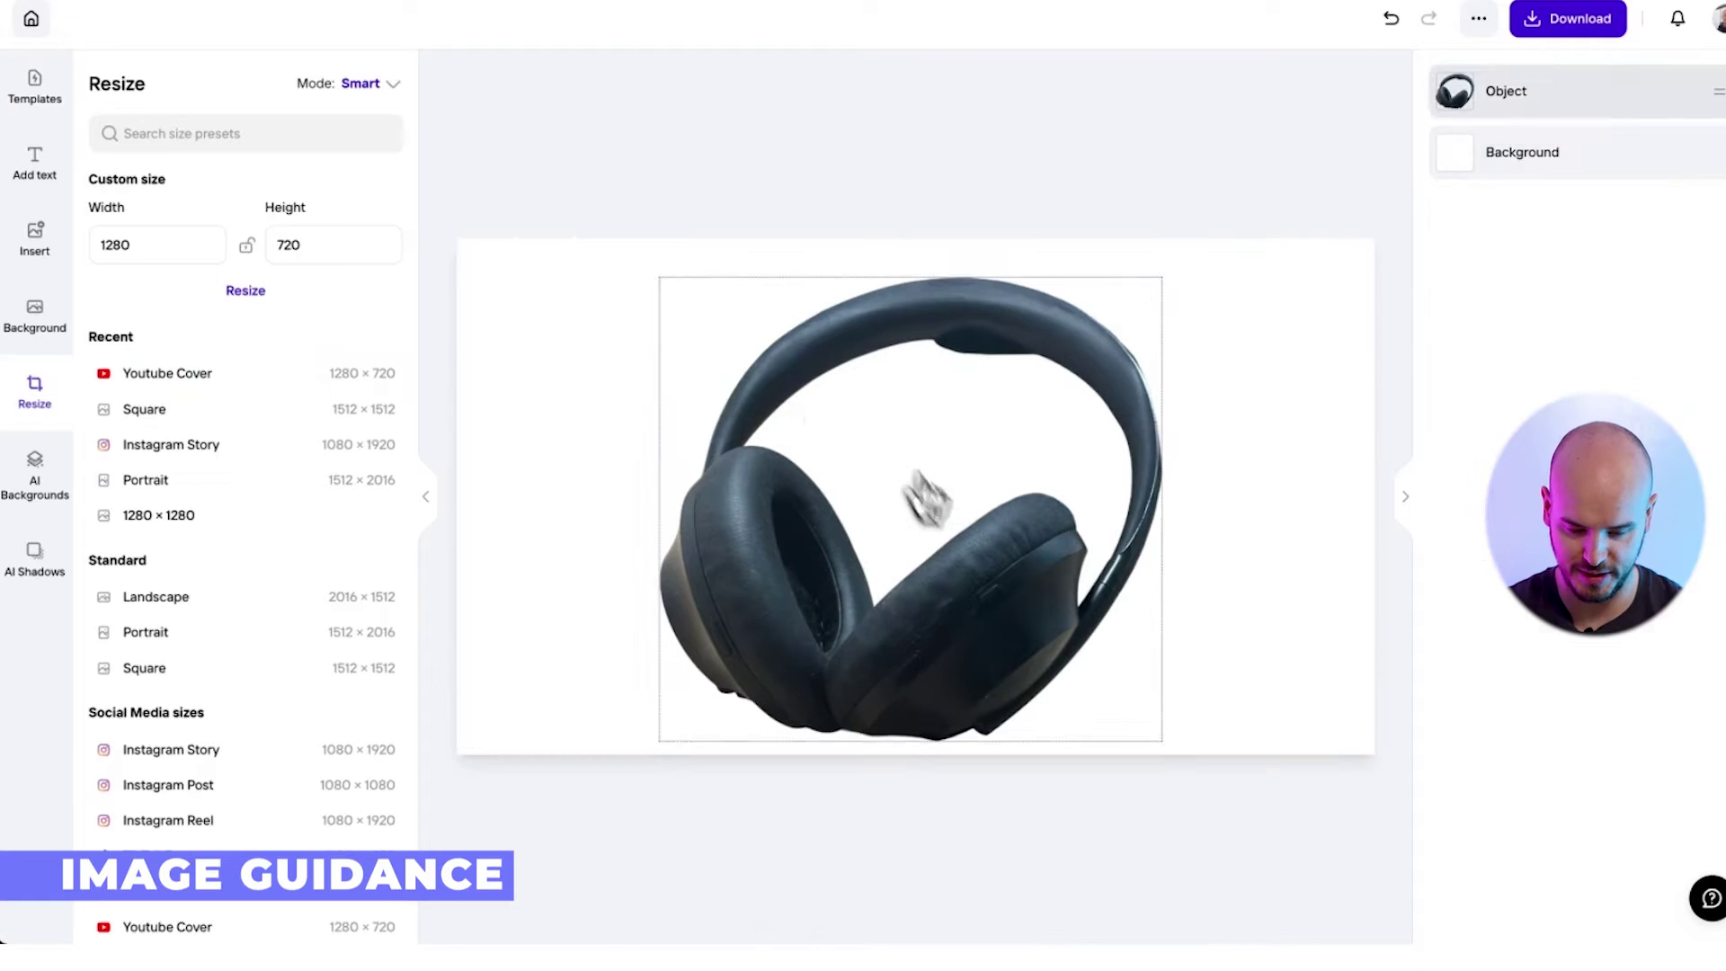
# Step: Shrink the headphones on the canvas and show AI background suggestions
pyautogui.click(923, 489)
pyautogui.moveTo(1166, 744); pyautogui.dragTo(1099, 671)
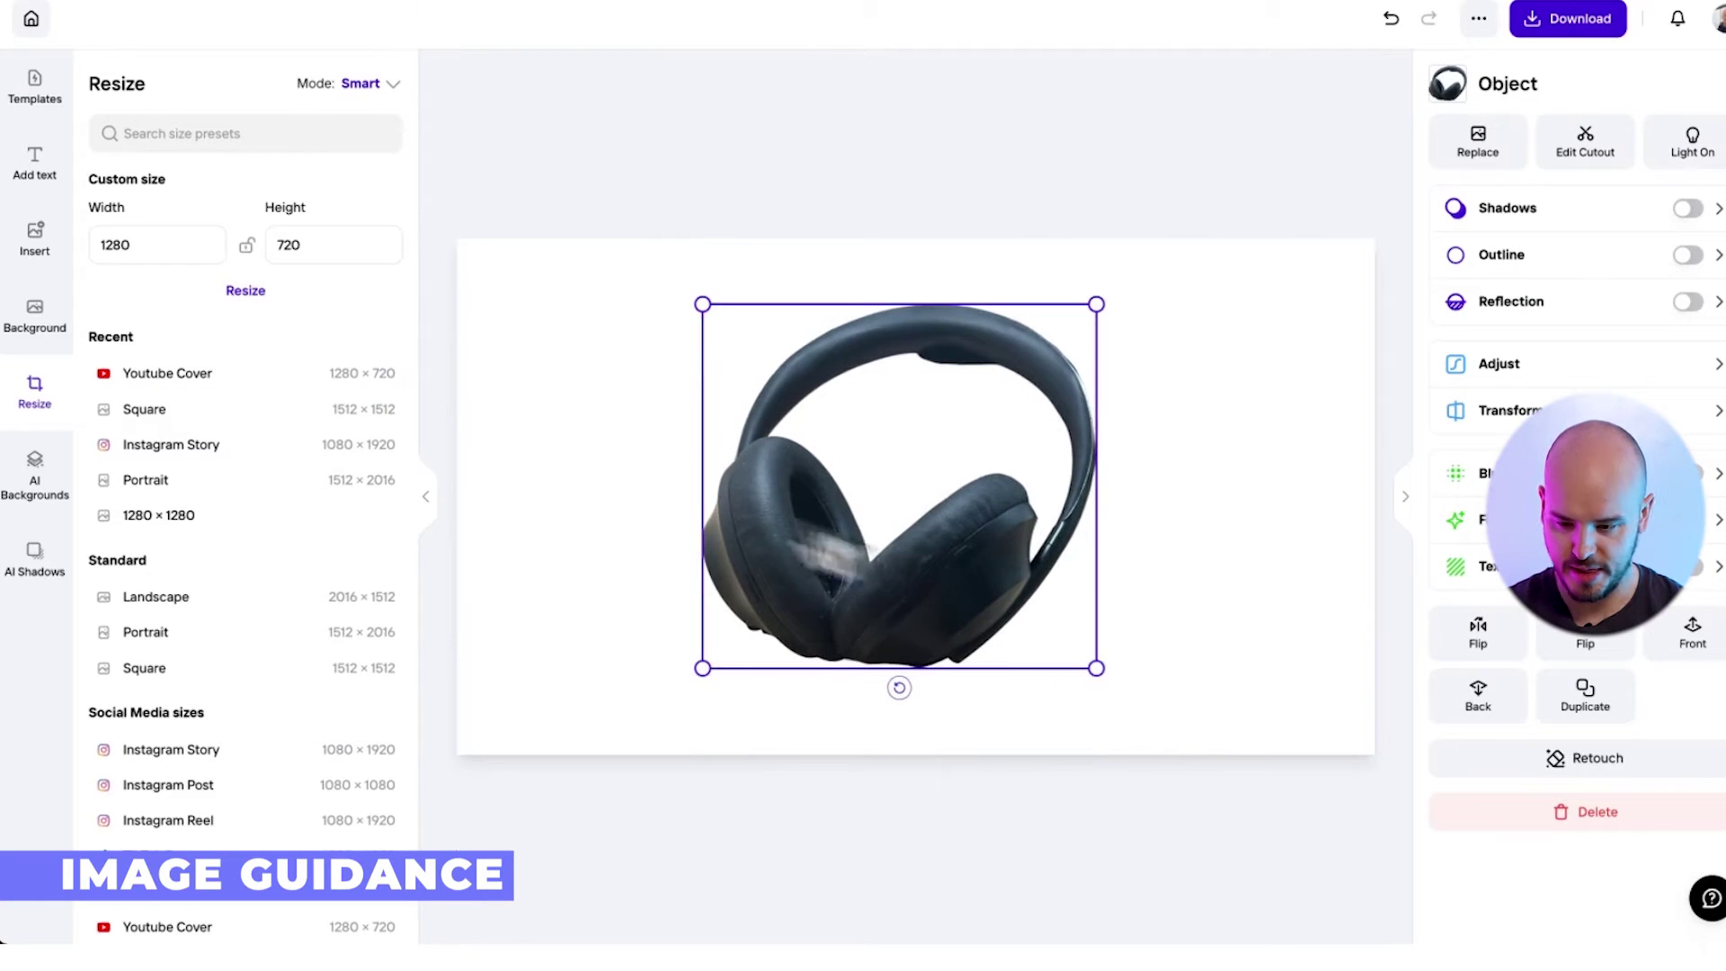
pyautogui.click(36, 476)
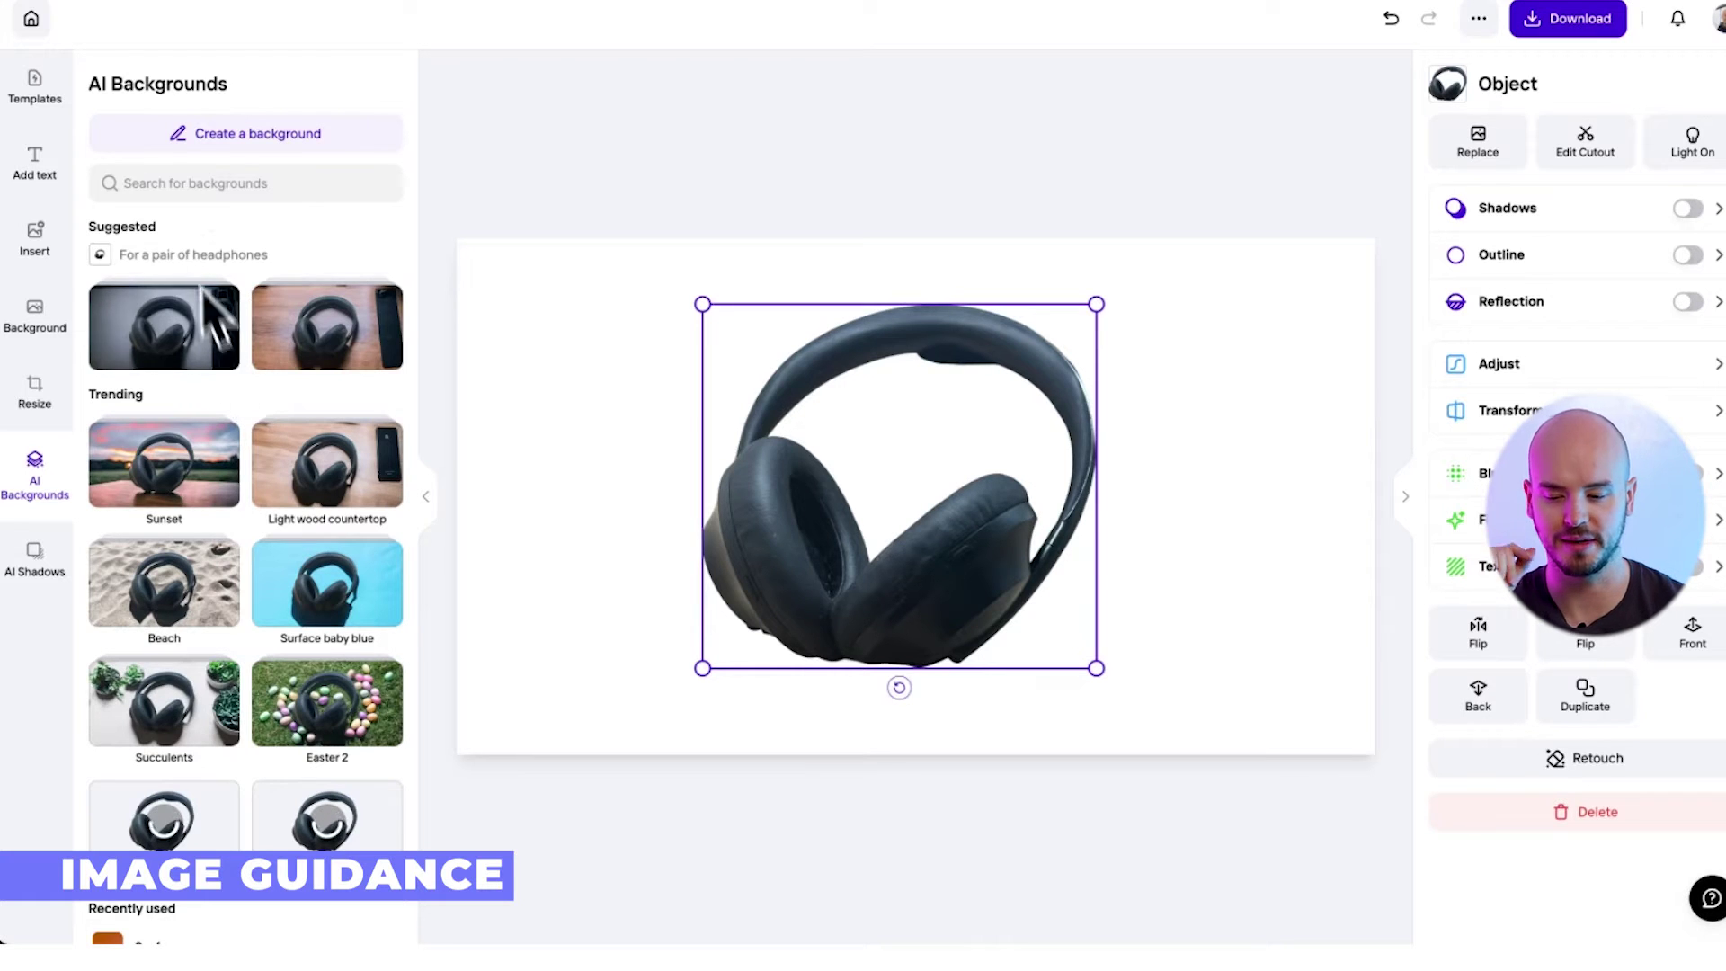
# Step: Create a custom AI background guided by headphones.jpeg from the references folder, generating 4 more variations
pyautogui.click(211, 136)
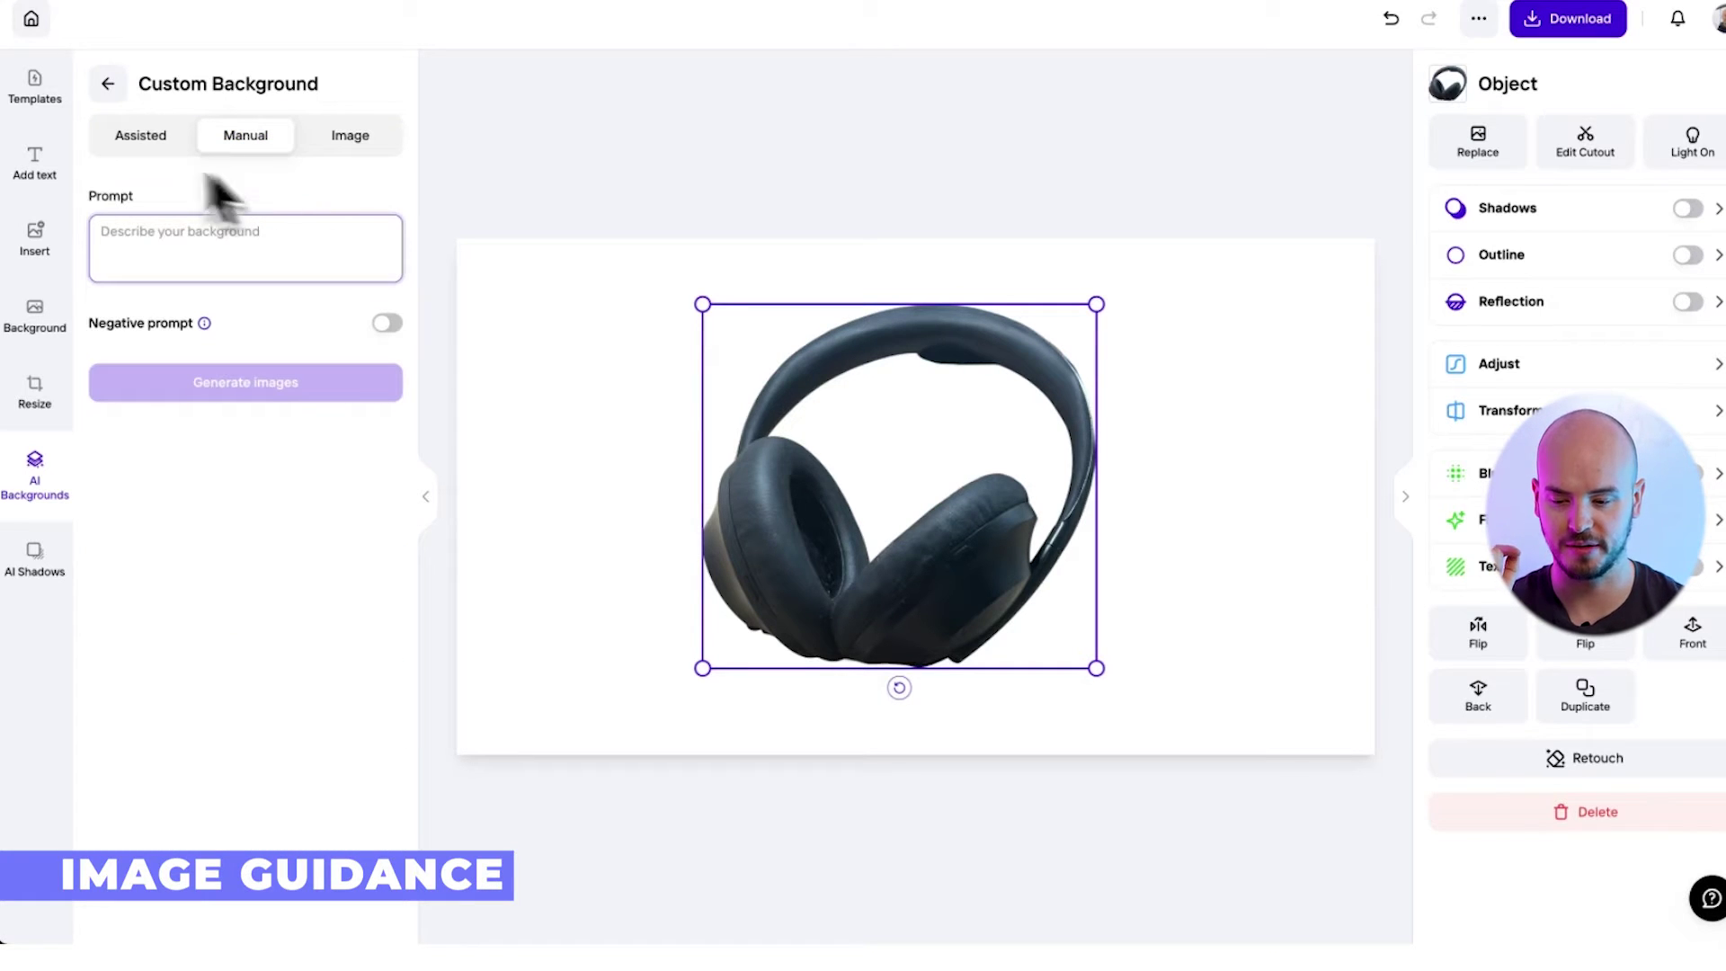
pyautogui.click(364, 155)
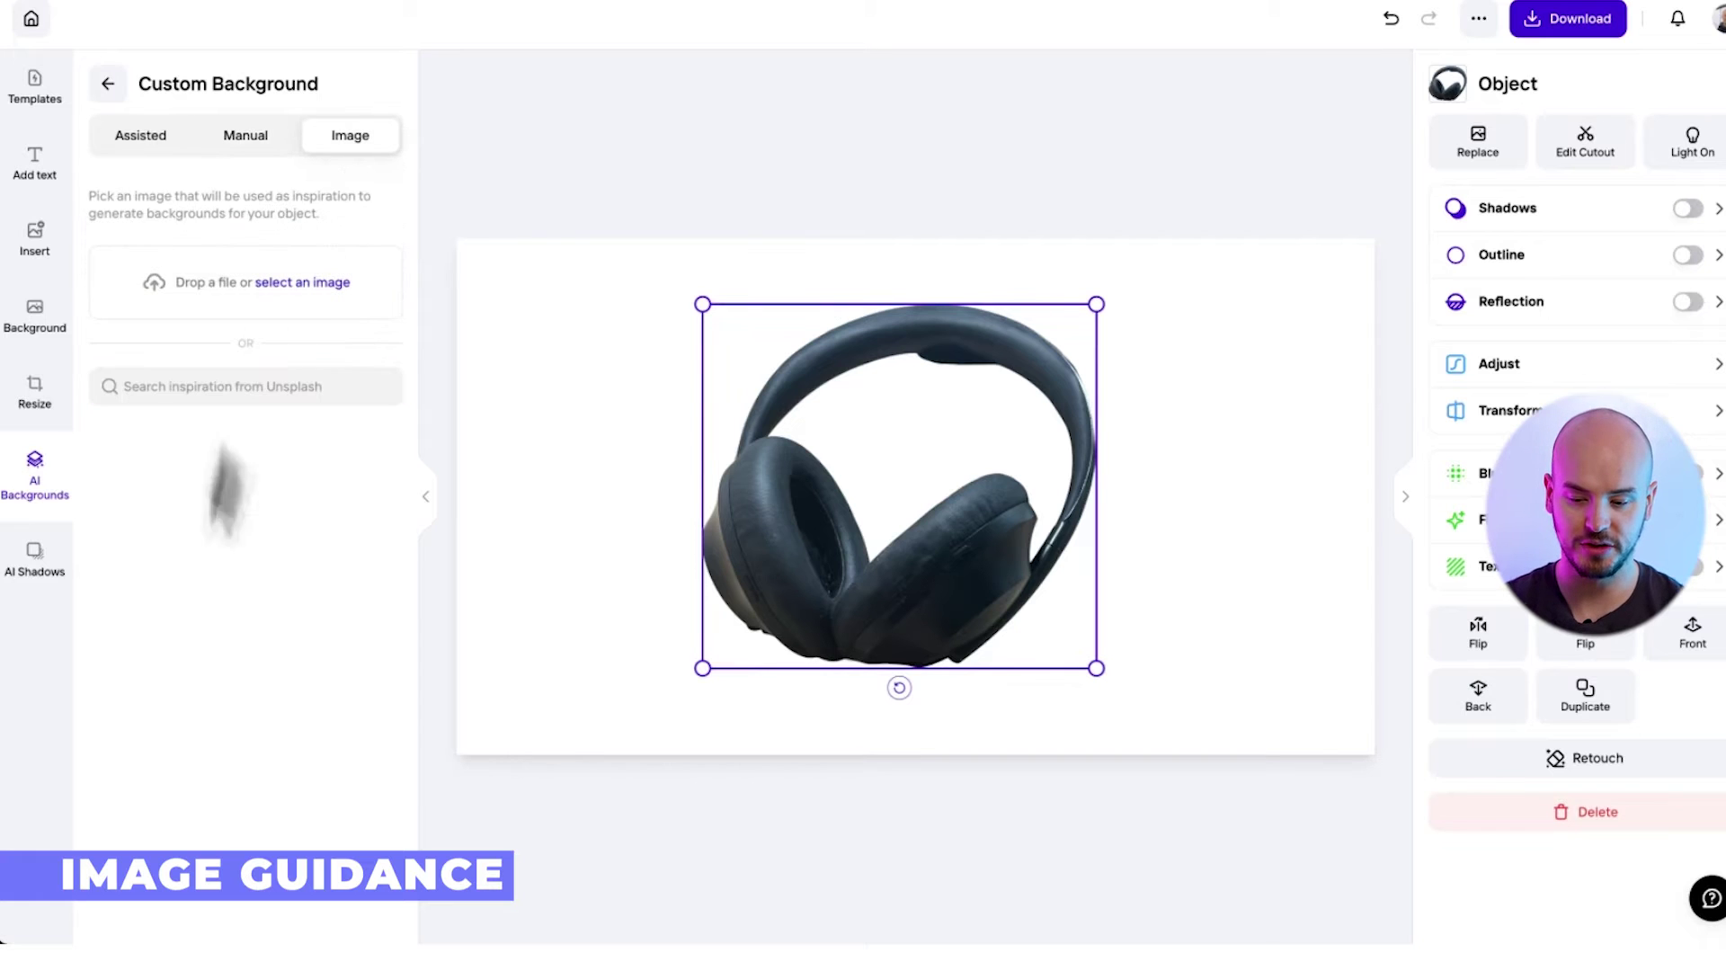
pyautogui.moveTo(251, 908)
pyautogui.click(148, 918)
pyautogui.doubleClick(608, 492)
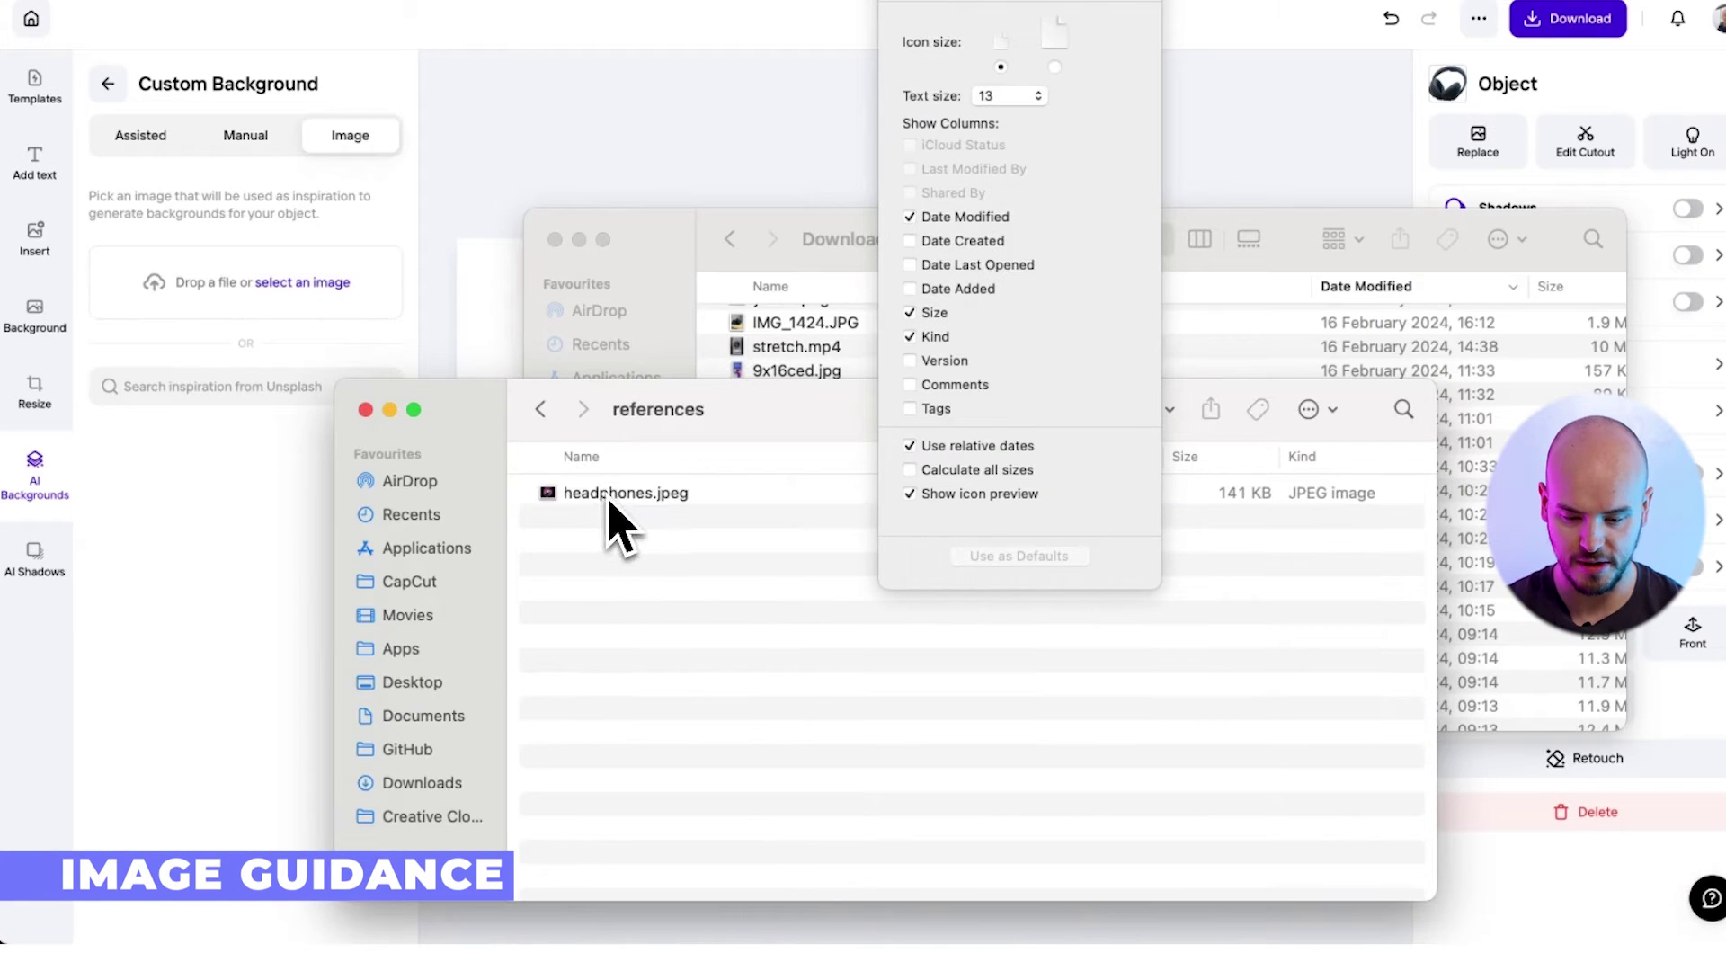
pyautogui.moveTo(596, 500); pyautogui.dragTo(268, 298)
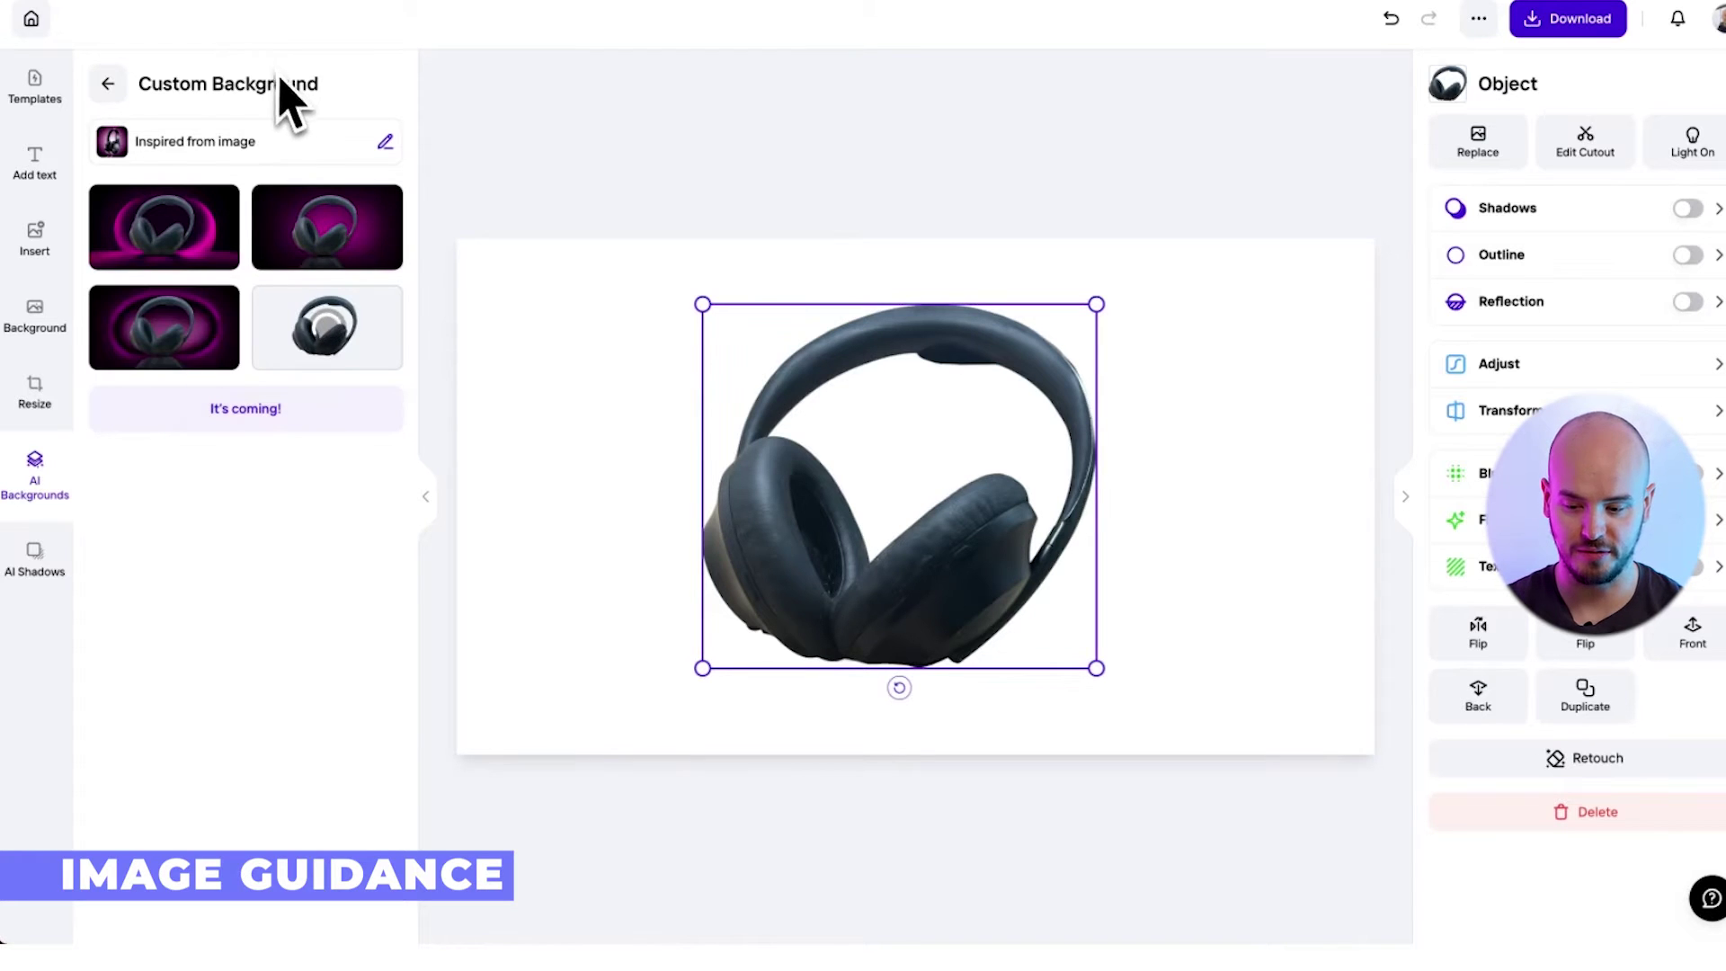
pyautogui.click(342, 400)
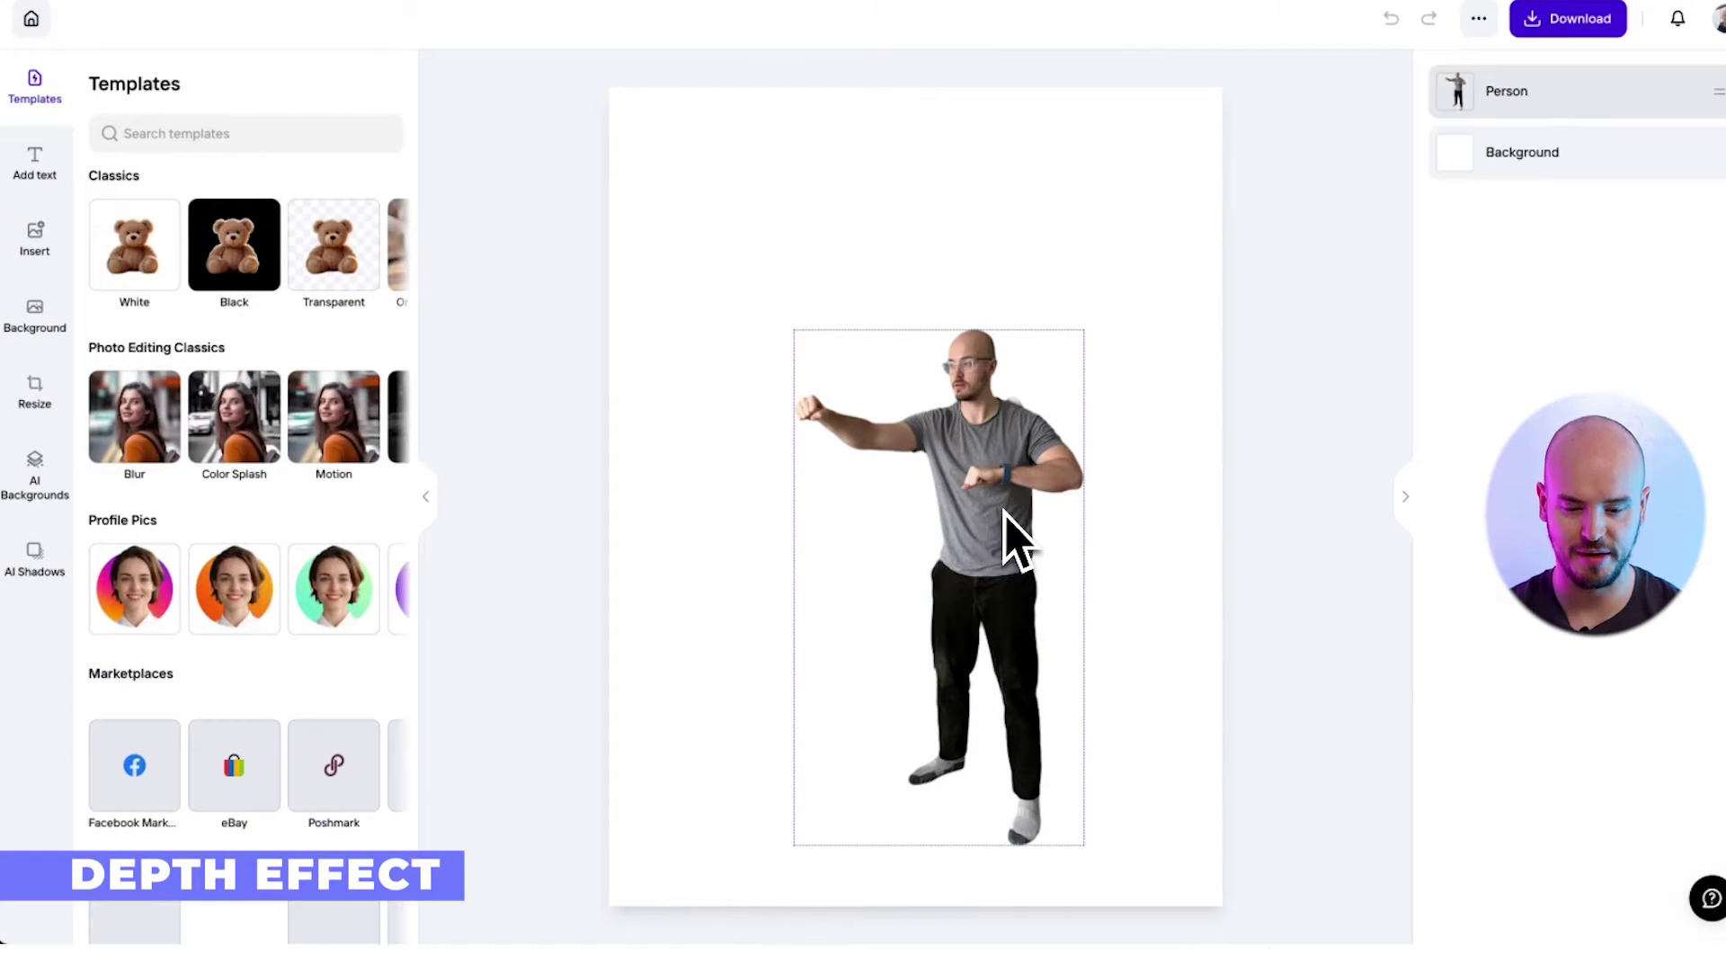
# Step: Set the person layer to No cutout and centre the full room photo on the canvas
pyautogui.click(1012, 508)
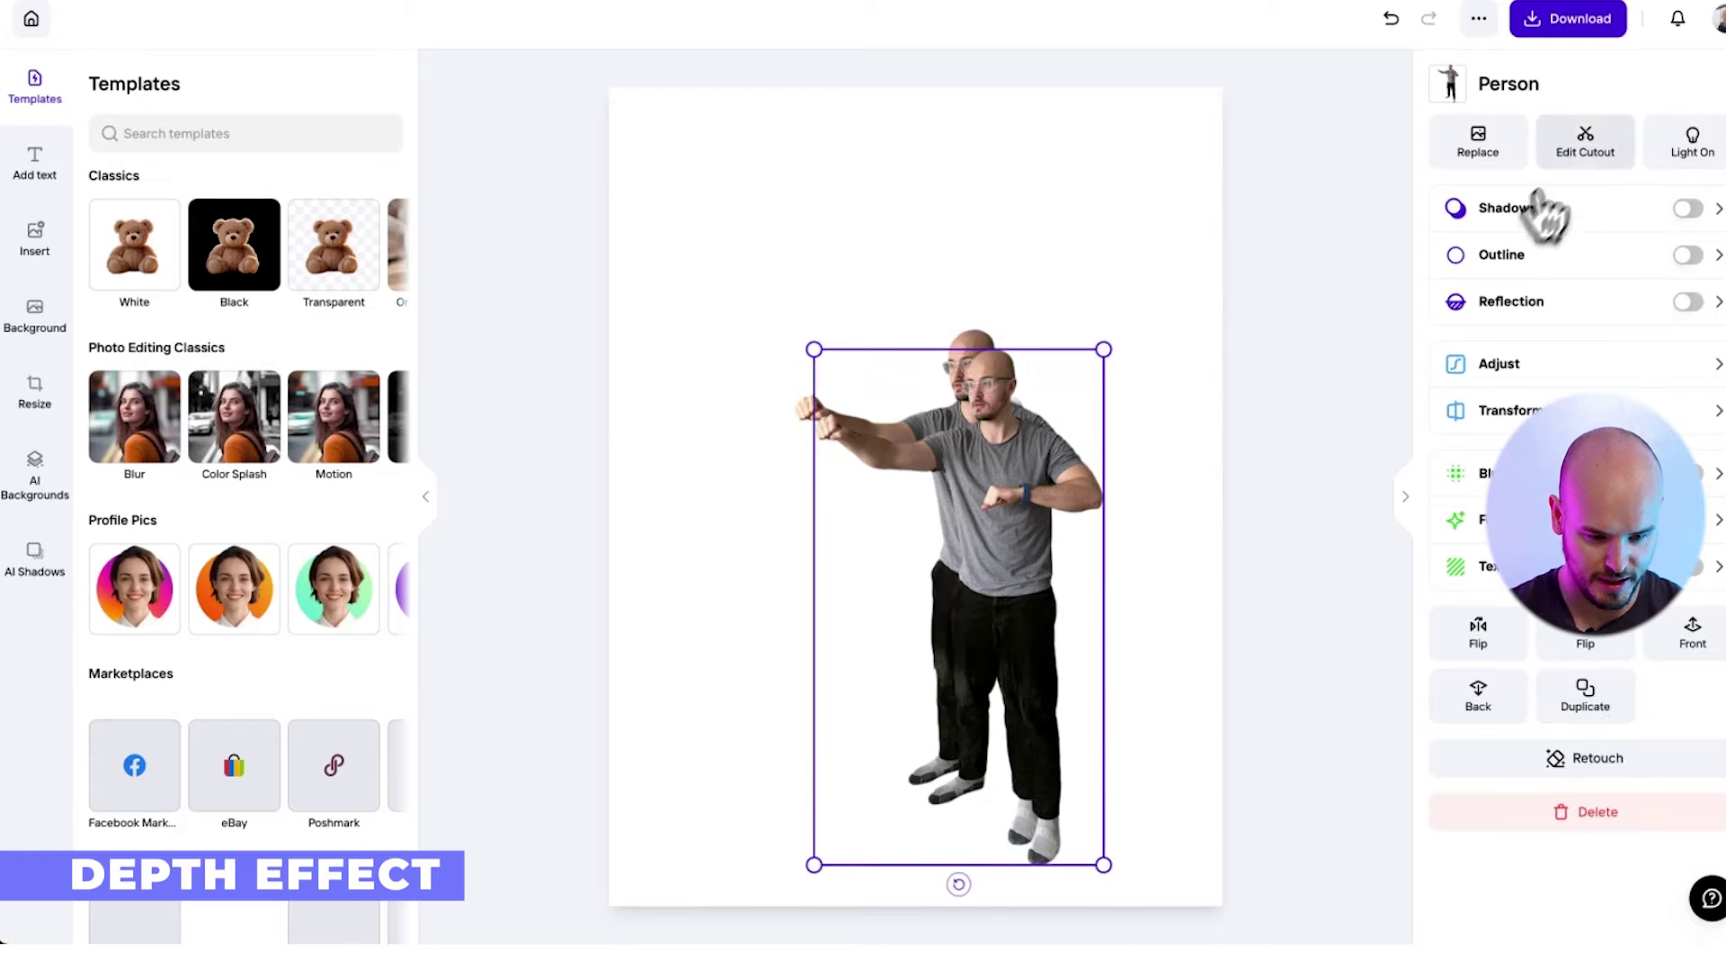
pyautogui.click(1587, 155)
pyautogui.click(1510, 769)
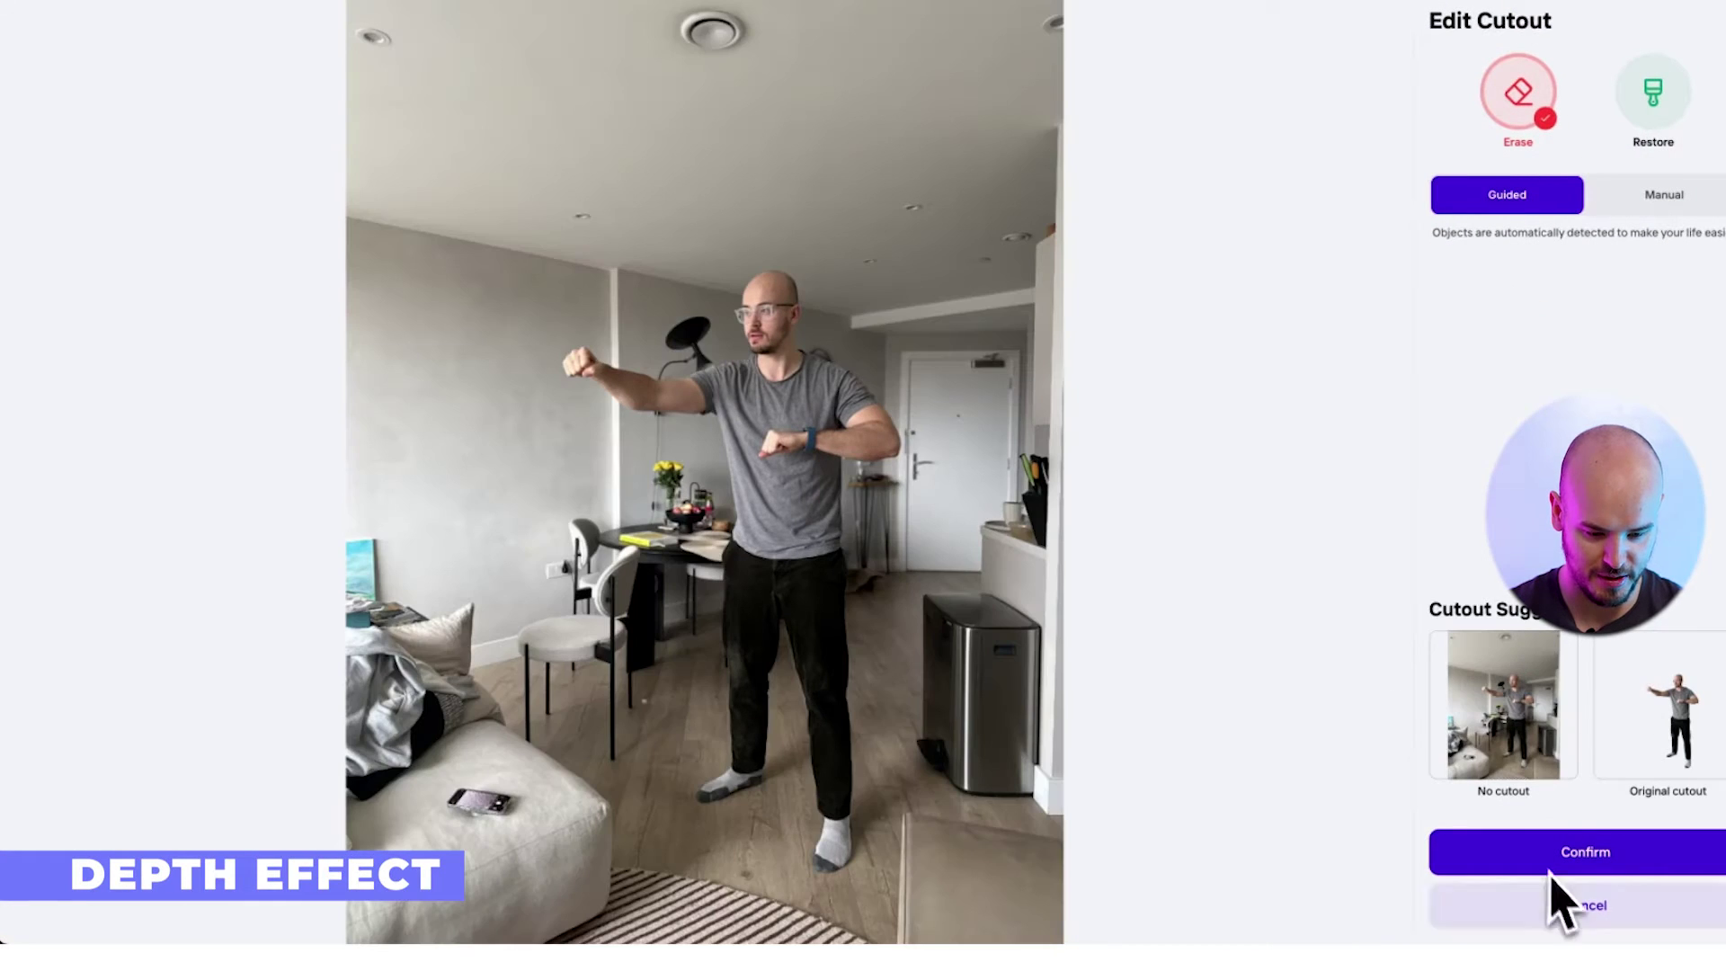
pyautogui.click(1569, 859)
pyautogui.moveTo(894, 629); pyautogui.dragTo(868, 627)
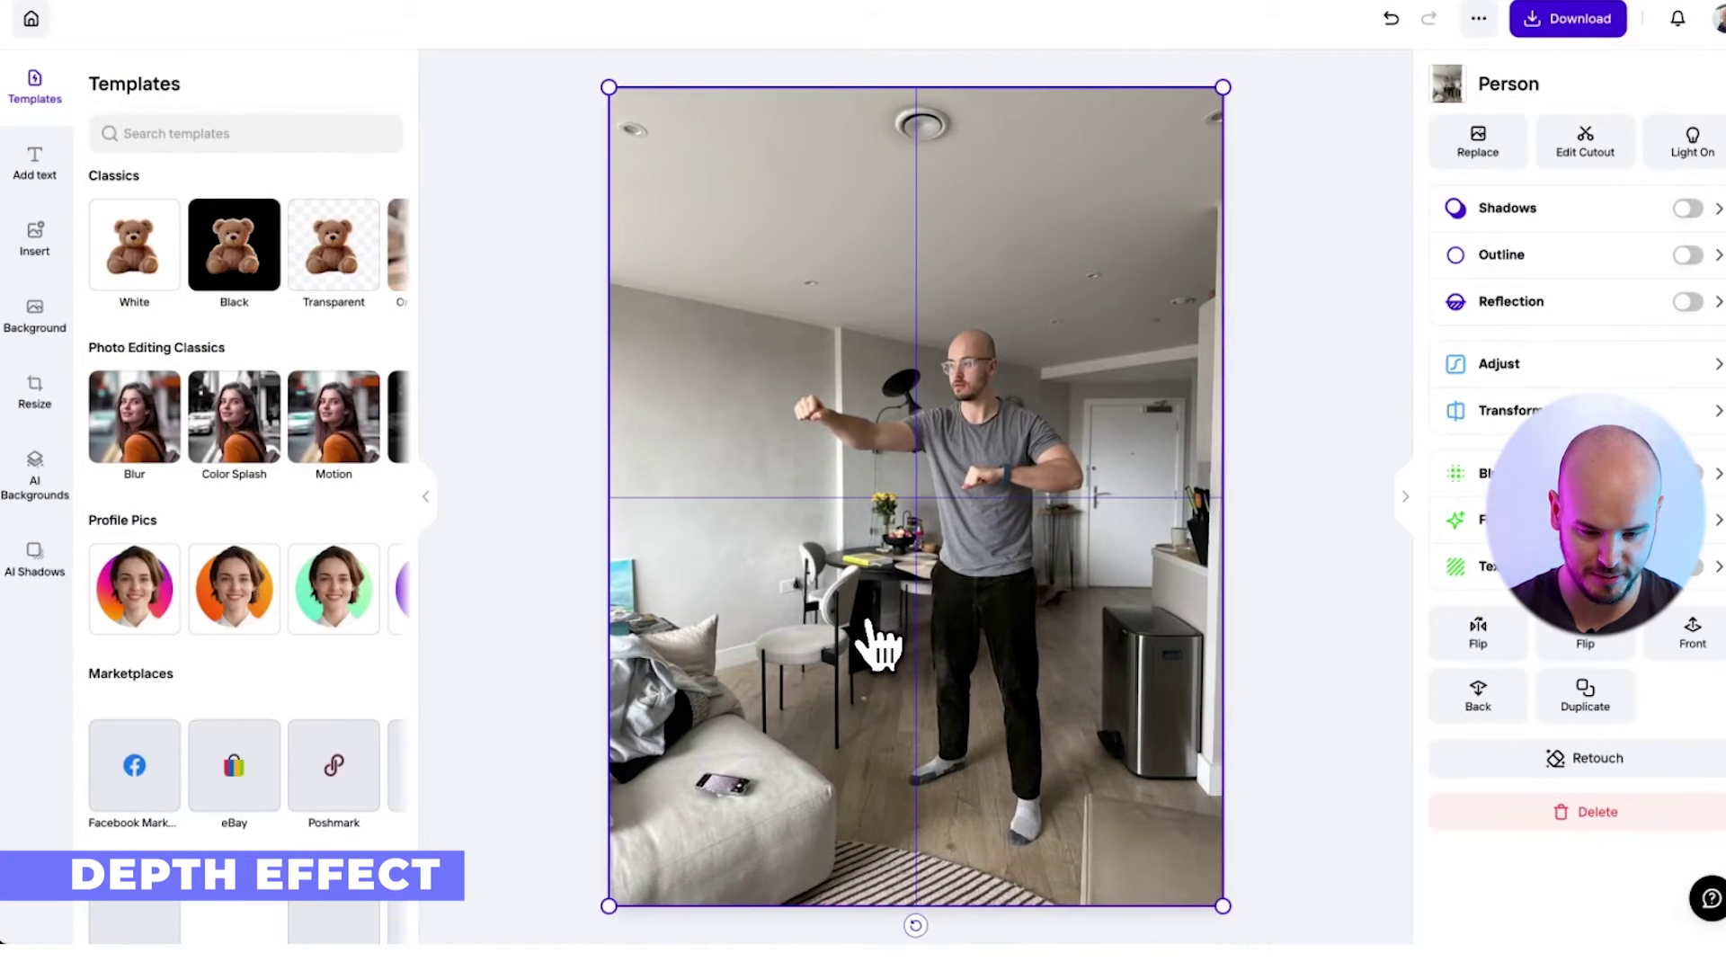
# Step: Experiment with the photo's Opacity slider in the Adjust panel
pyautogui.click(1528, 368)
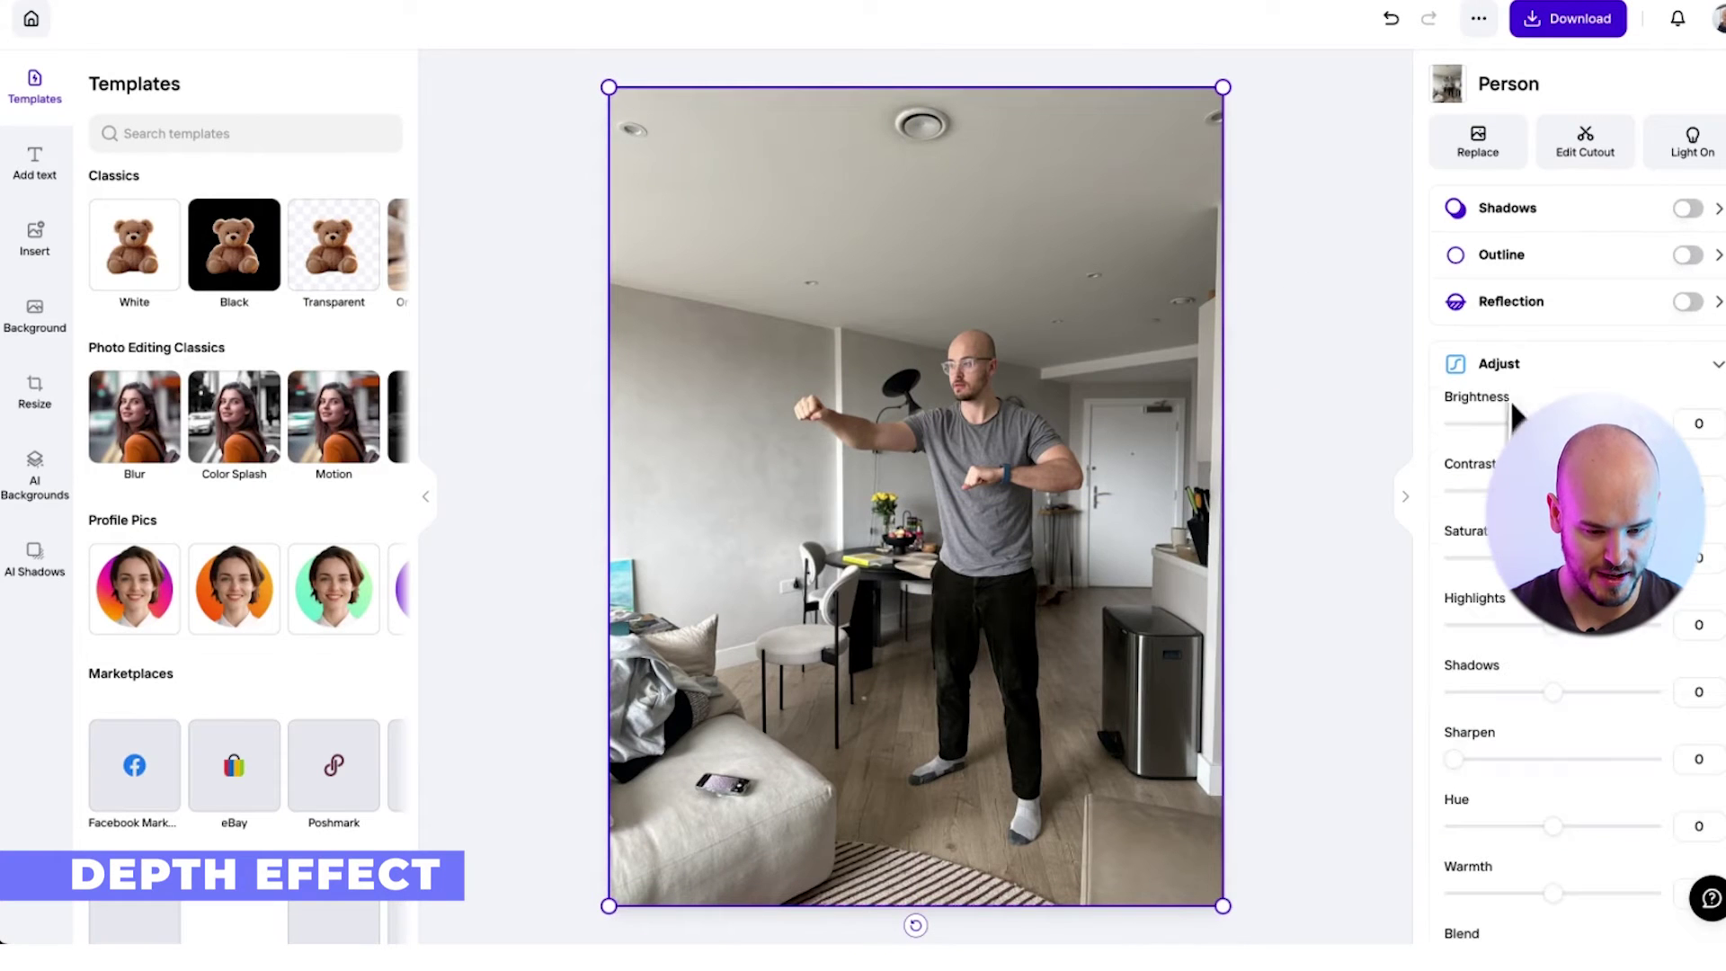
pyautogui.scroll(-2, 1582, 809)
pyautogui.moveTo(1636, 843); pyautogui.dragTo(1512, 843)
pyautogui.moveTo(1052, 697); pyautogui.dragTo(1046, 661)
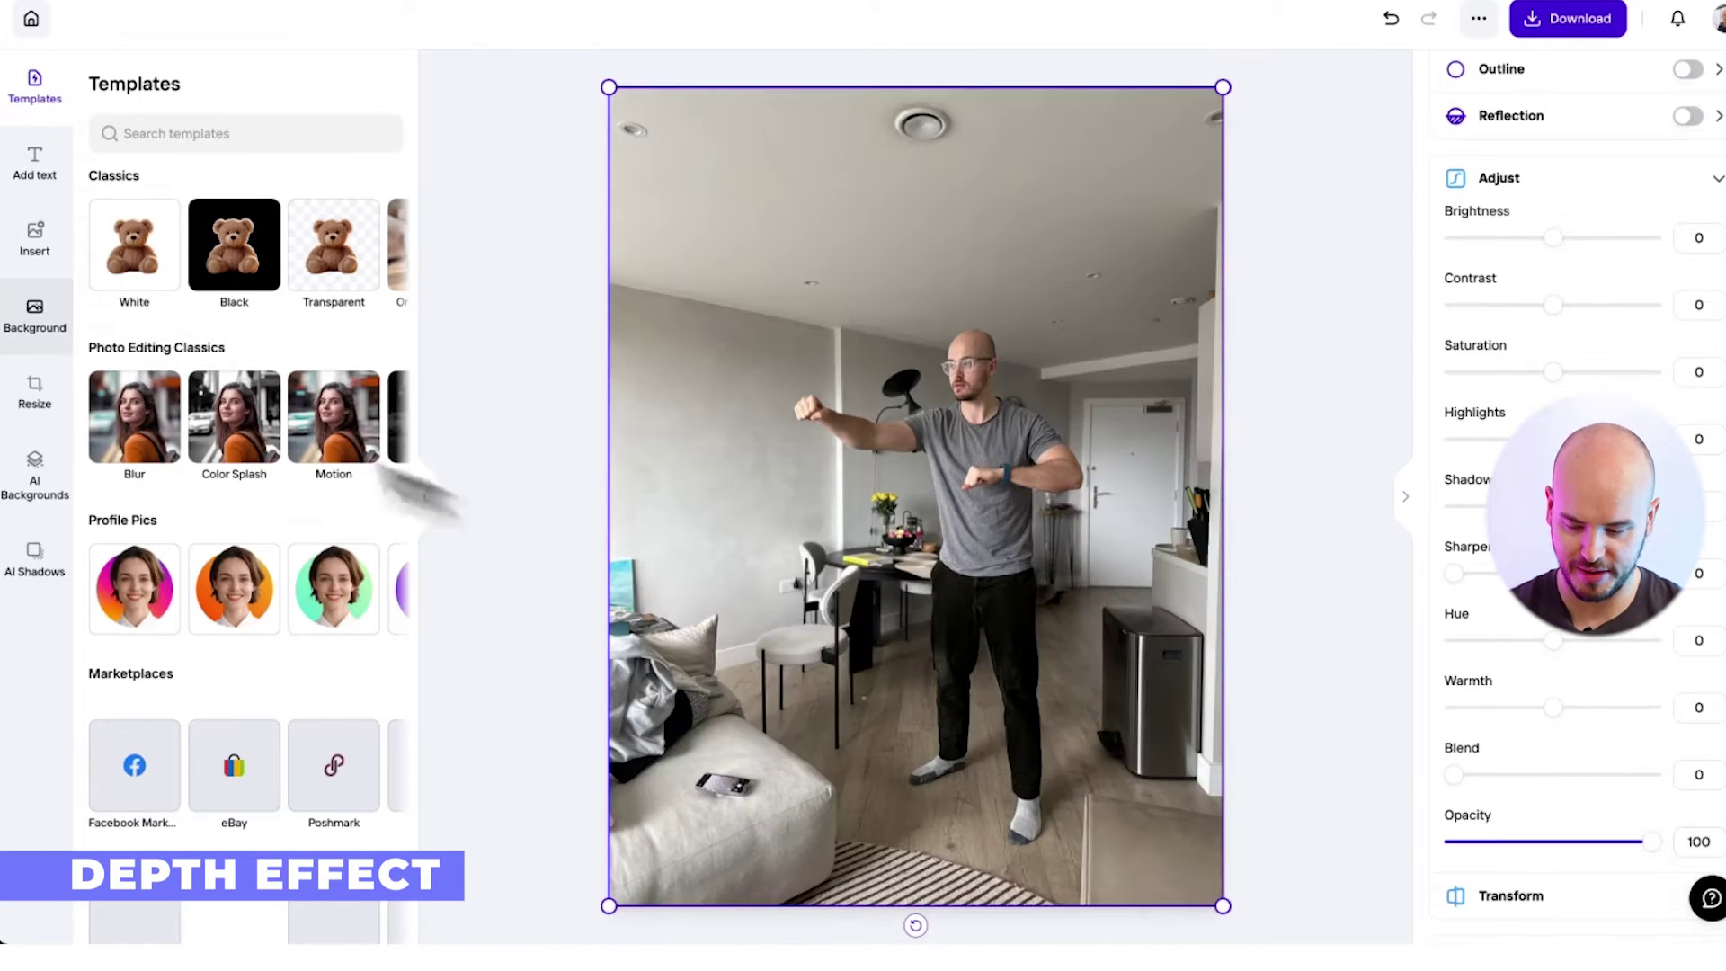
pyautogui.click(40, 164)
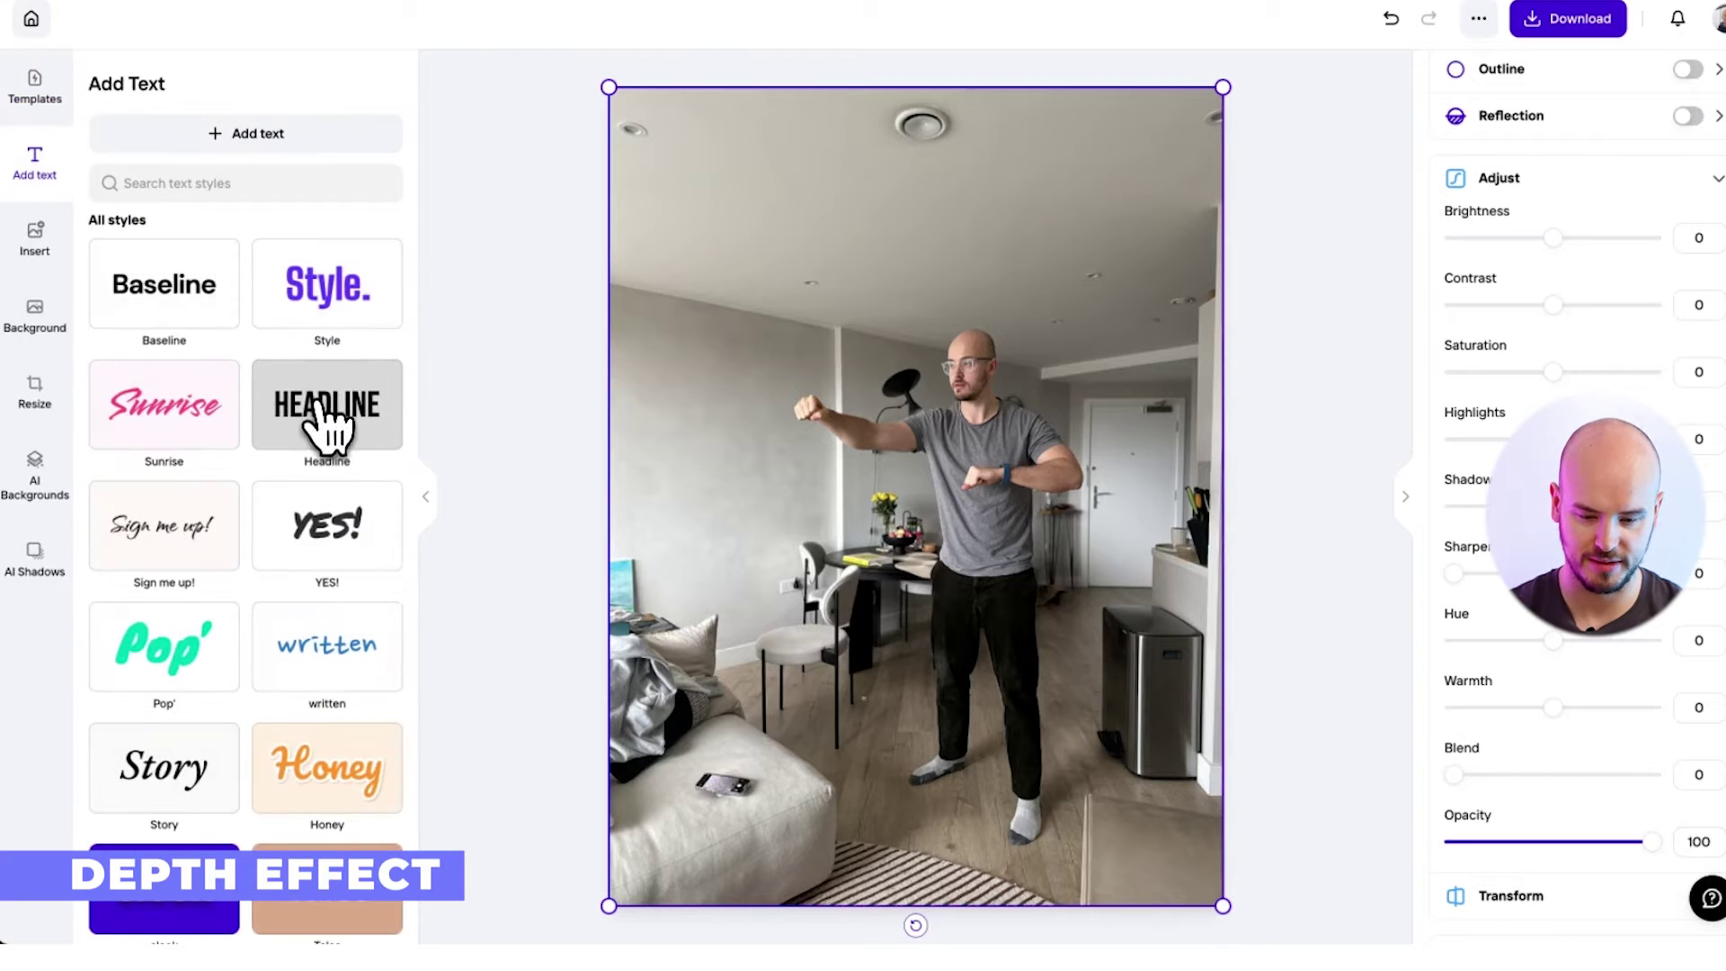
# Step: Undo the last change, edit the SUPERHERO title, and send it behind the person
pyautogui.press('super+z')
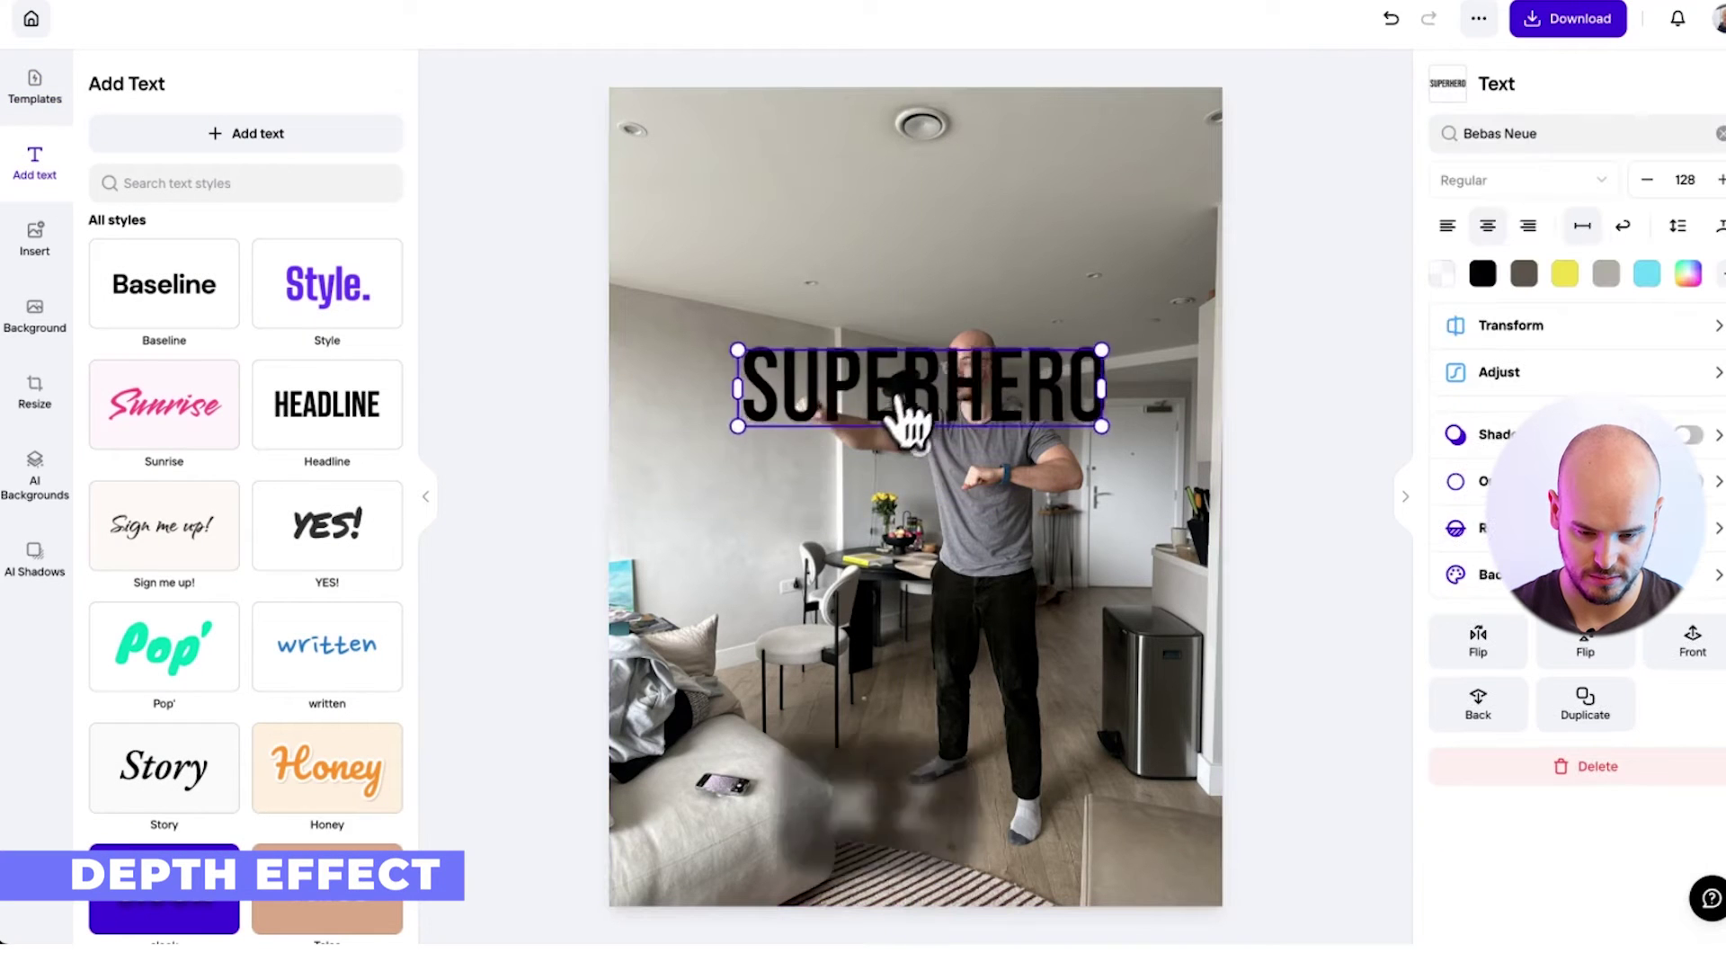
pyautogui.doubleClick(908, 409)
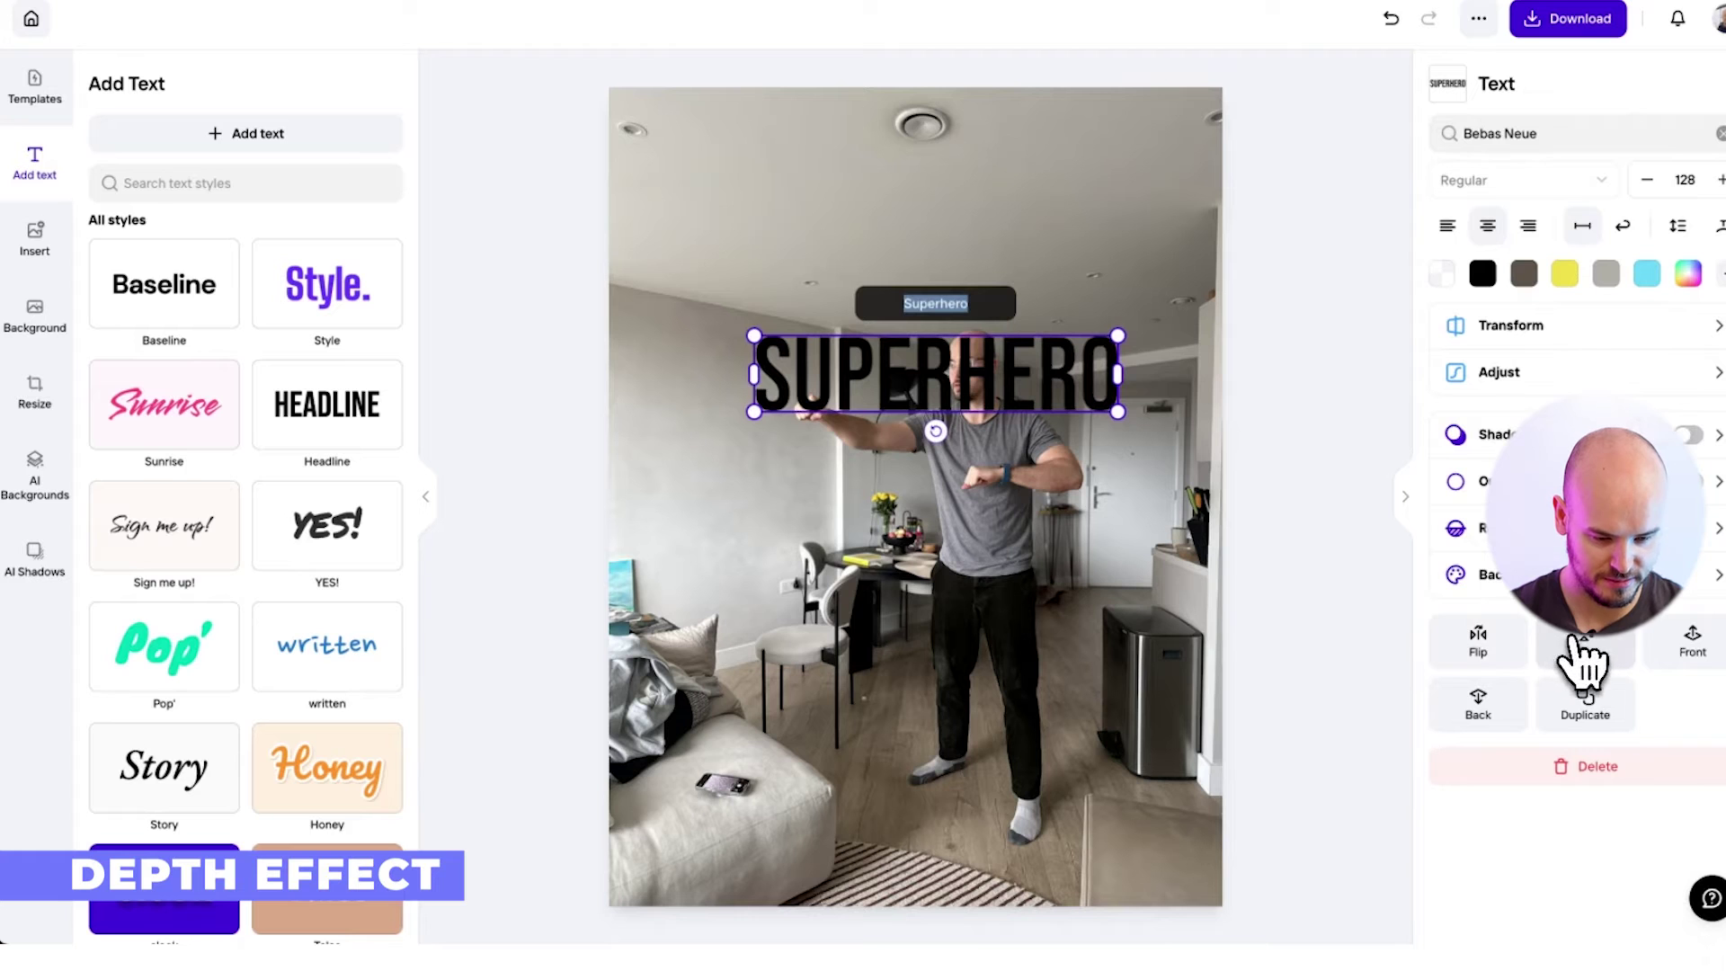
pyautogui.click(1483, 706)
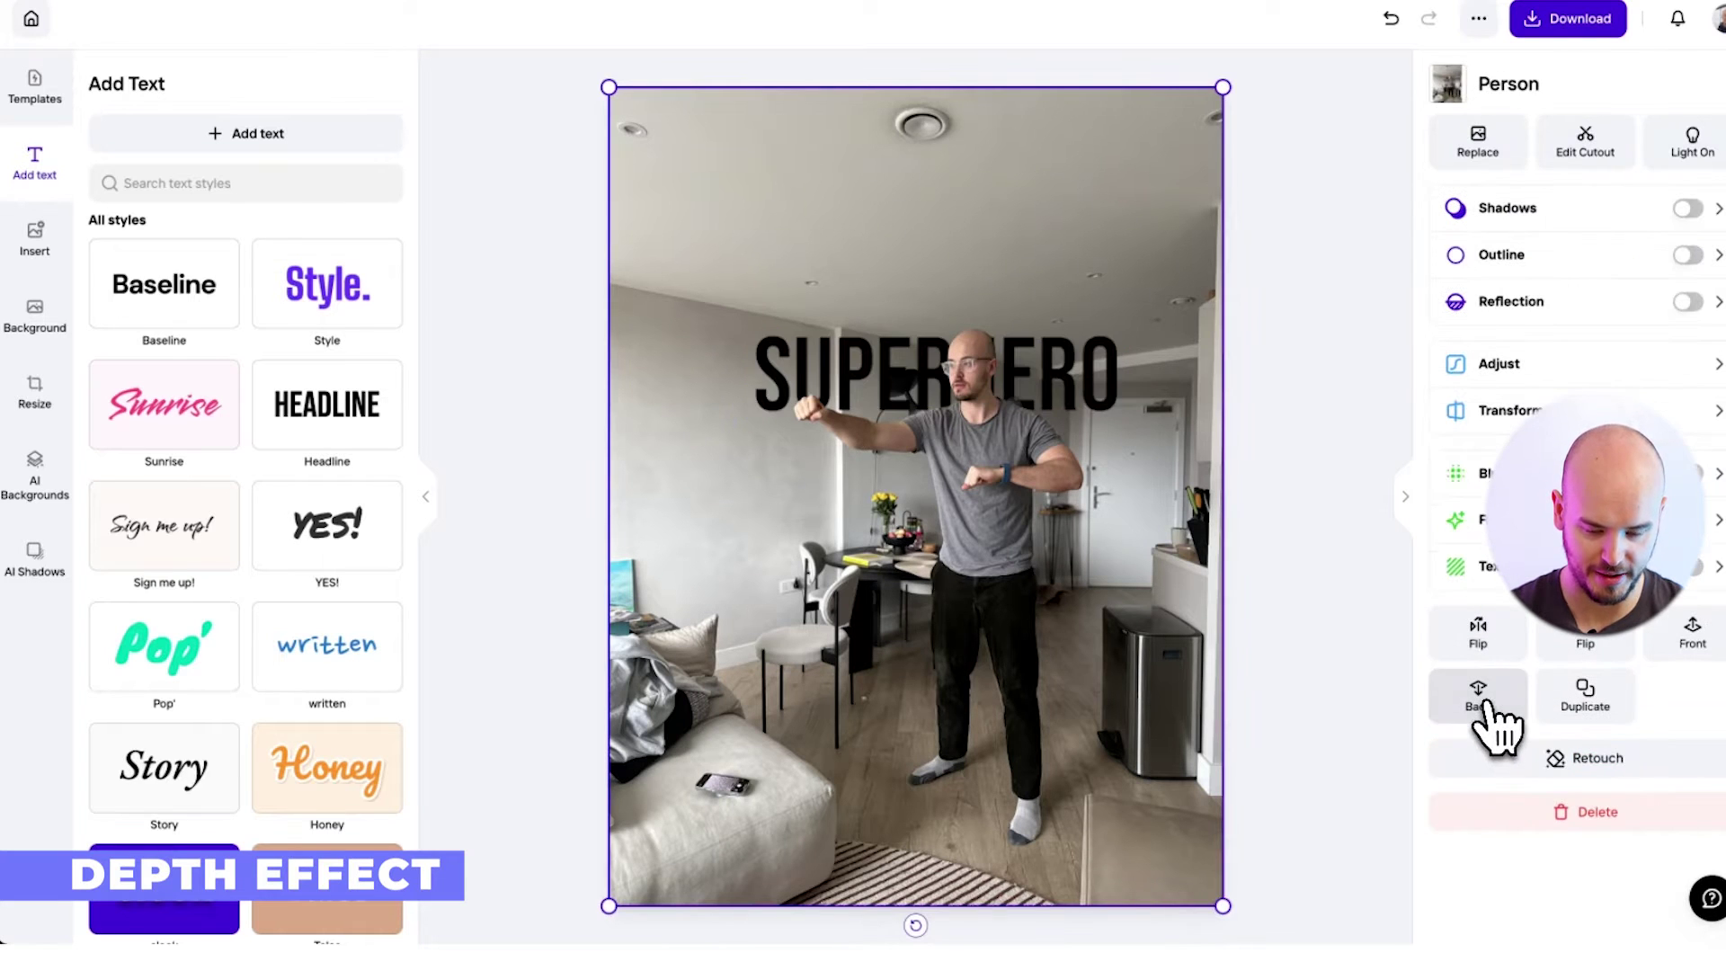
# Step: Enlarge the SUPERHERO title and restyle it as white Superhero lettering
pyautogui.click(782, 382)
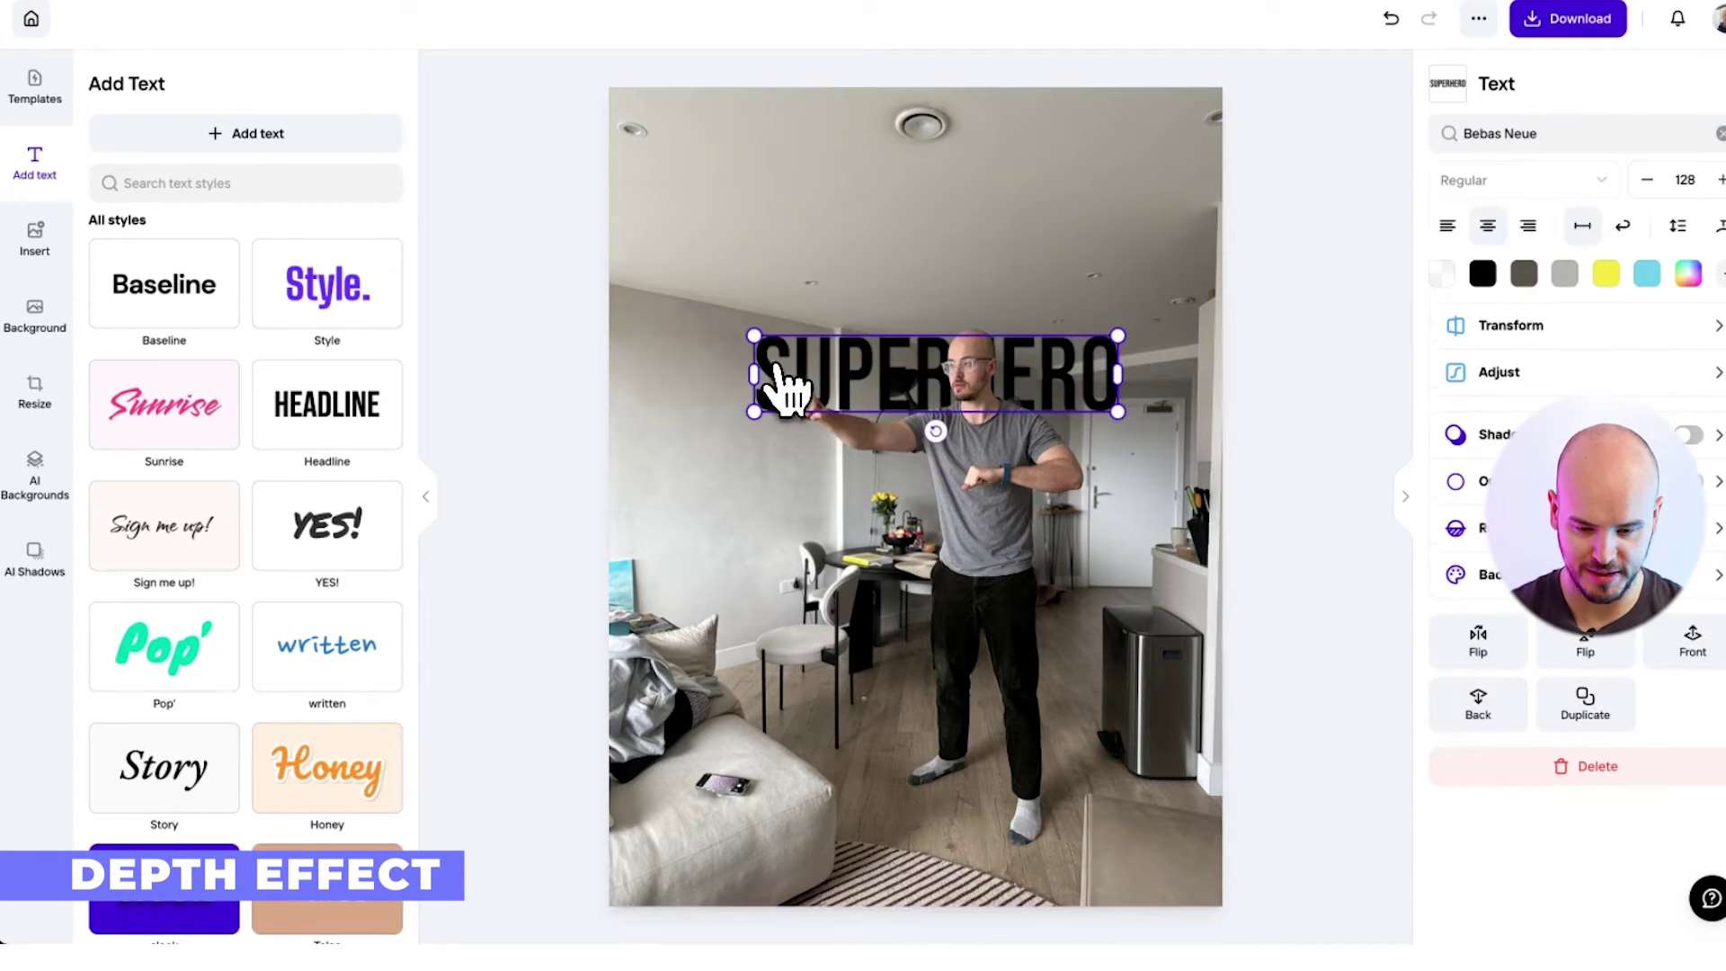
pyautogui.moveTo(1117, 411); pyautogui.dragTo(1113, 356)
pyautogui.doubleClick(944, 359)
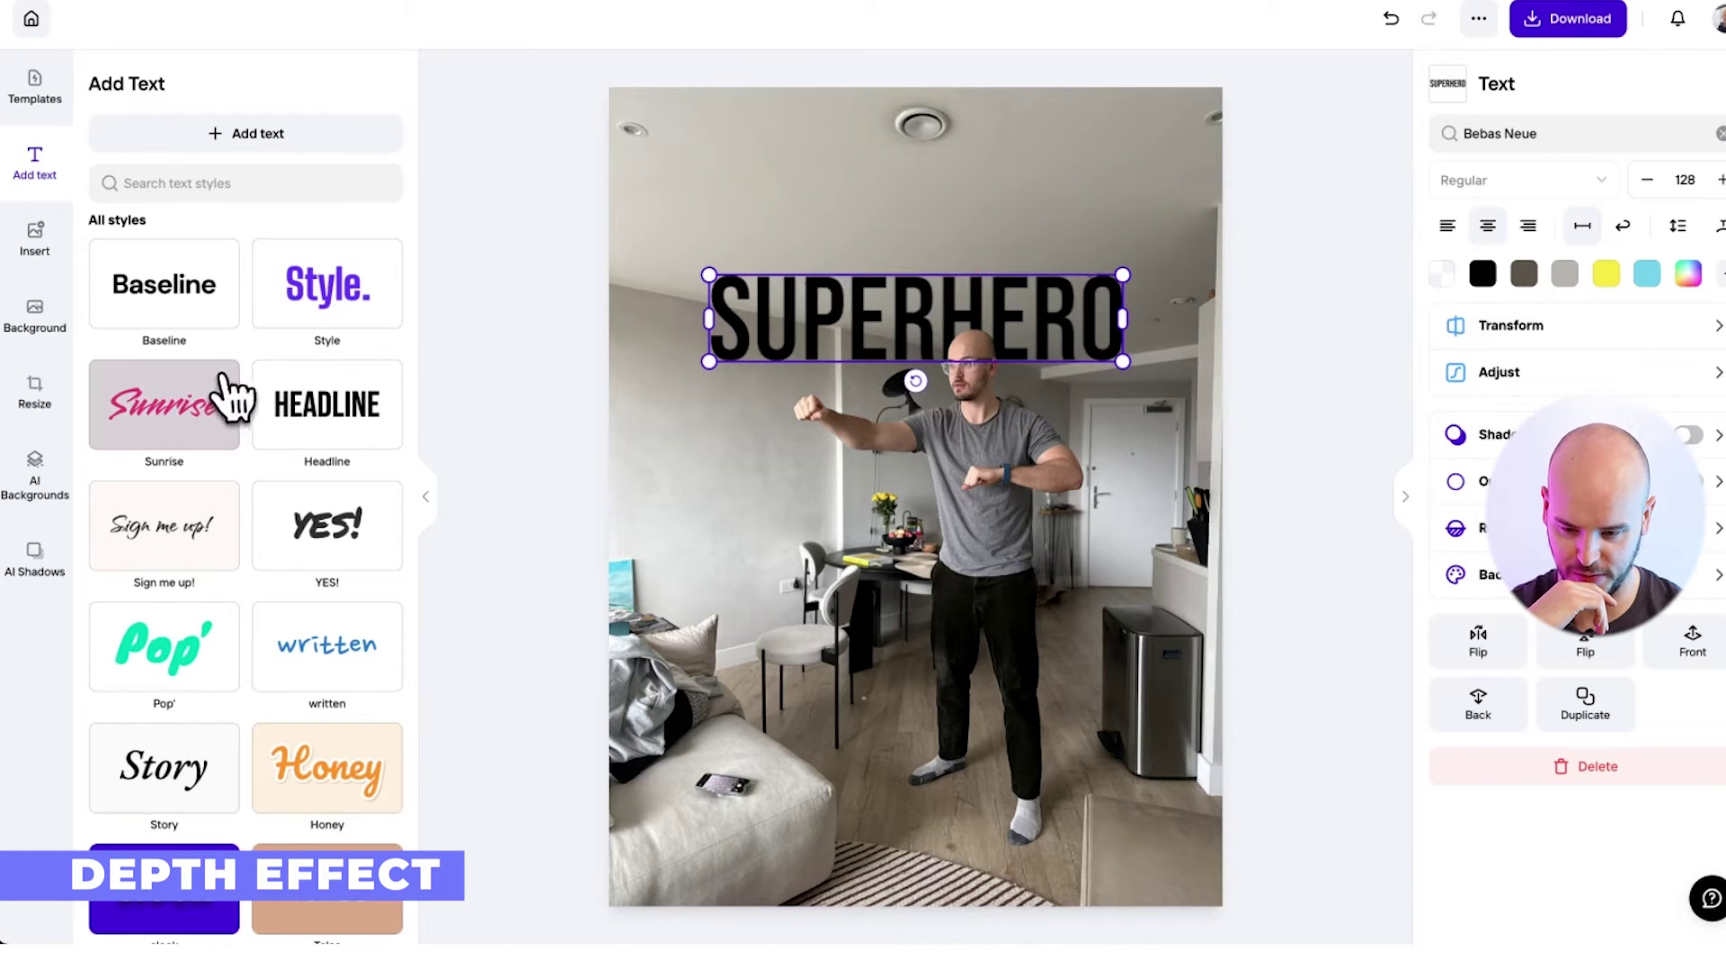
pyautogui.scroll(-2, 230, 395)
pyautogui.click(183, 821)
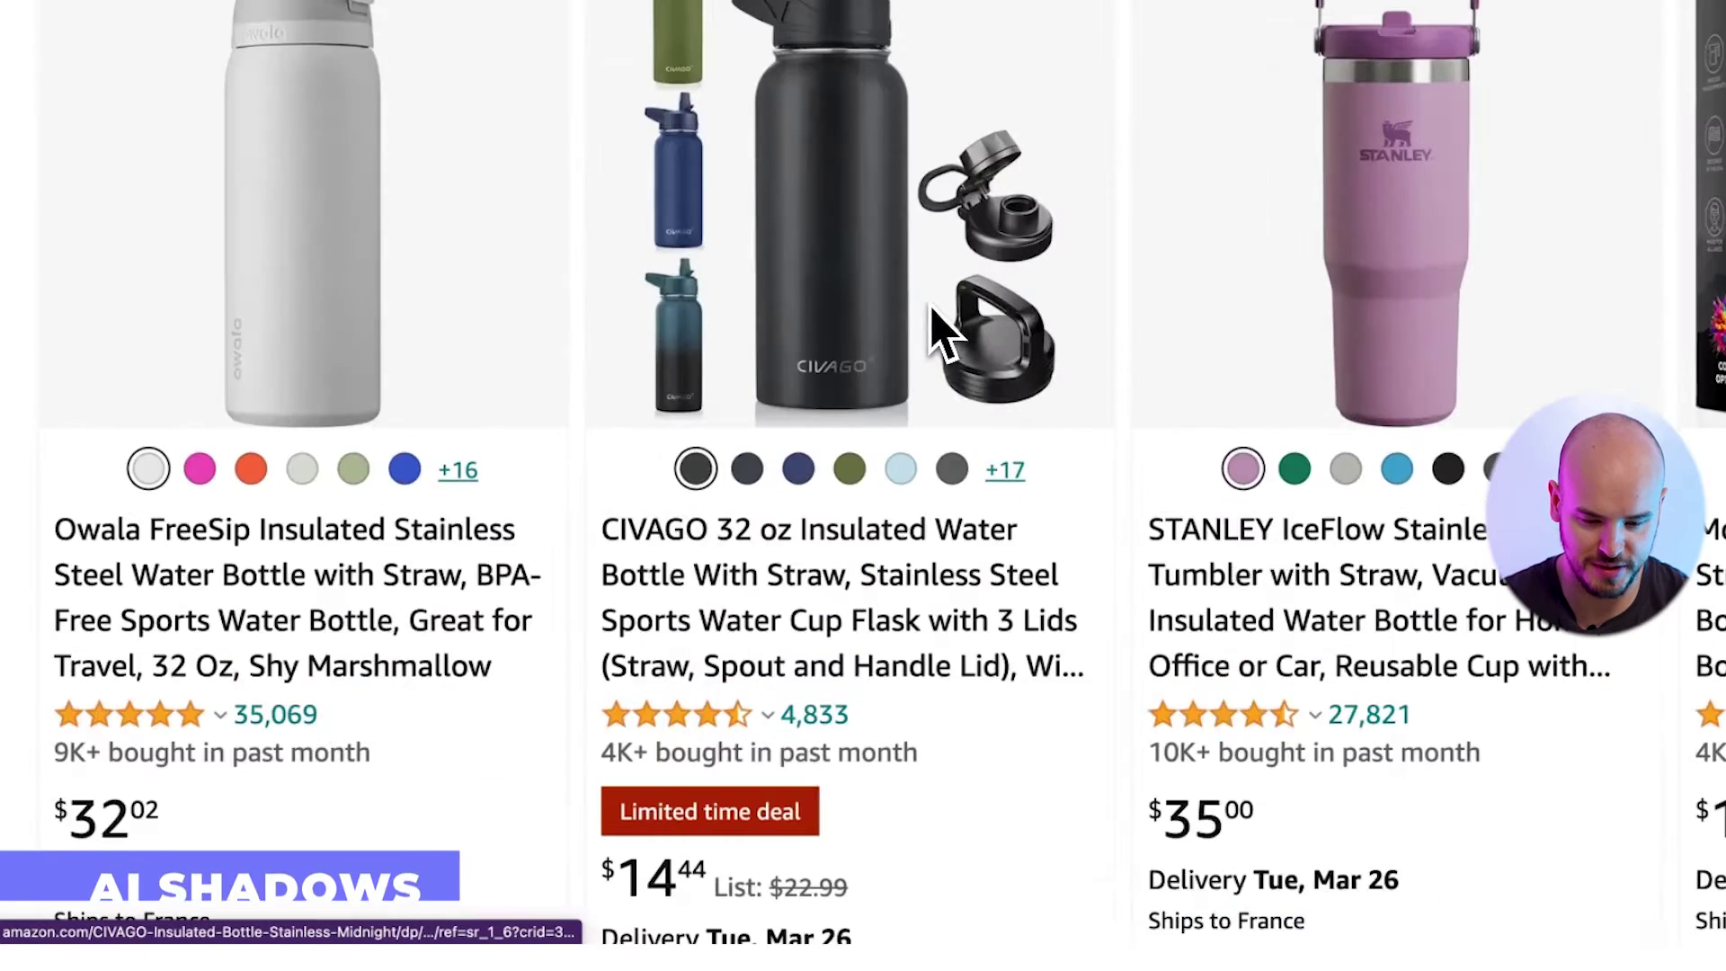
# Step: Scroll through the water bottle results and open the Takeya Actives bottle's product page
pyautogui.scroll(5, 935, 333)
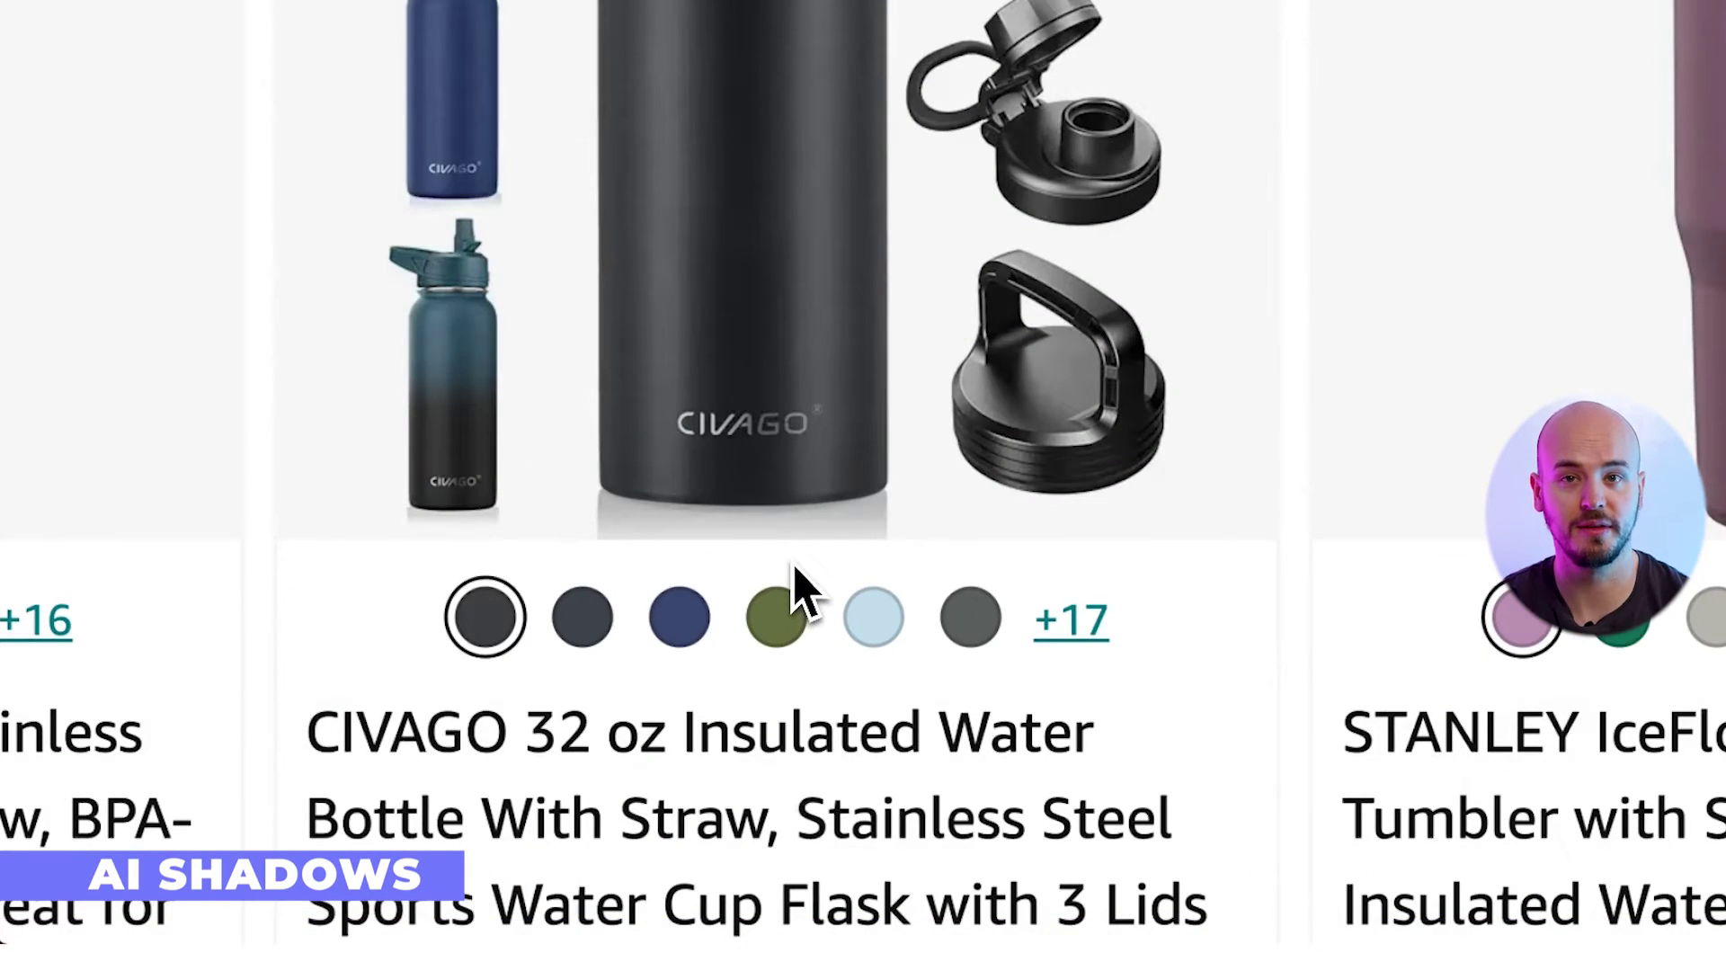
pyautogui.hscroll(10, 795, 589)
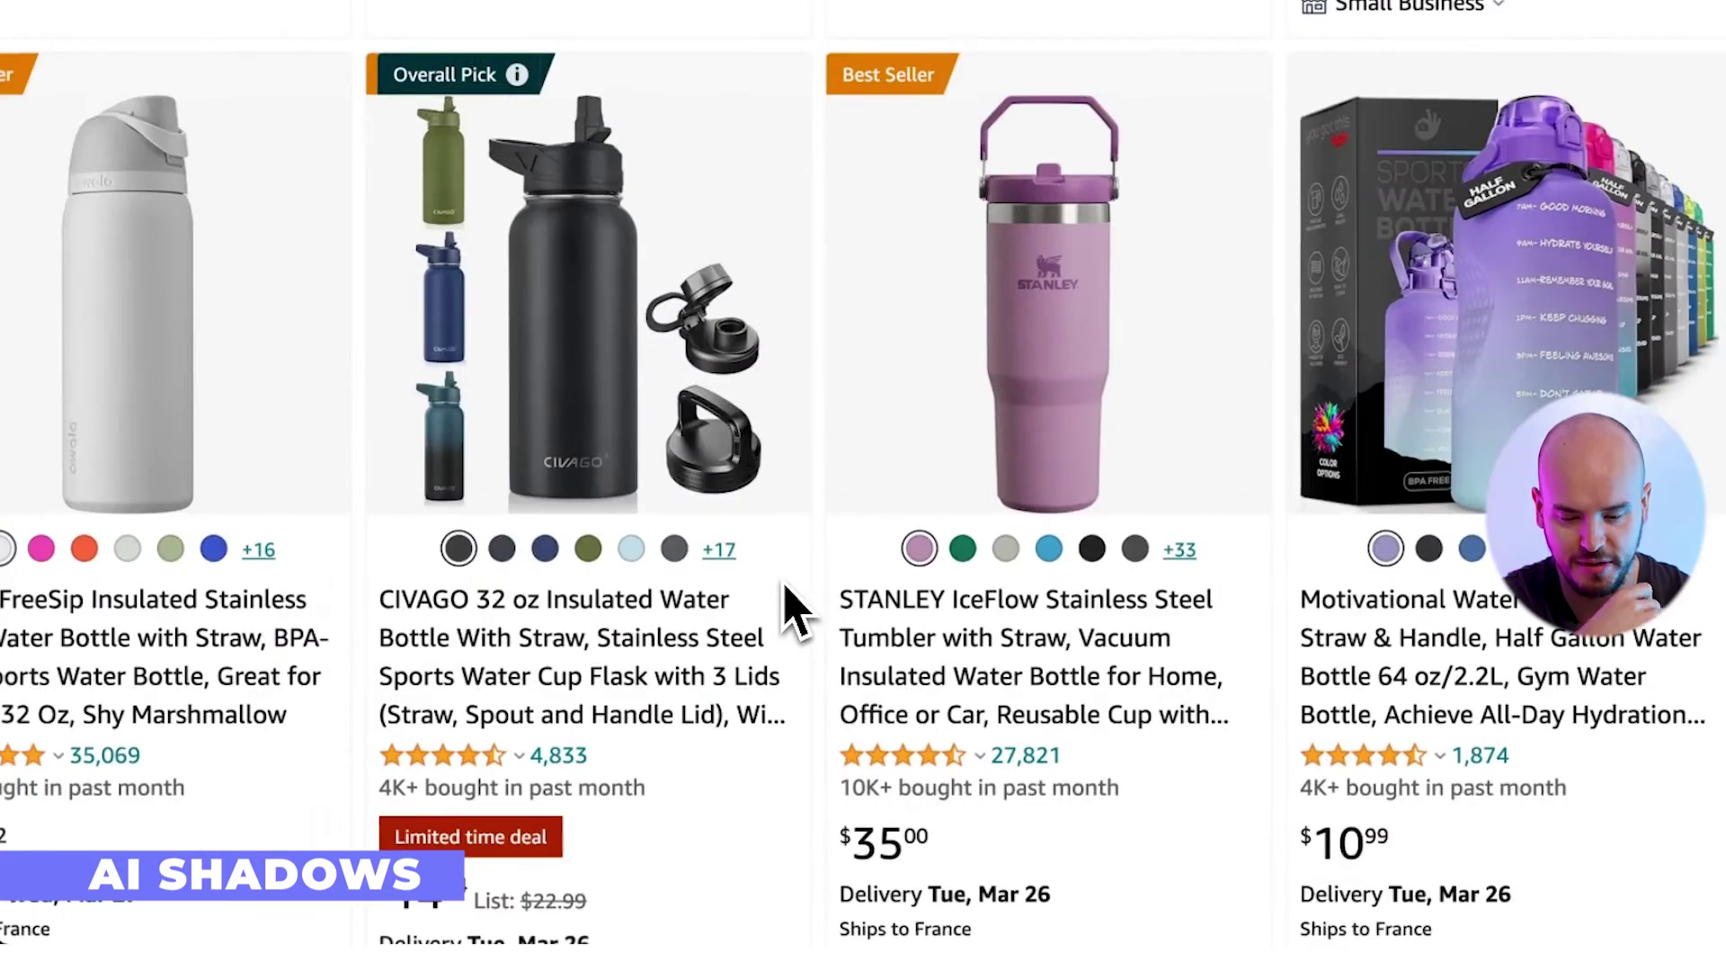
pyautogui.scroll(-10, 791, 611)
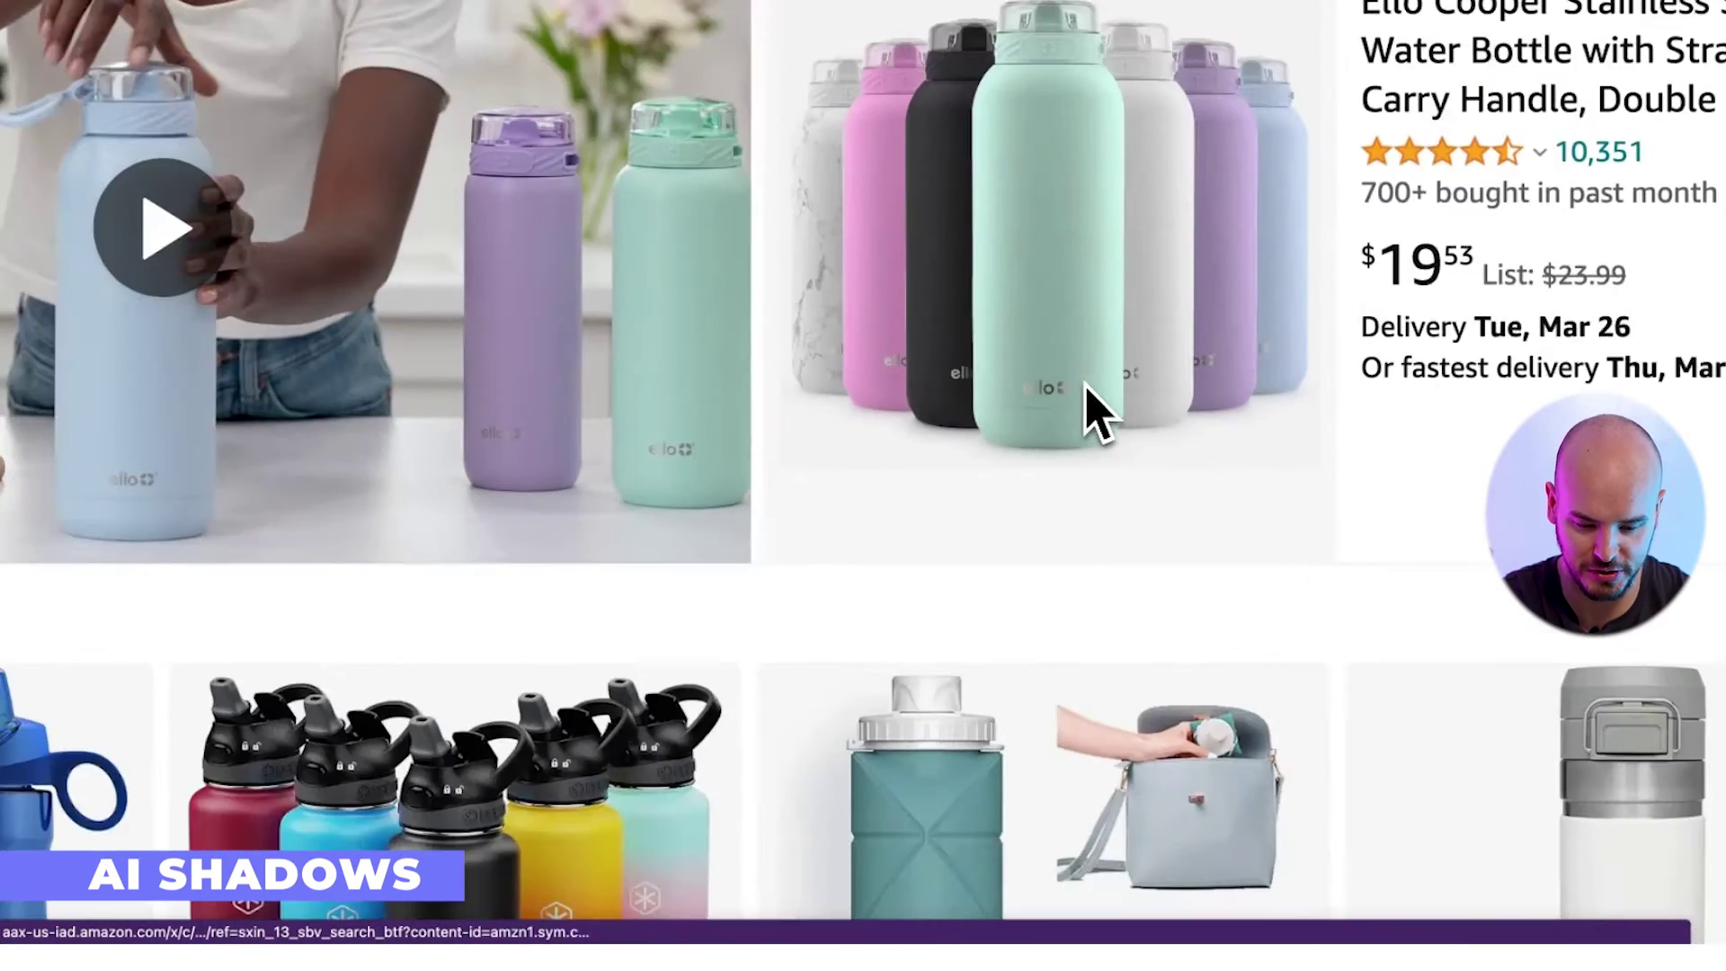
pyautogui.scroll(-12, 1104, 409)
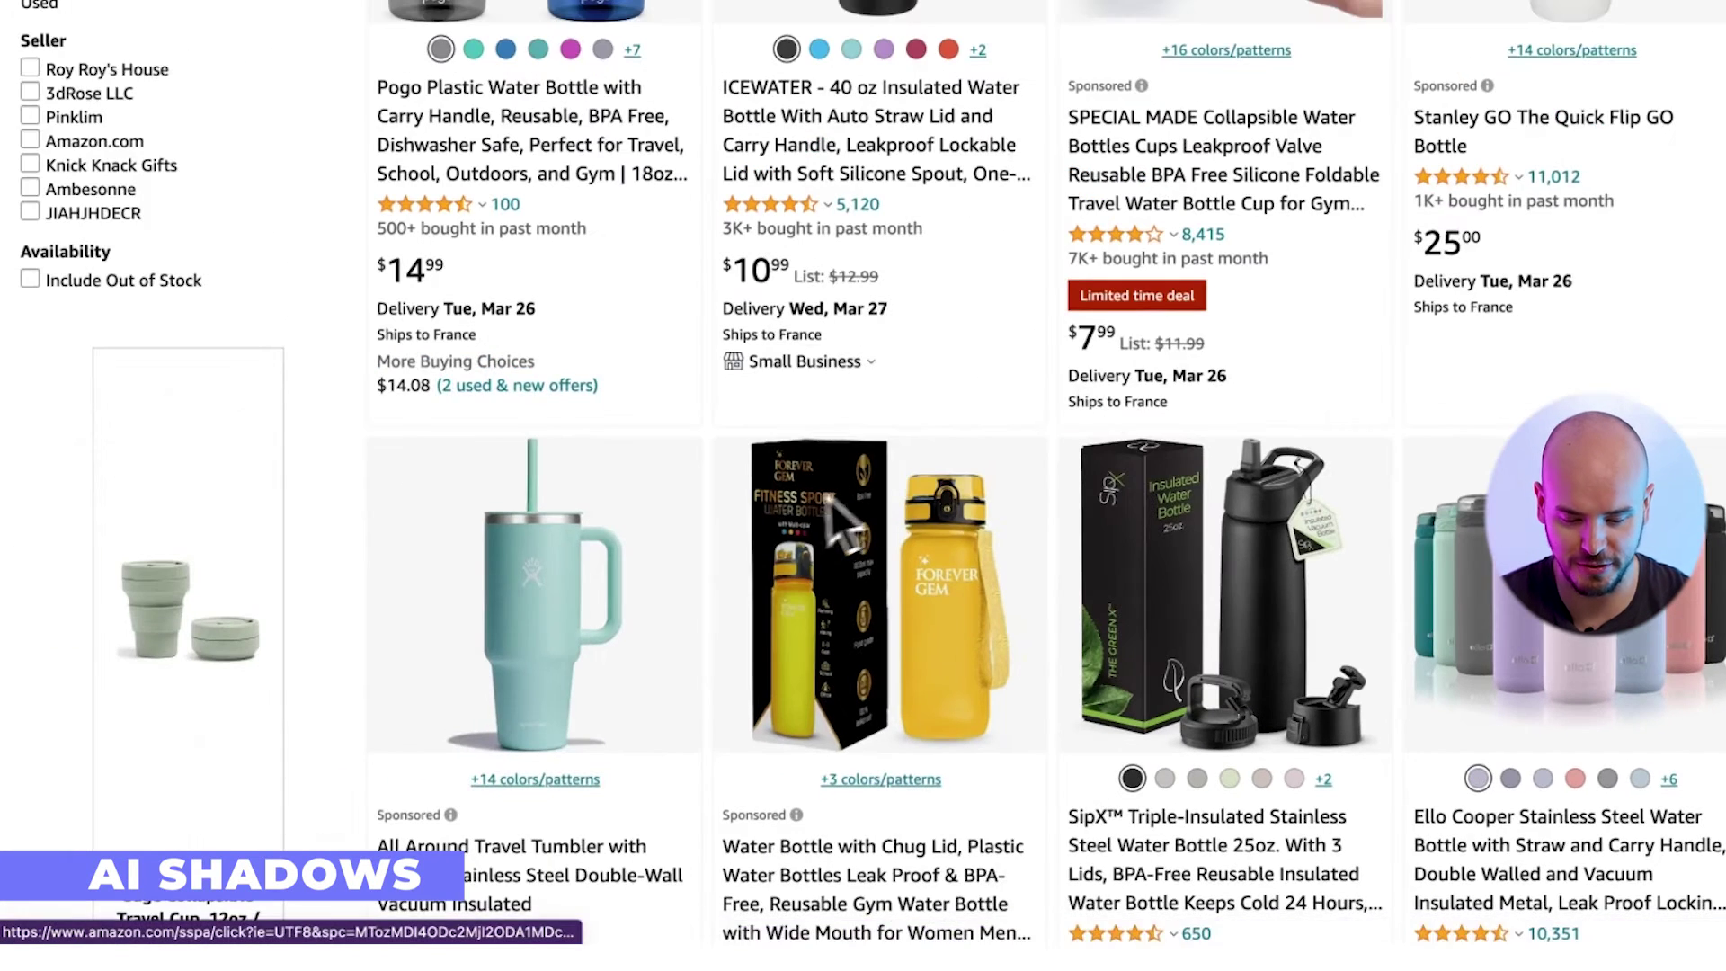
pyautogui.scroll(-2, 629, 422)
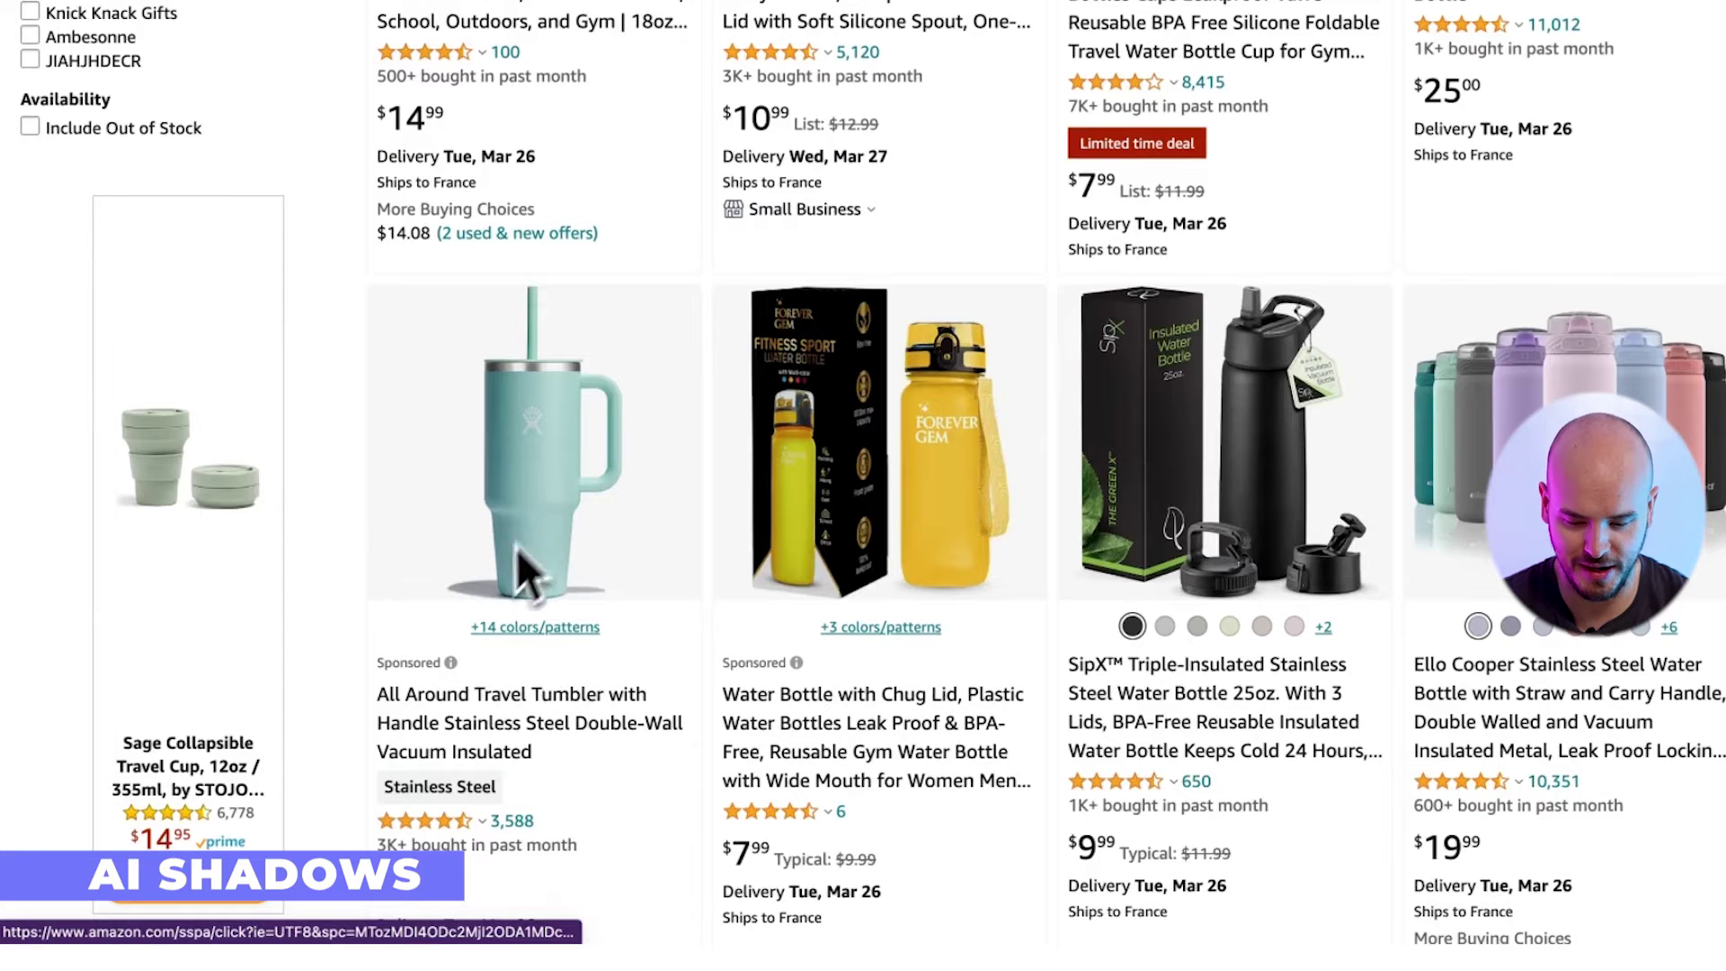
pyautogui.scroll(-1, 719, 622)
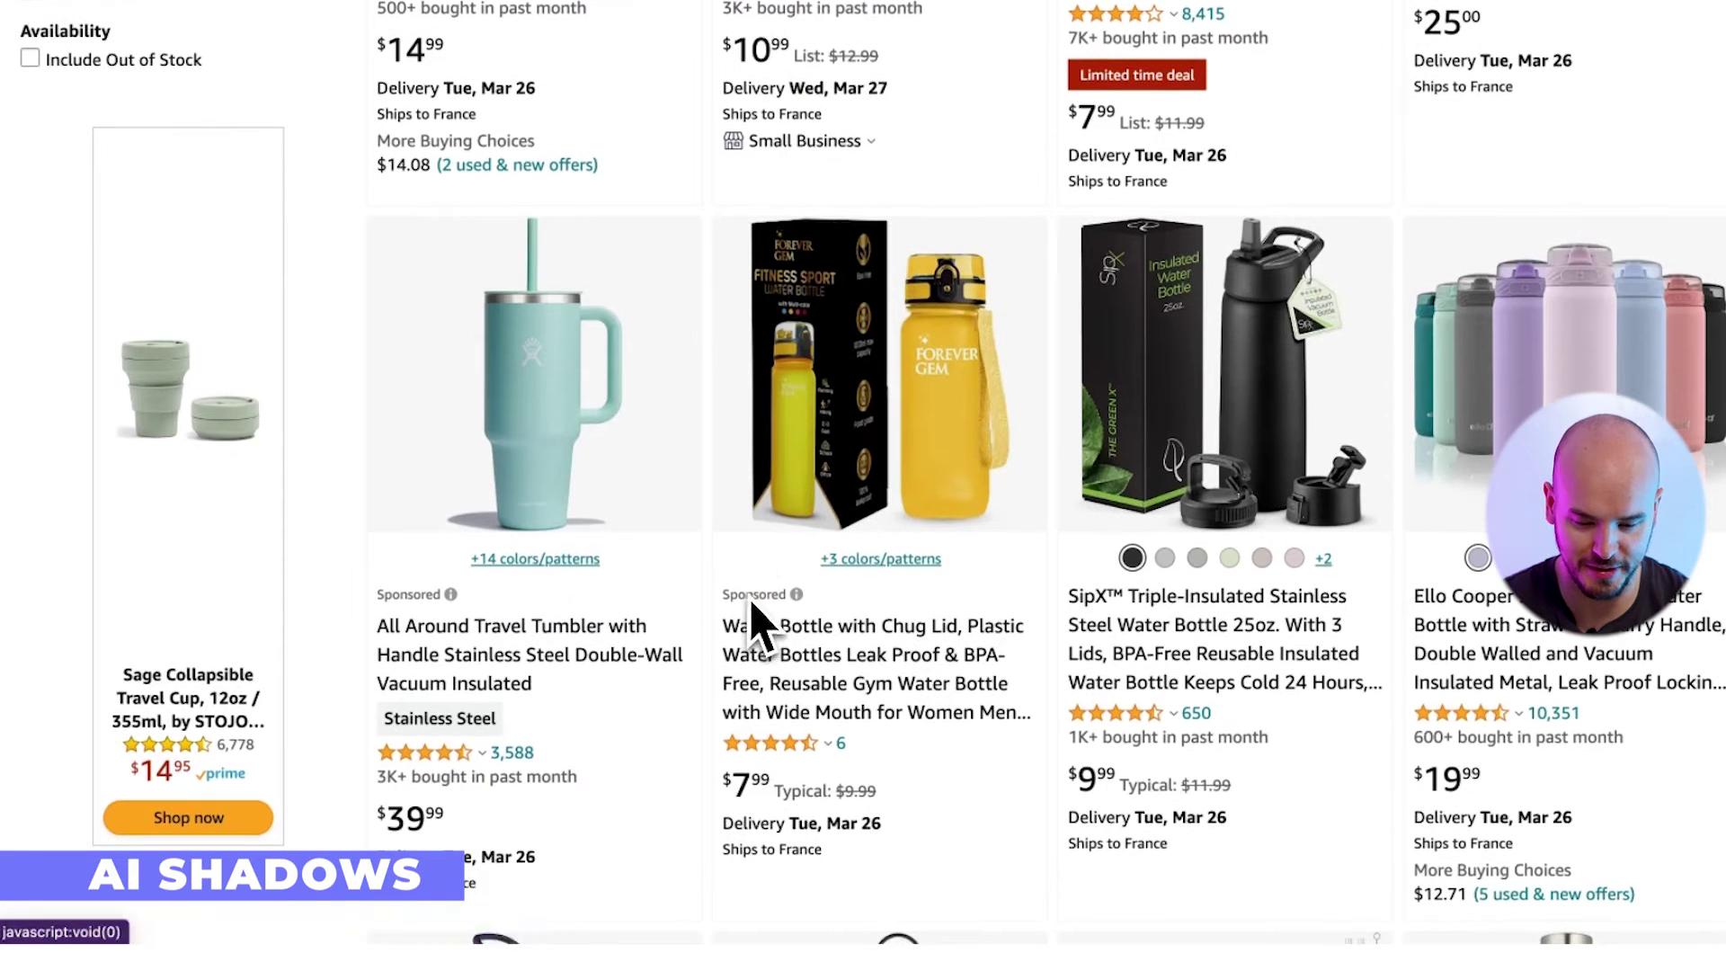
pyautogui.scroll(-1, 909, 551)
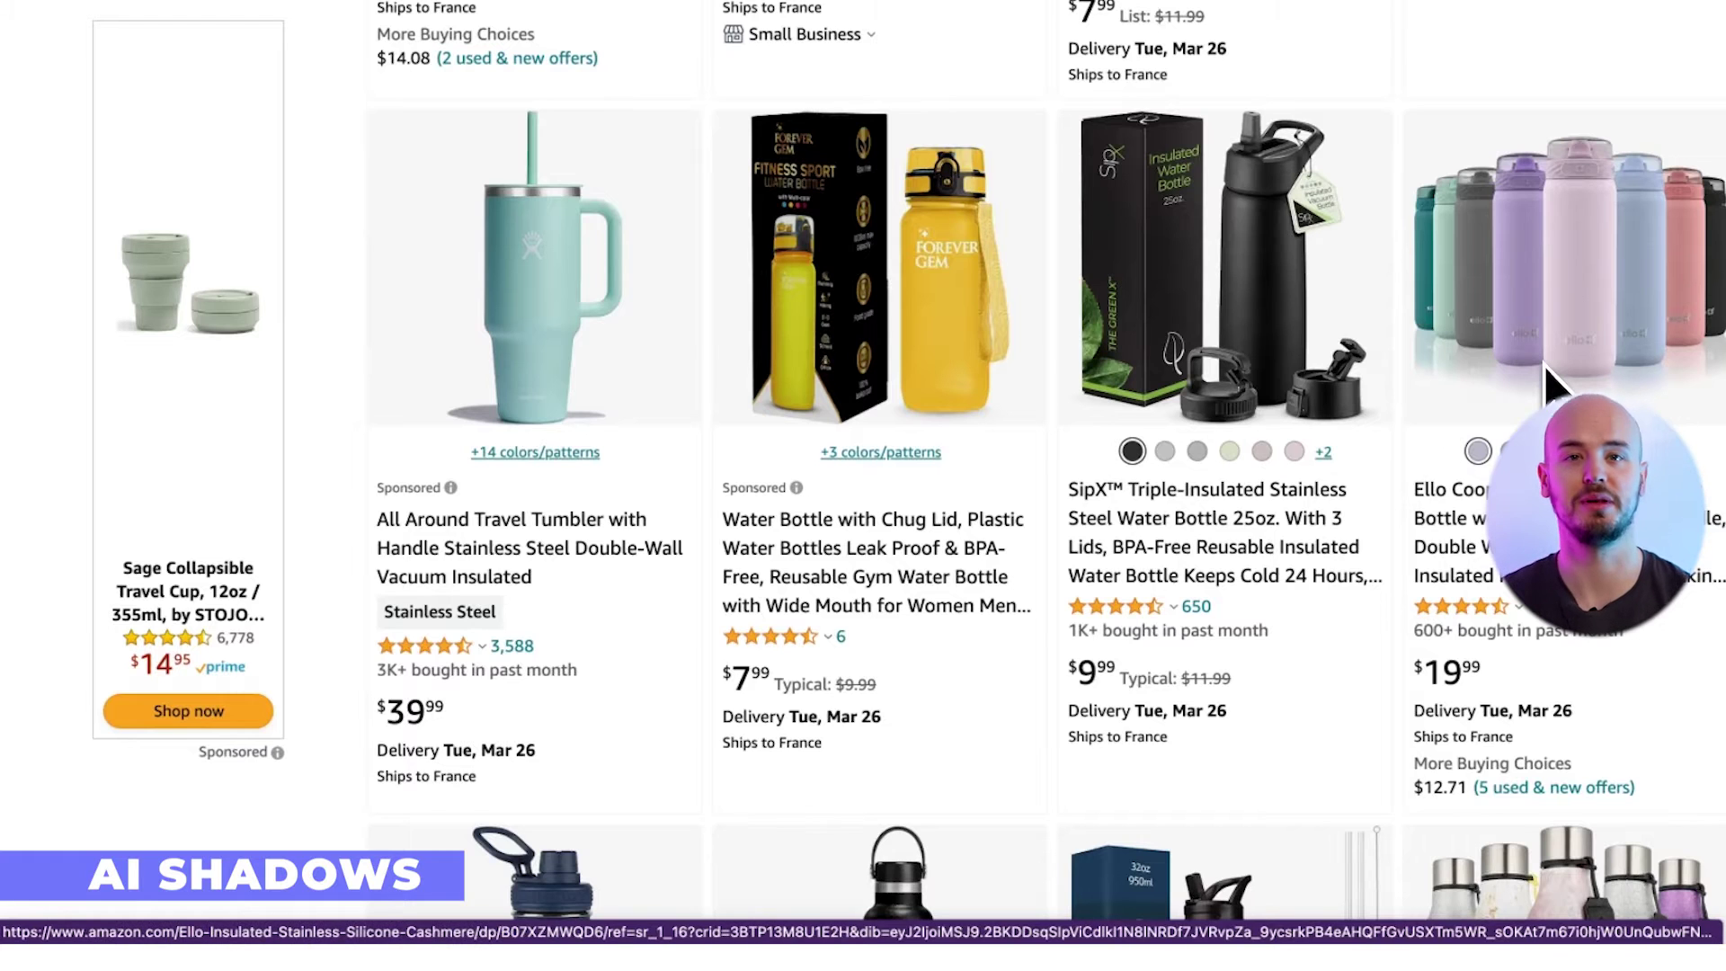
pyautogui.scroll(-7, 1544, 364)
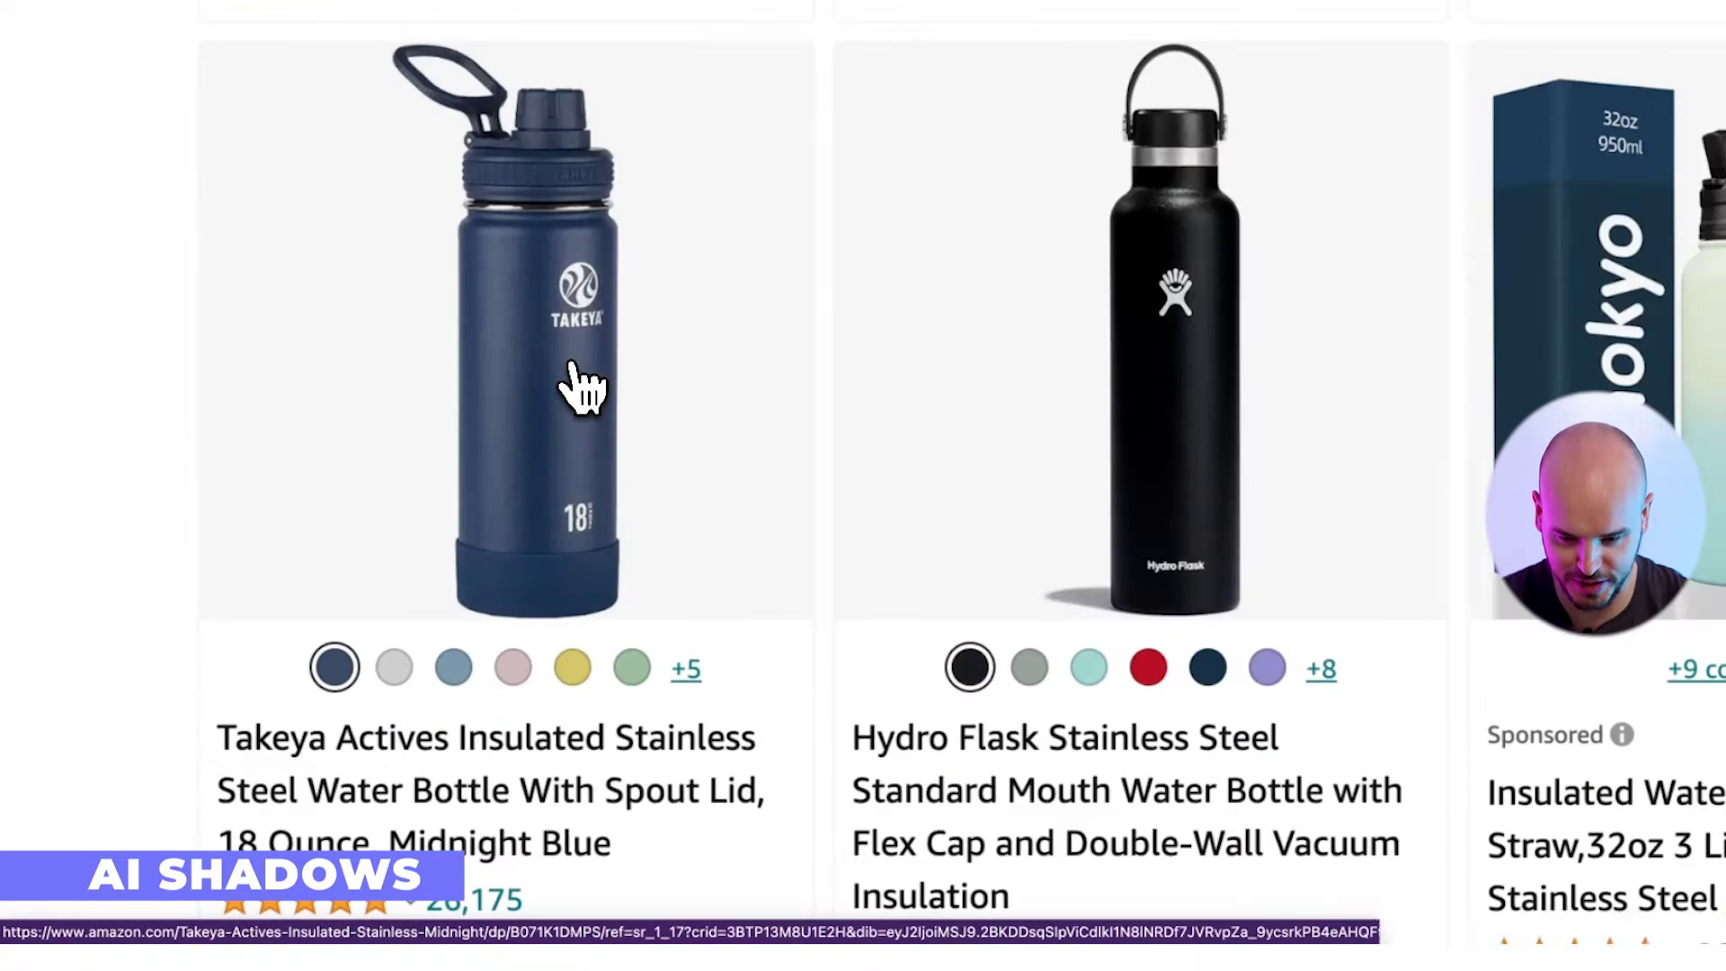
pyautogui.click(575, 382)
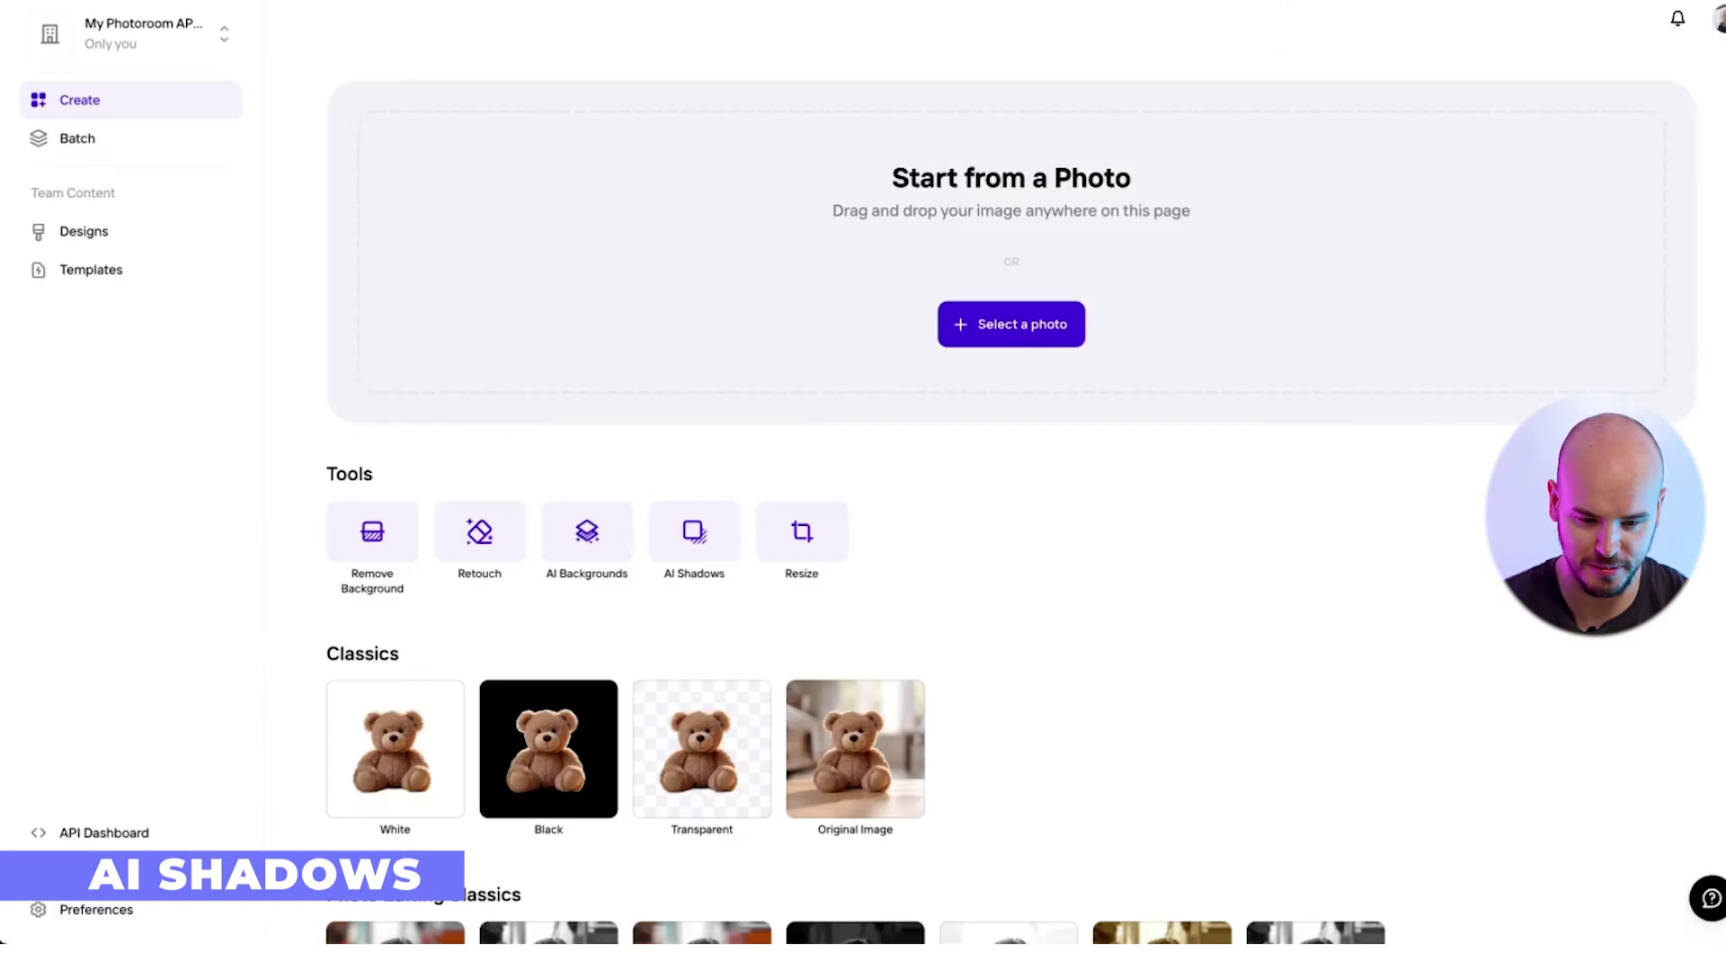
# Step: Start a design from the bottle image and resize the canvas to a 1512×1512 square
pyautogui.moveTo(1291, 50); pyautogui.dragTo(710, 258)
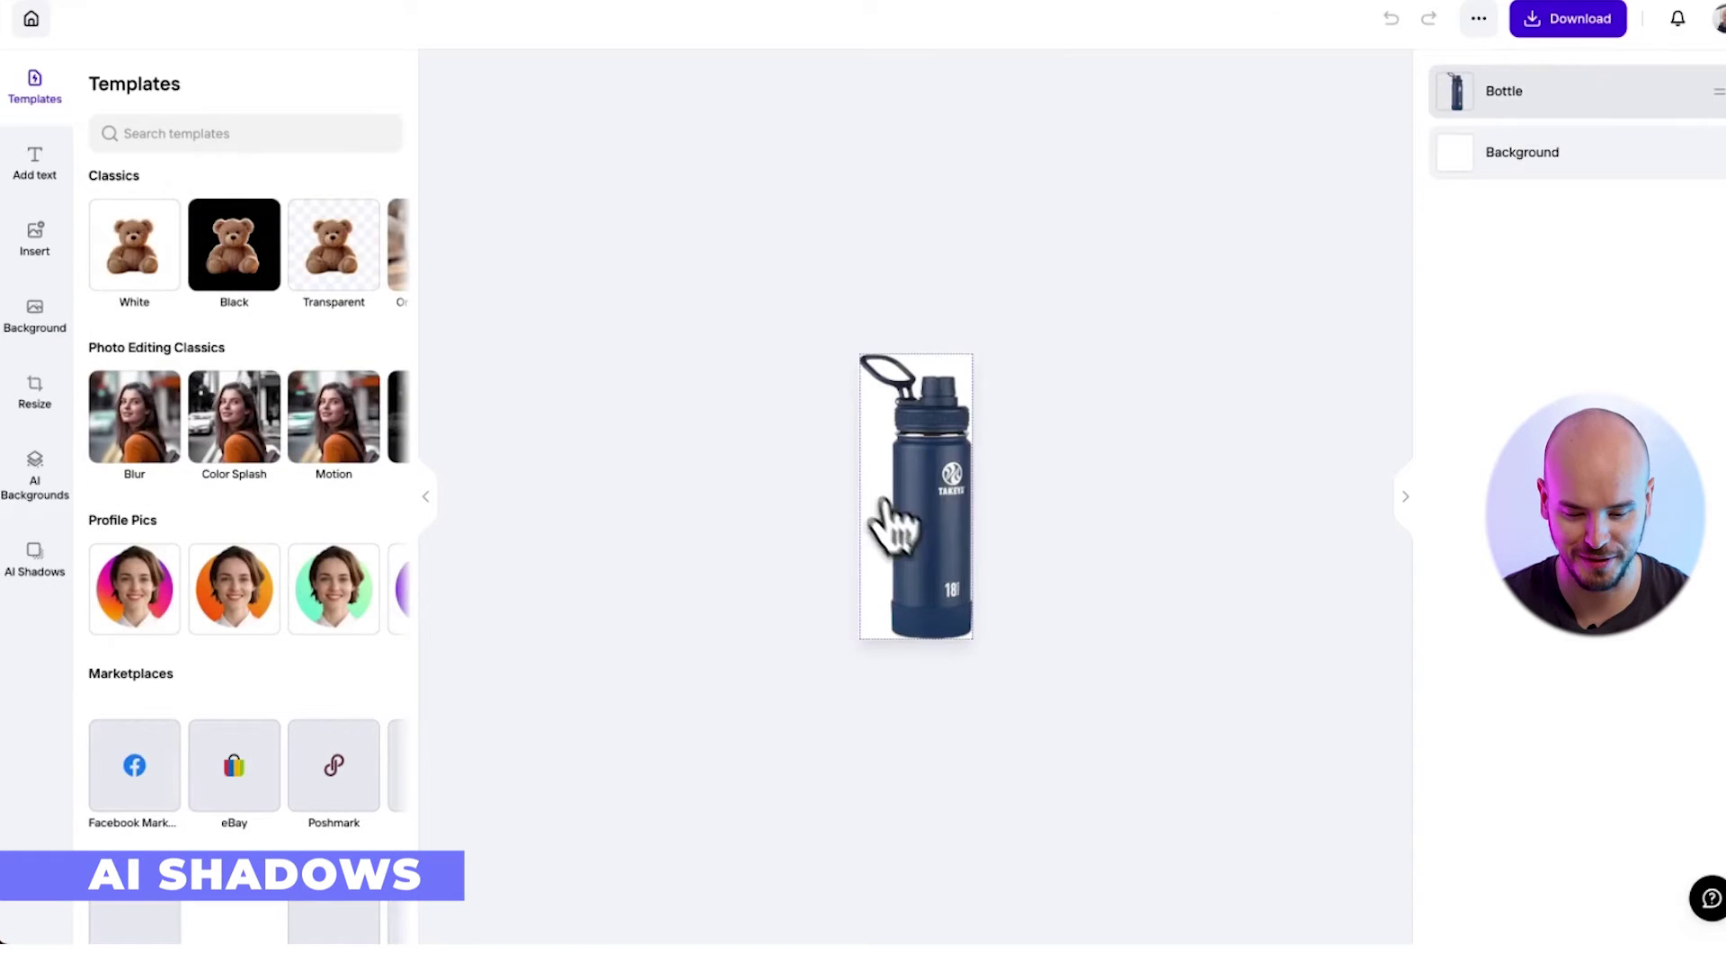
pyautogui.click(894, 512)
pyautogui.click(36, 391)
pyautogui.click(193, 444)
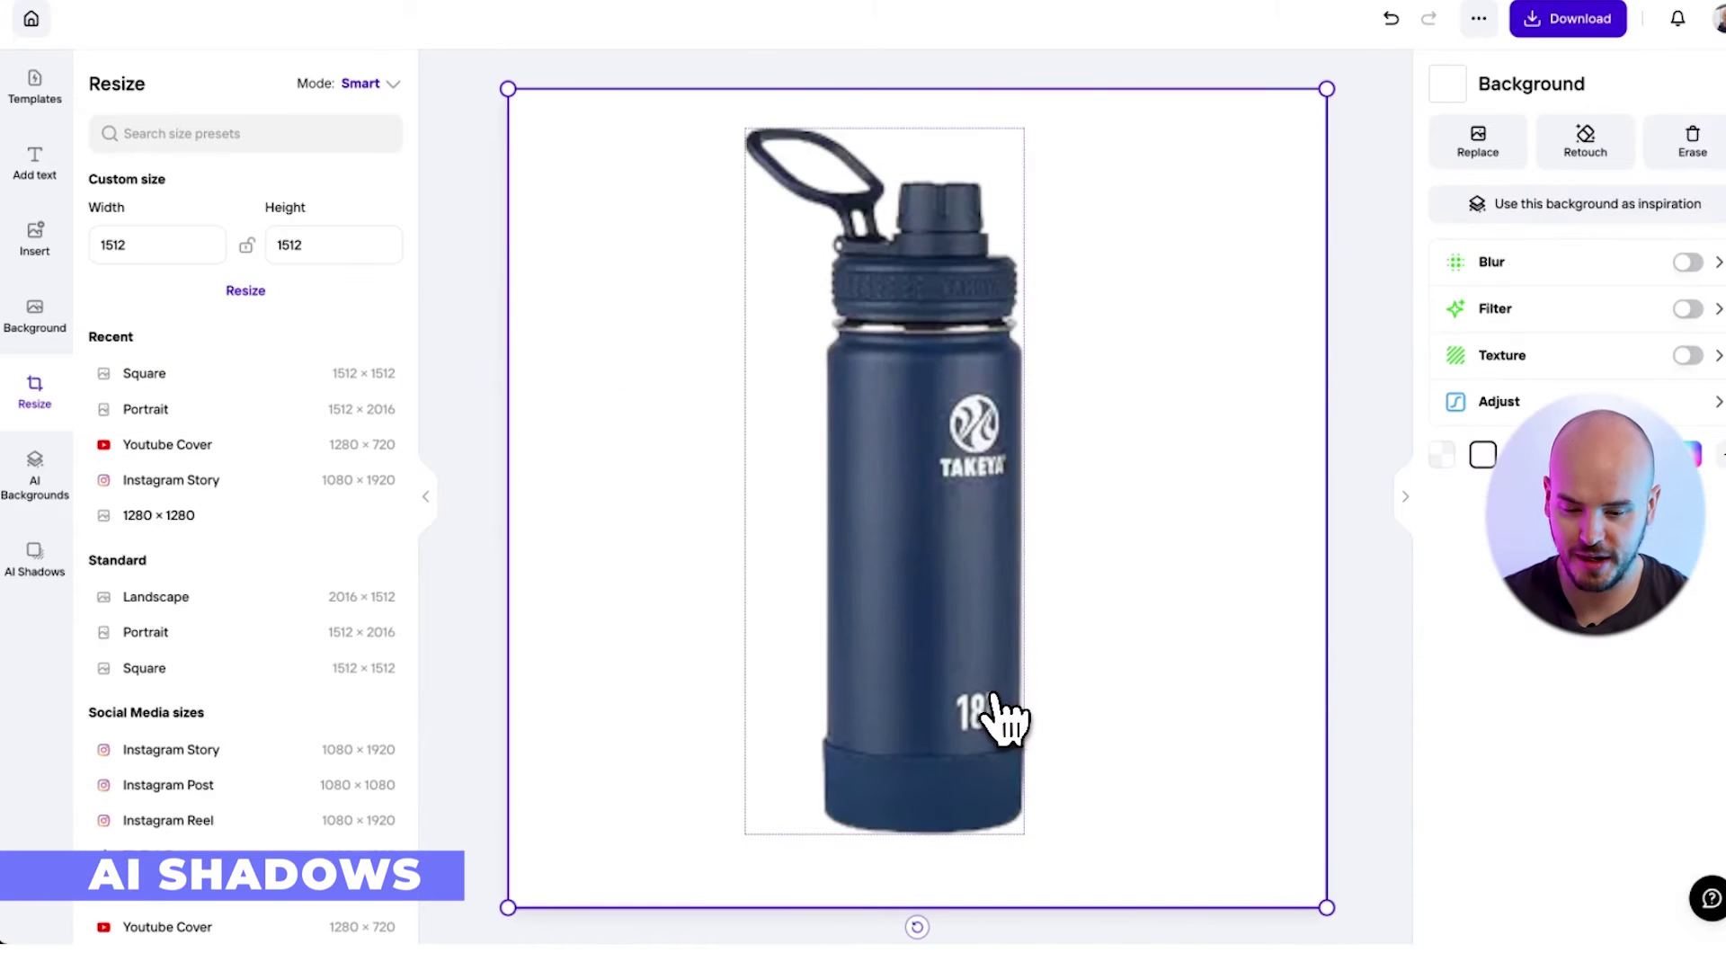
# Step: Try Soft, Hard and Floating AI shadows on the bottle, settling on Hard
pyautogui.click(1005, 716)
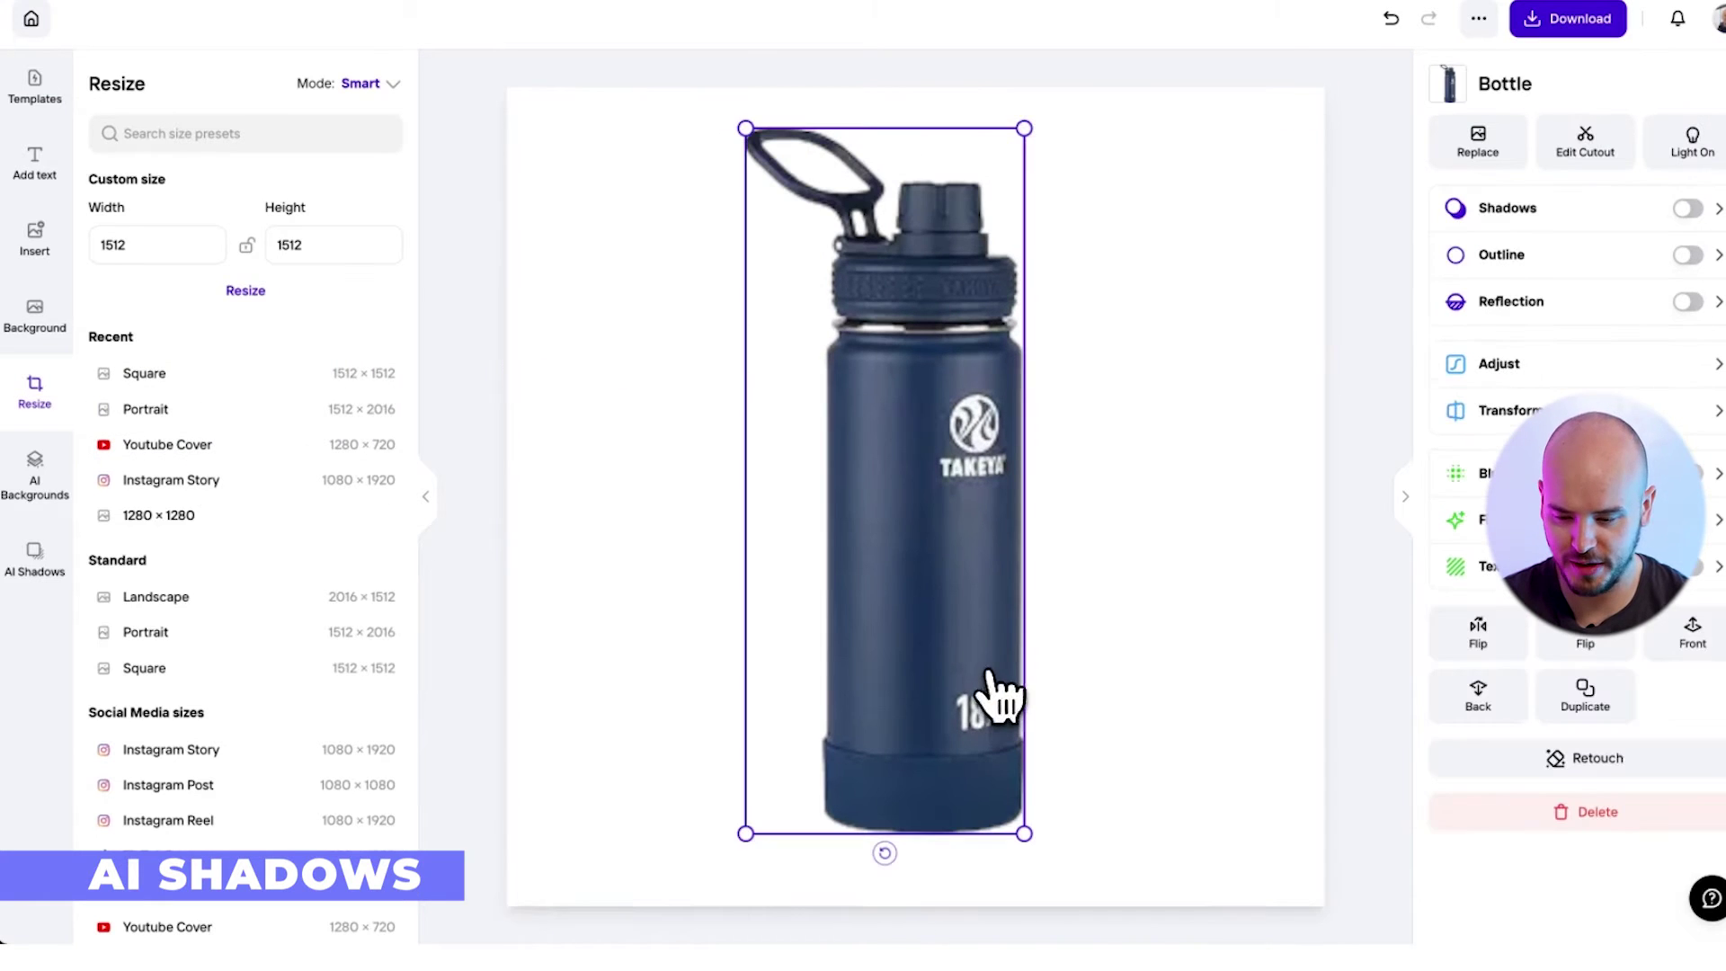
pyautogui.click(34, 562)
pyautogui.click(142, 166)
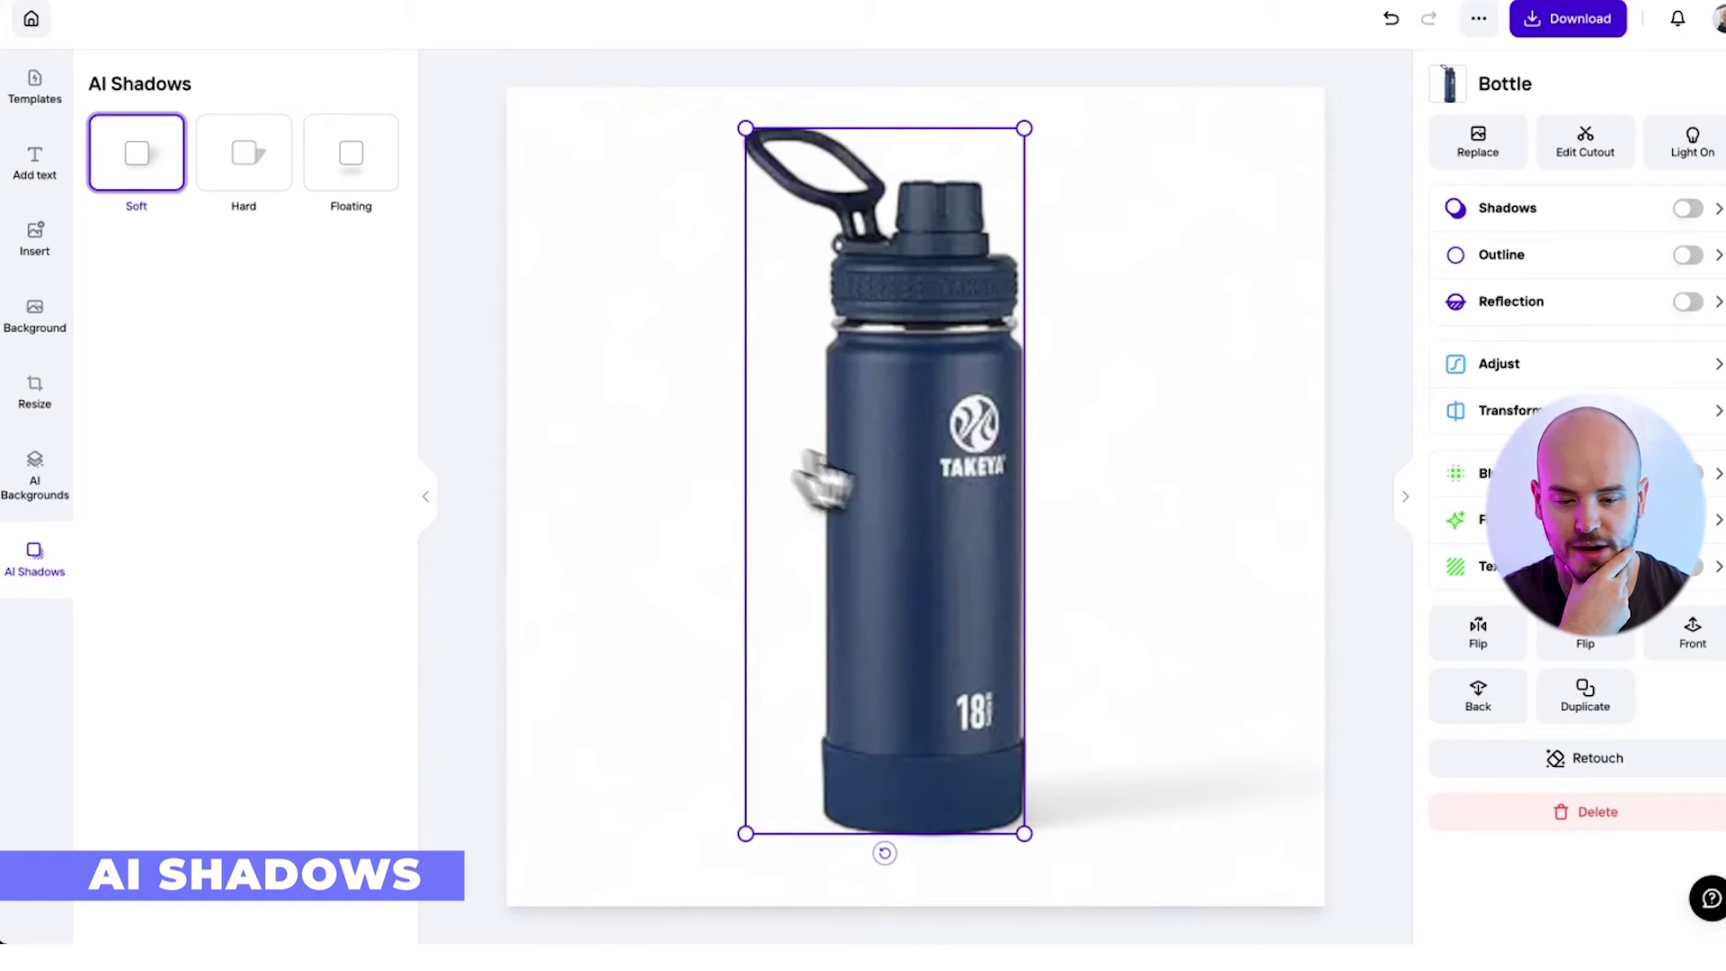
pyautogui.click(1151, 751)
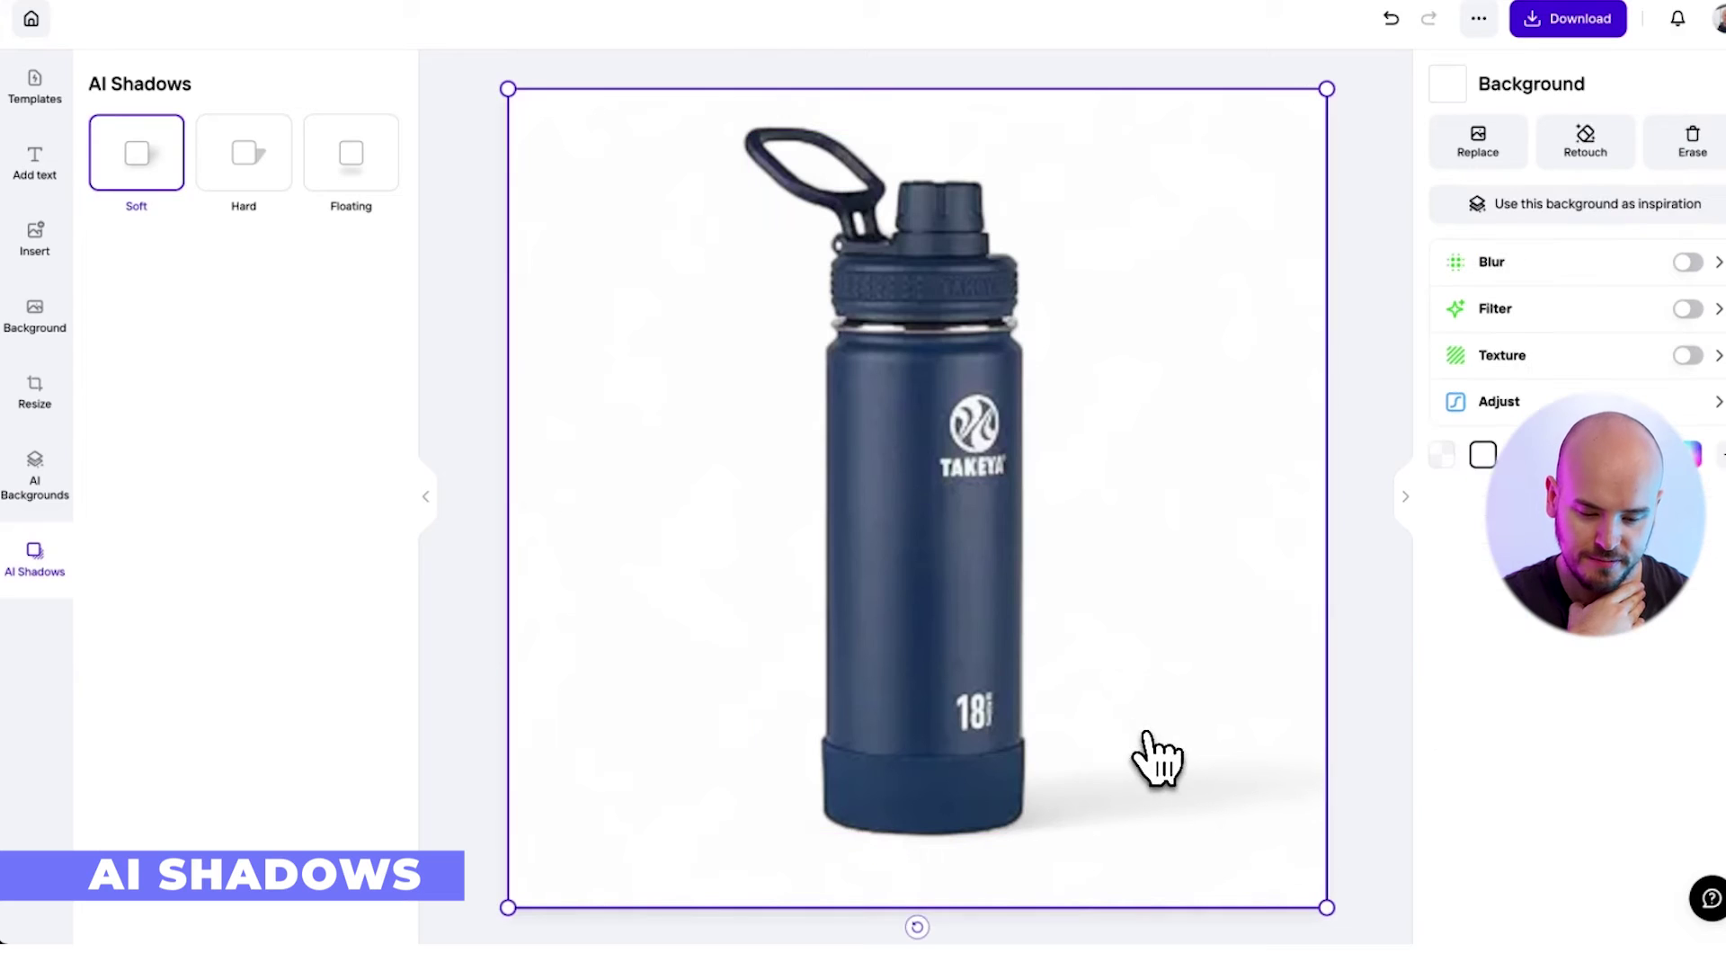
pyautogui.click(256, 172)
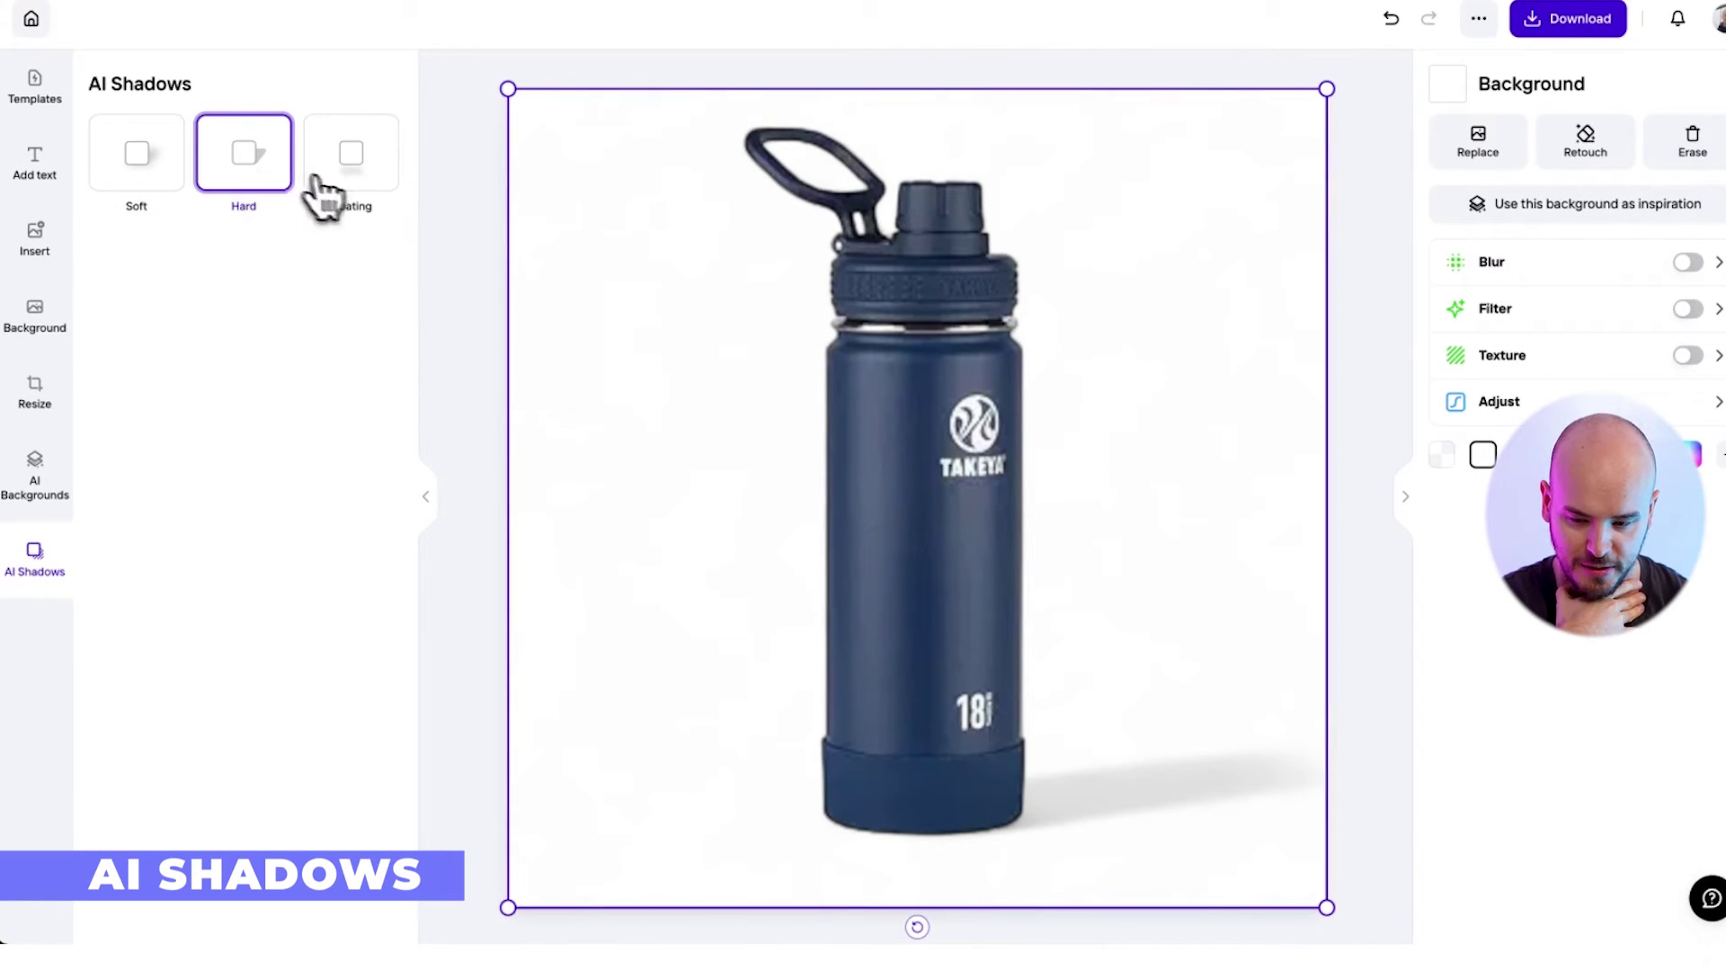
pyautogui.click(364, 179)
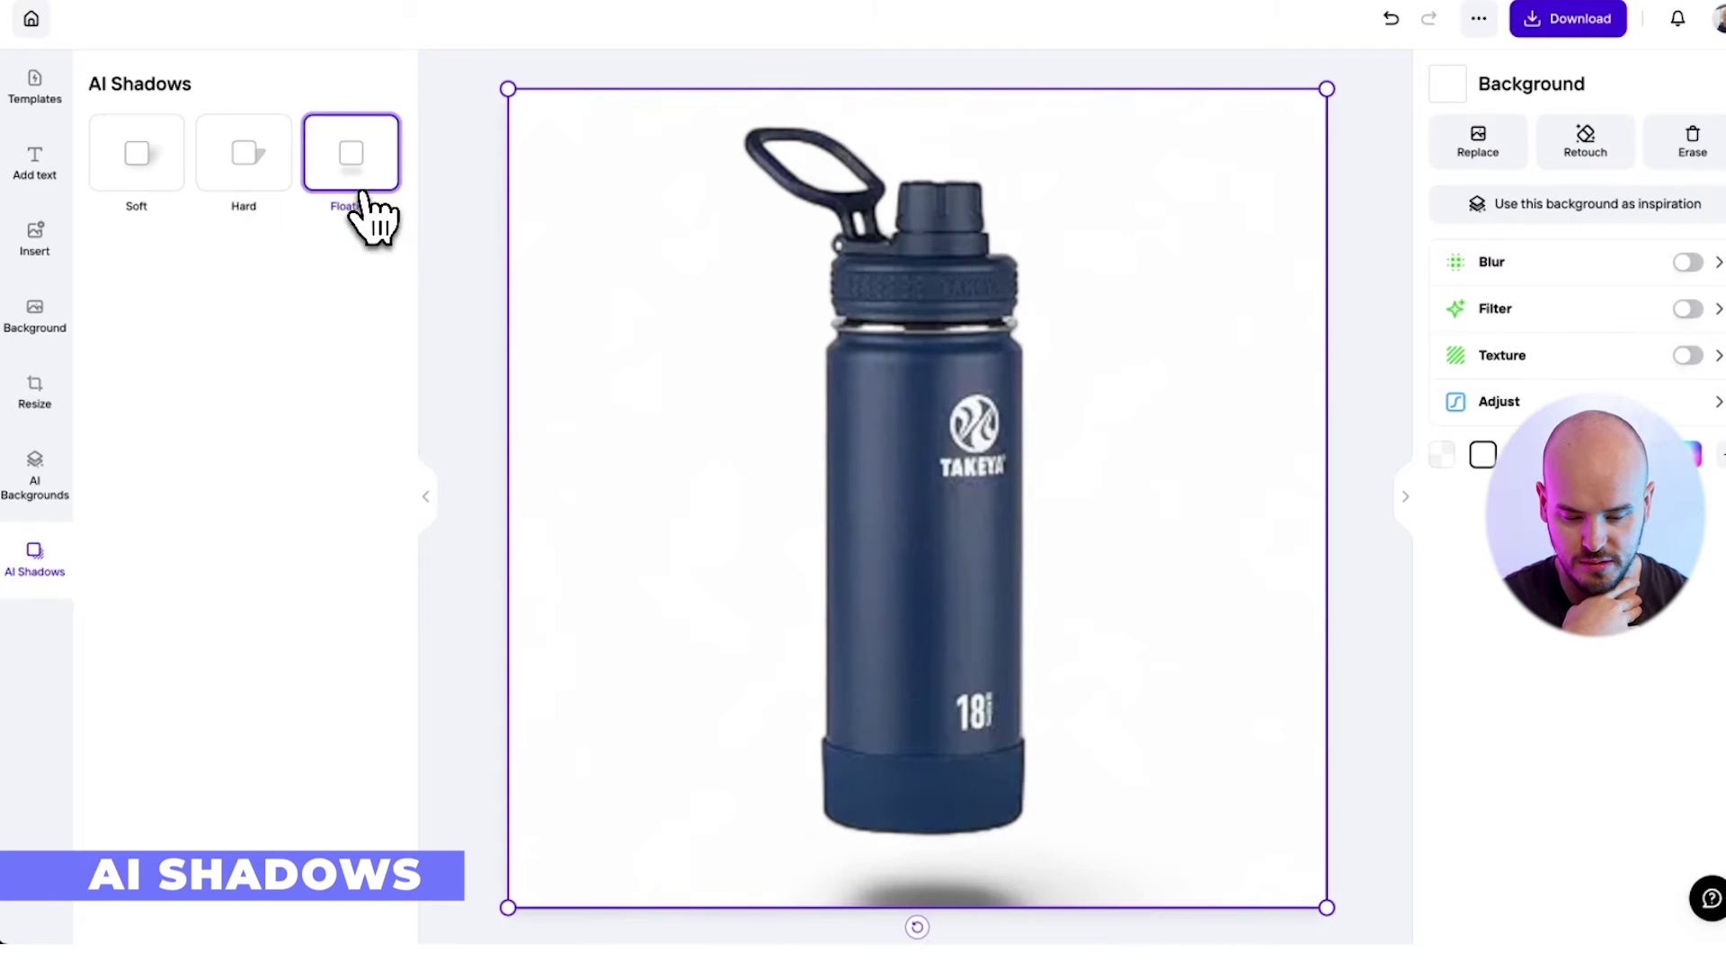
pyautogui.click(272, 167)
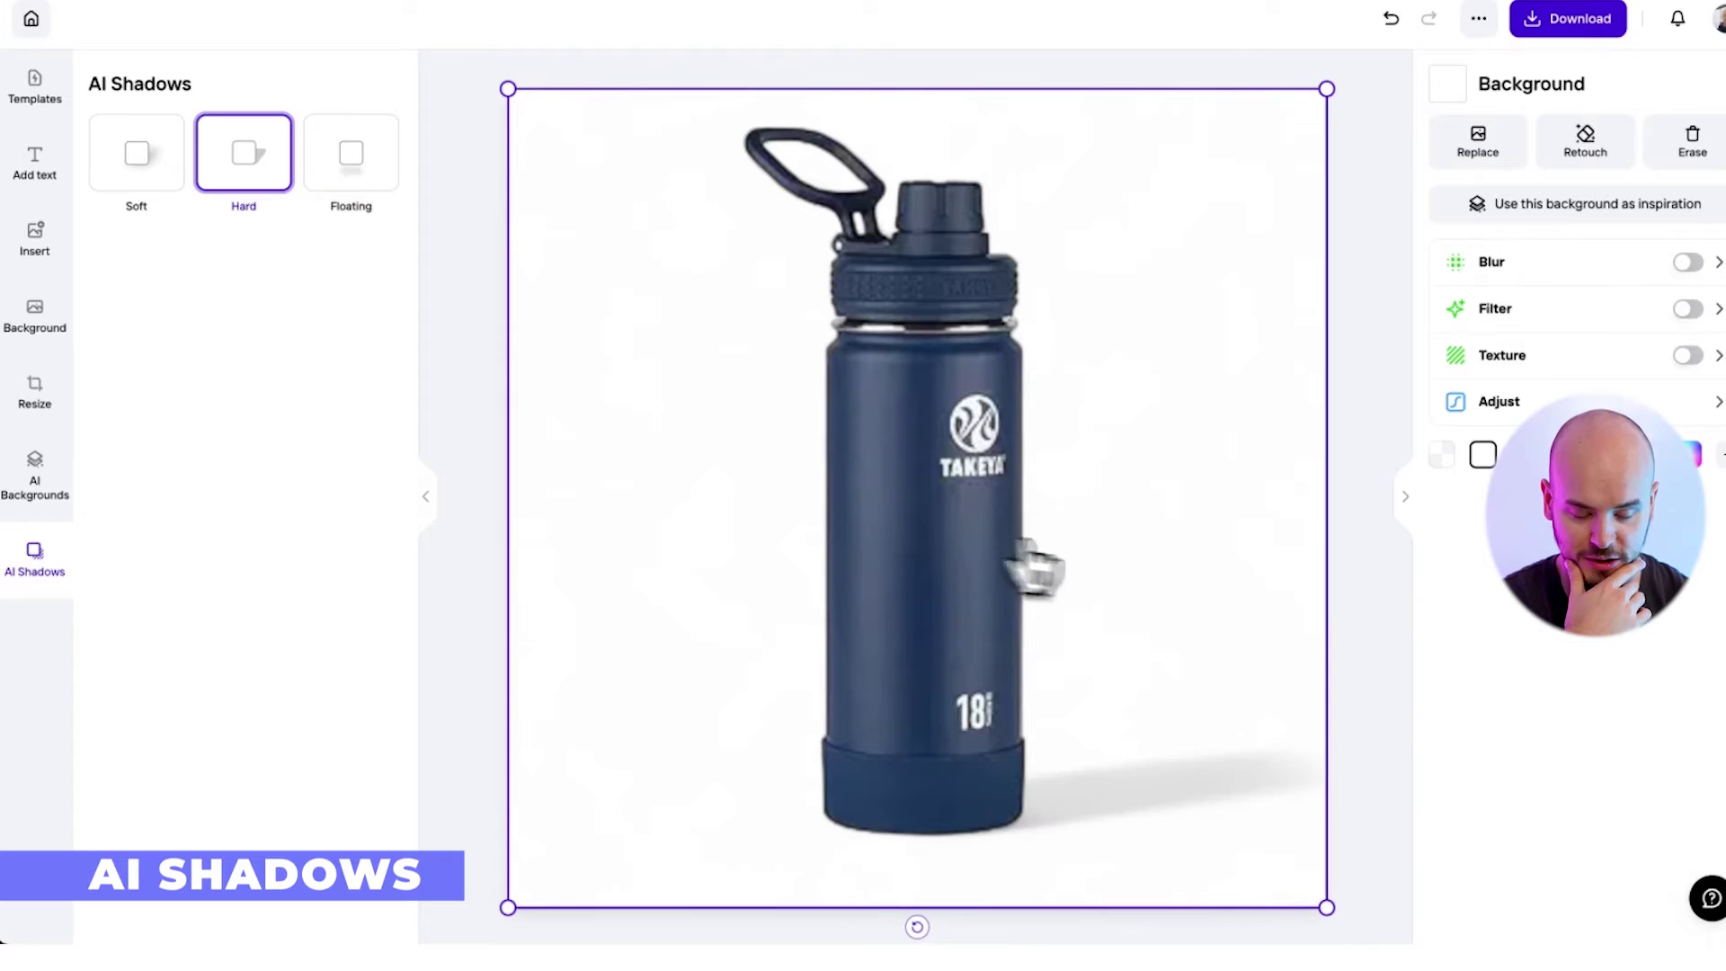
pyautogui.click(939, 566)
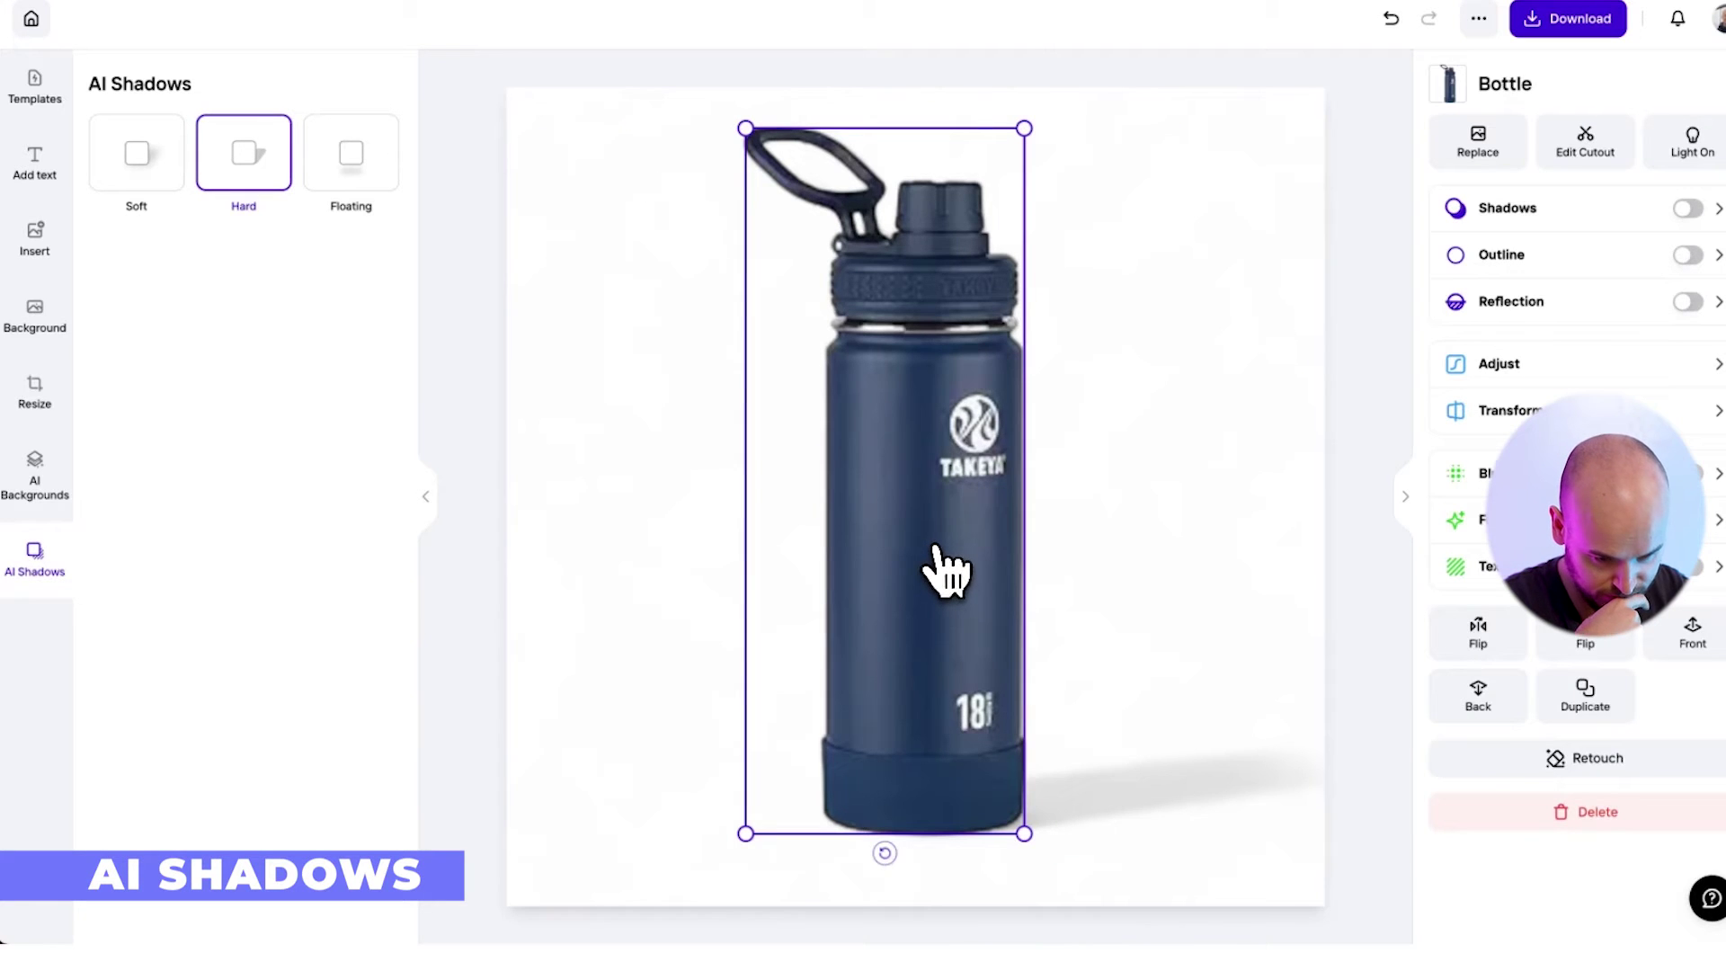
# Step: Add a faint reflection skewed right under the bottle, then switch back to a soft shadow
pyautogui.click(1688, 302)
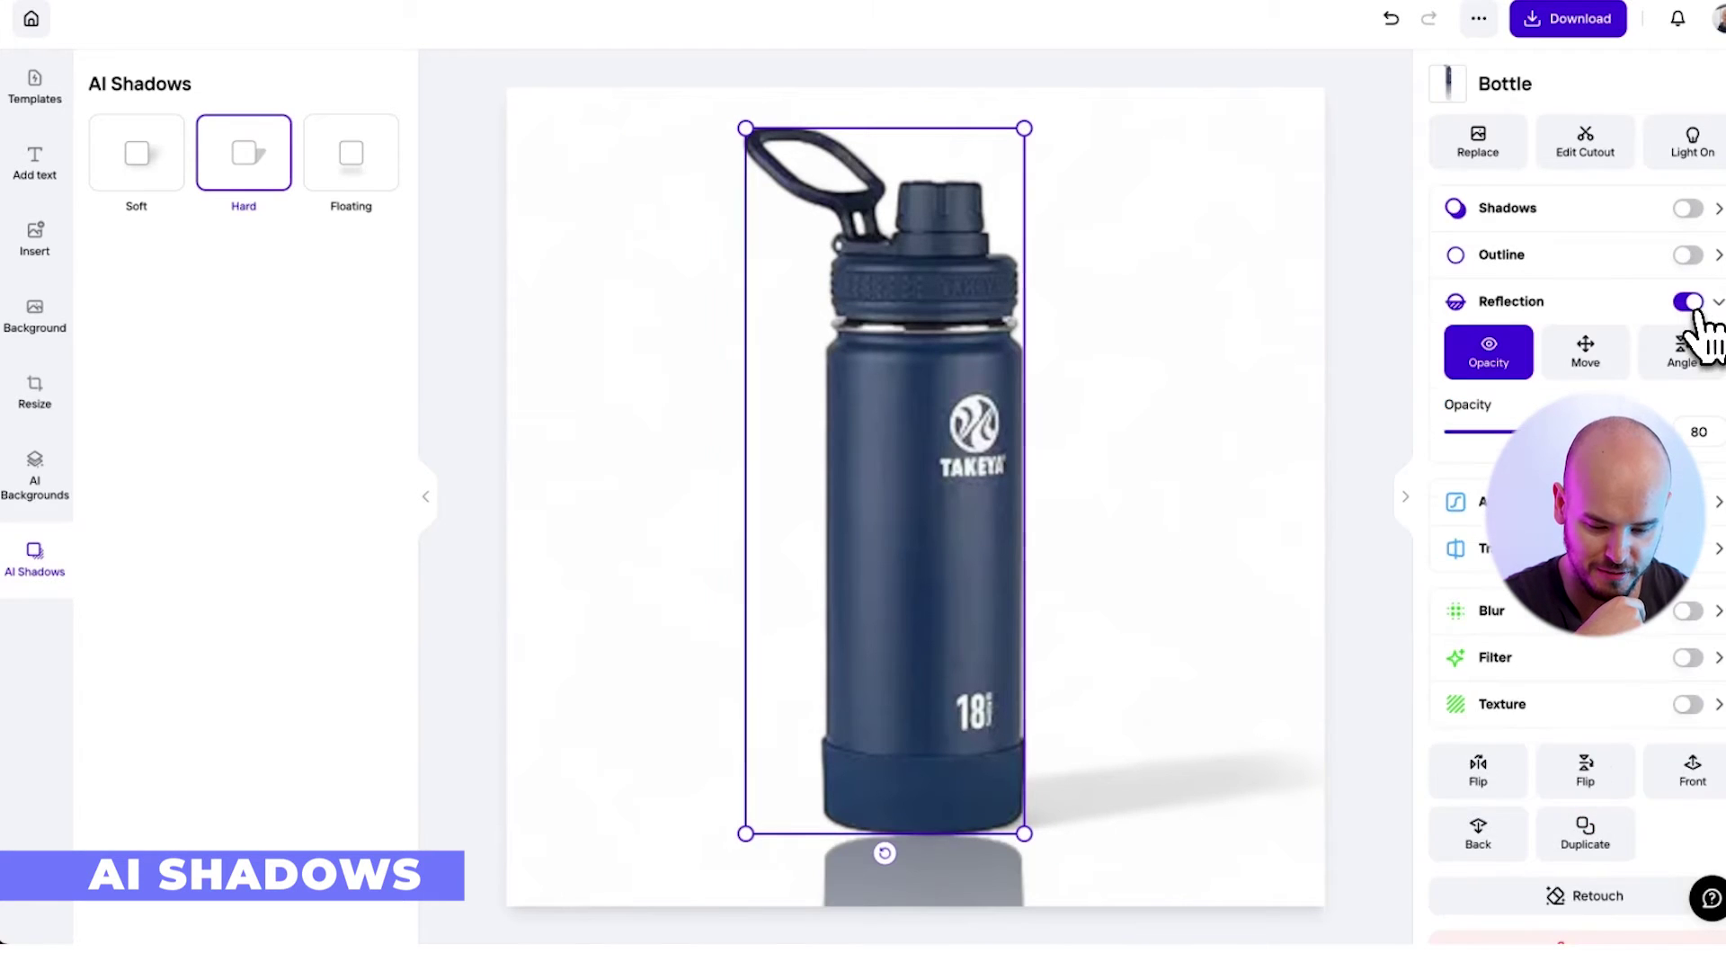
pyautogui.moveTo(1606, 431); pyautogui.dragTo(1499, 432)
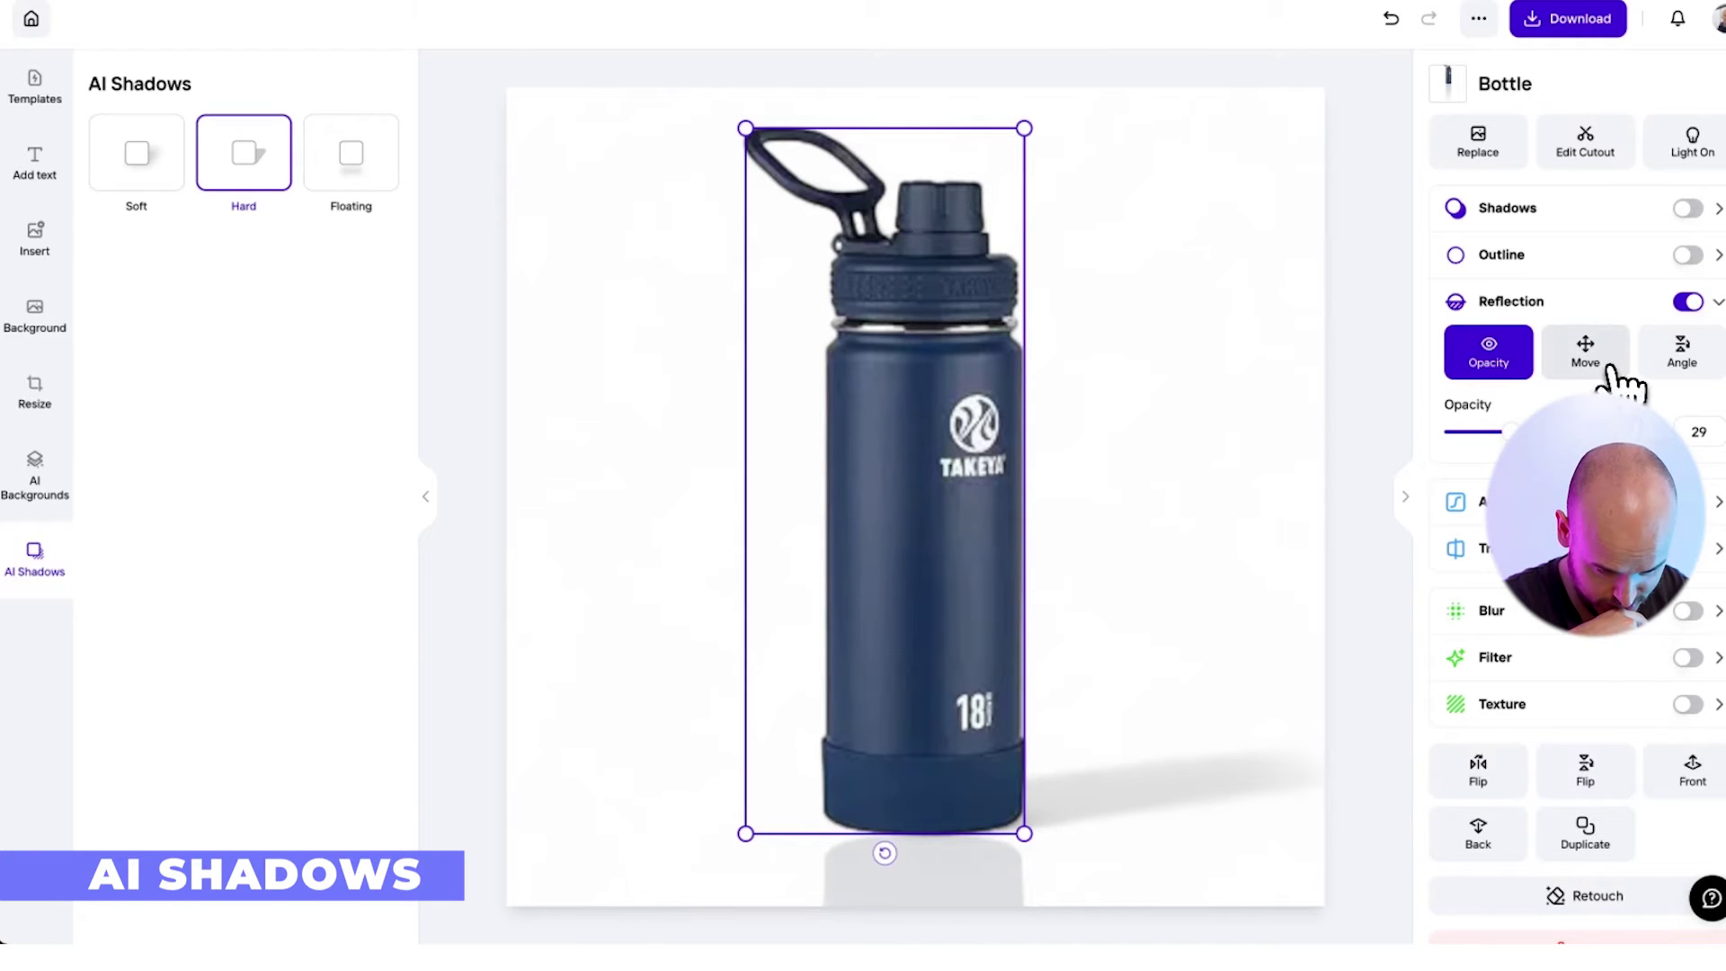
pyautogui.click(1690, 360)
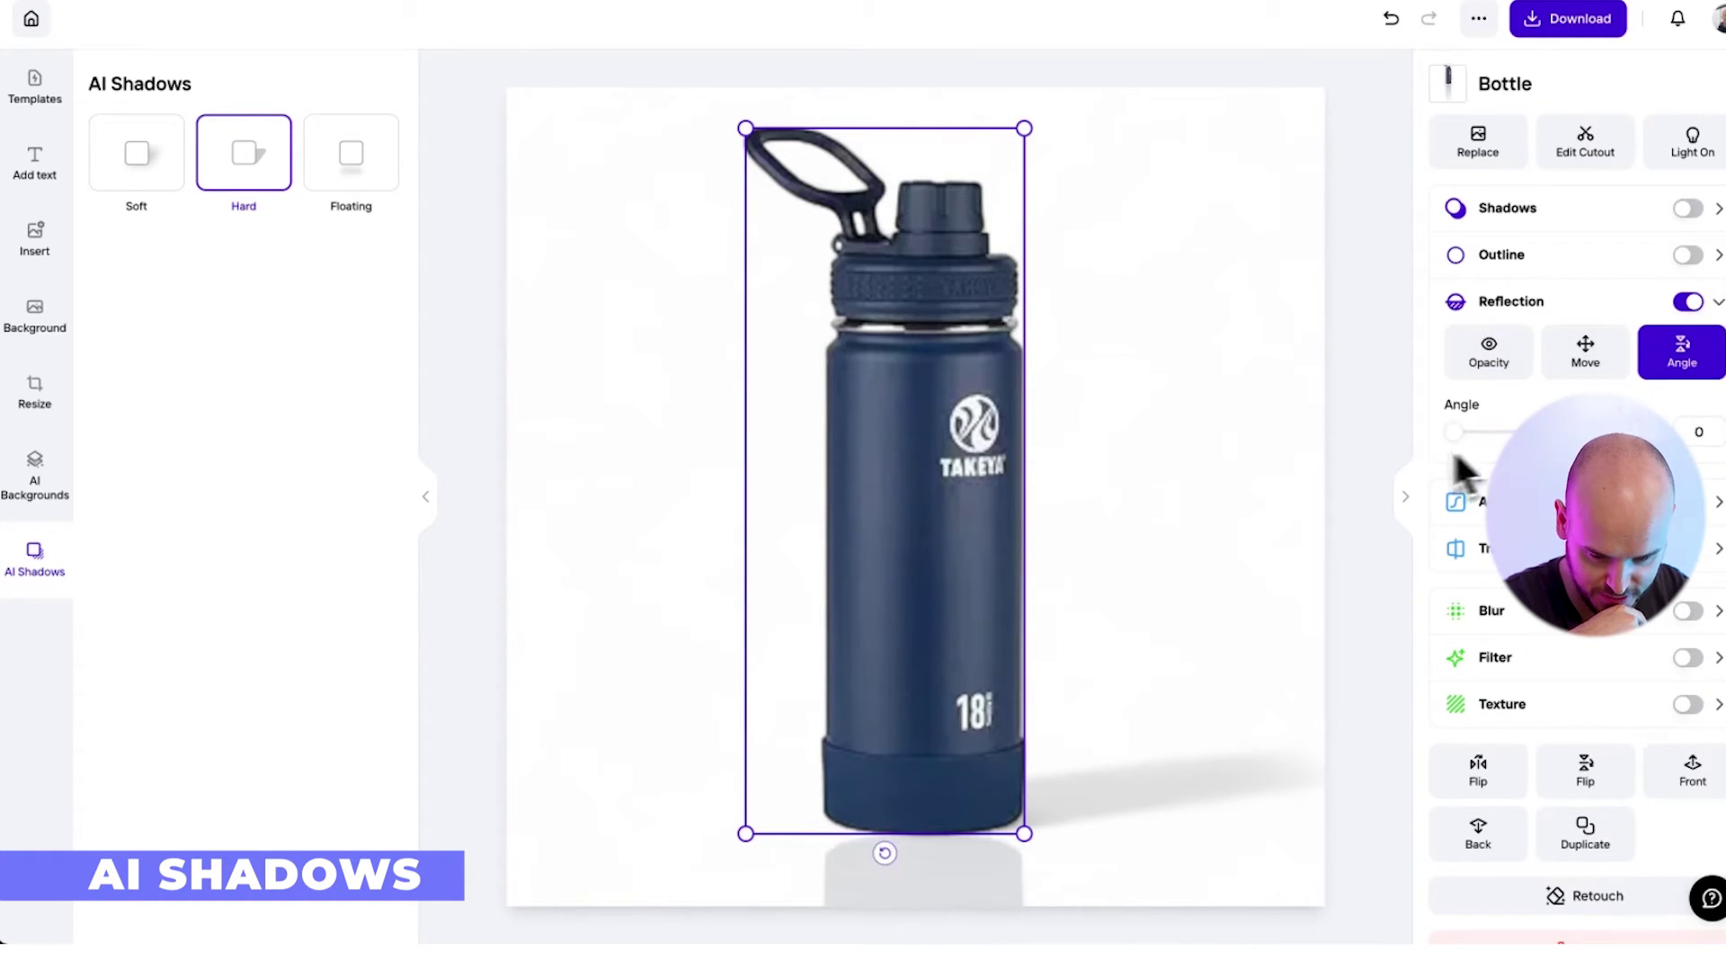
pyautogui.moveTo(1456, 455); pyautogui.dragTo(1501, 433)
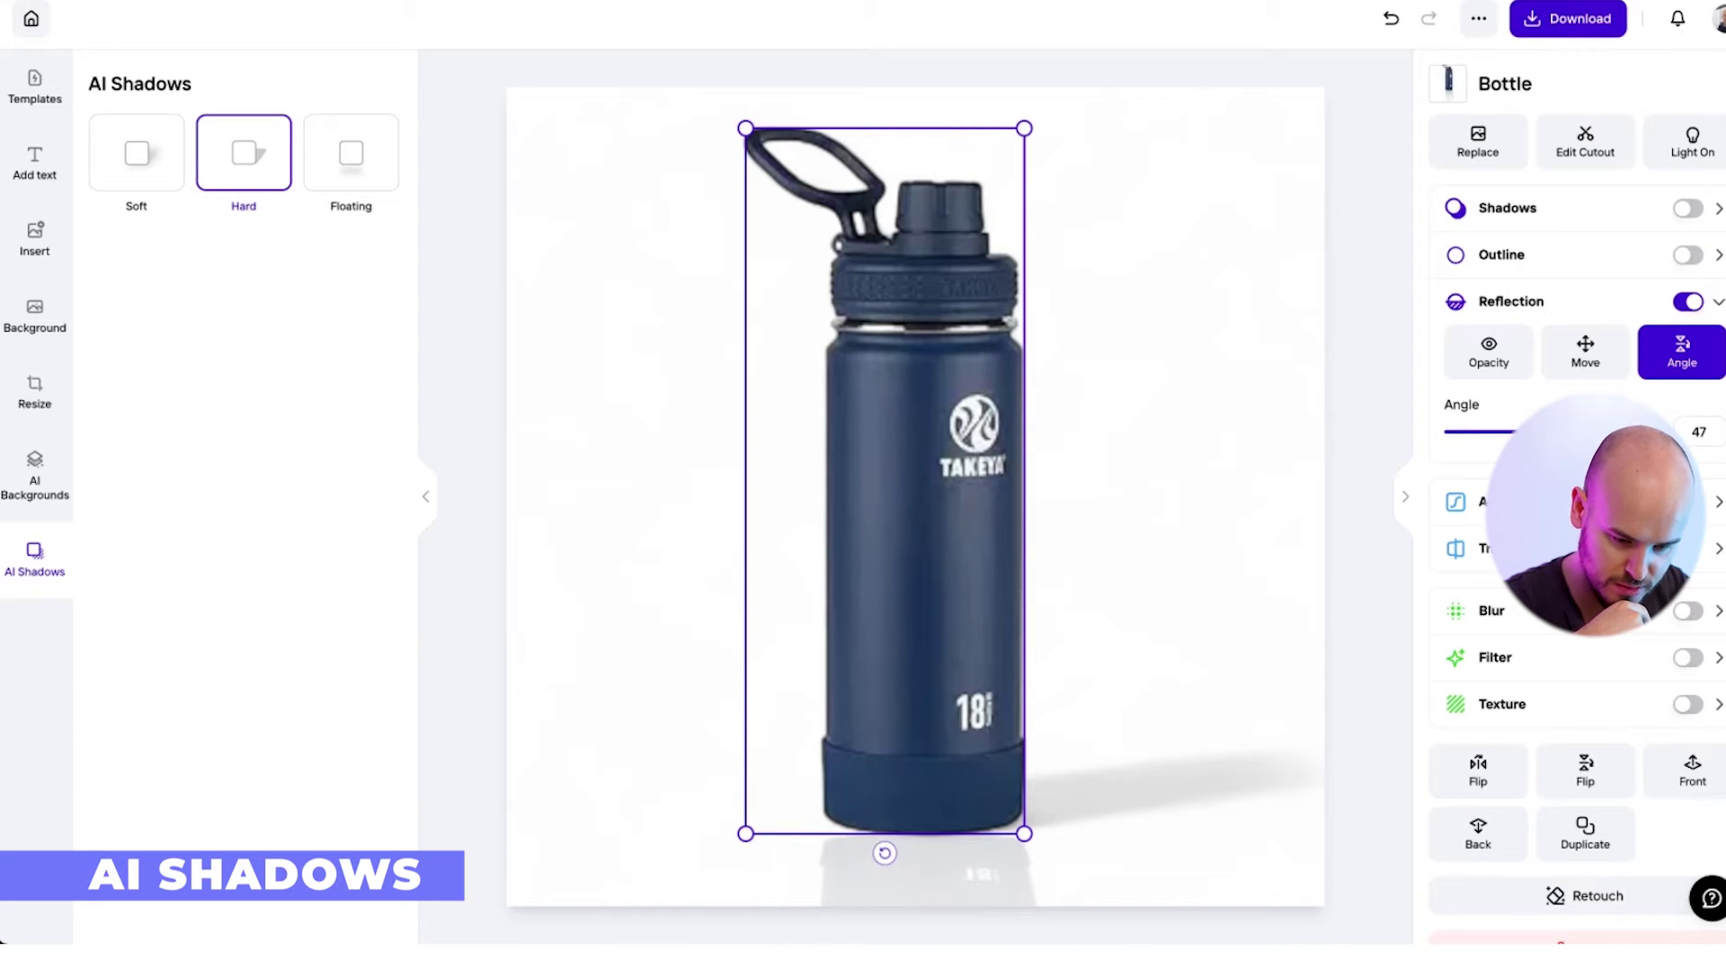
pyautogui.click(1584, 316)
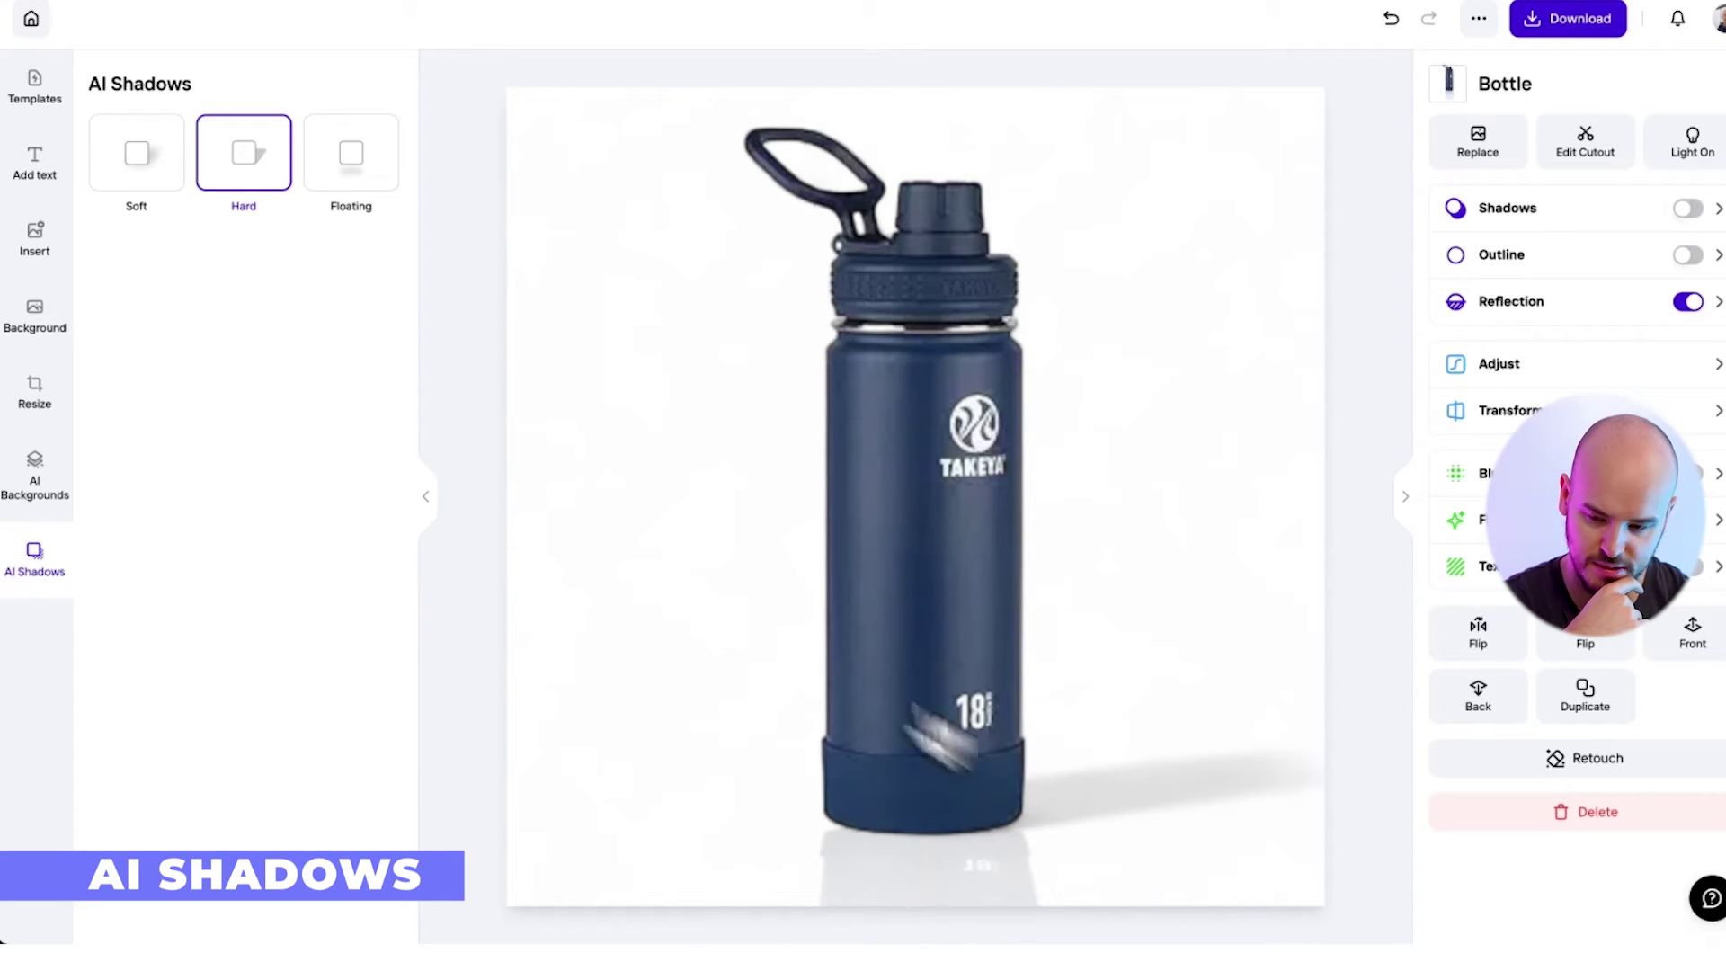
pyautogui.click(166, 157)
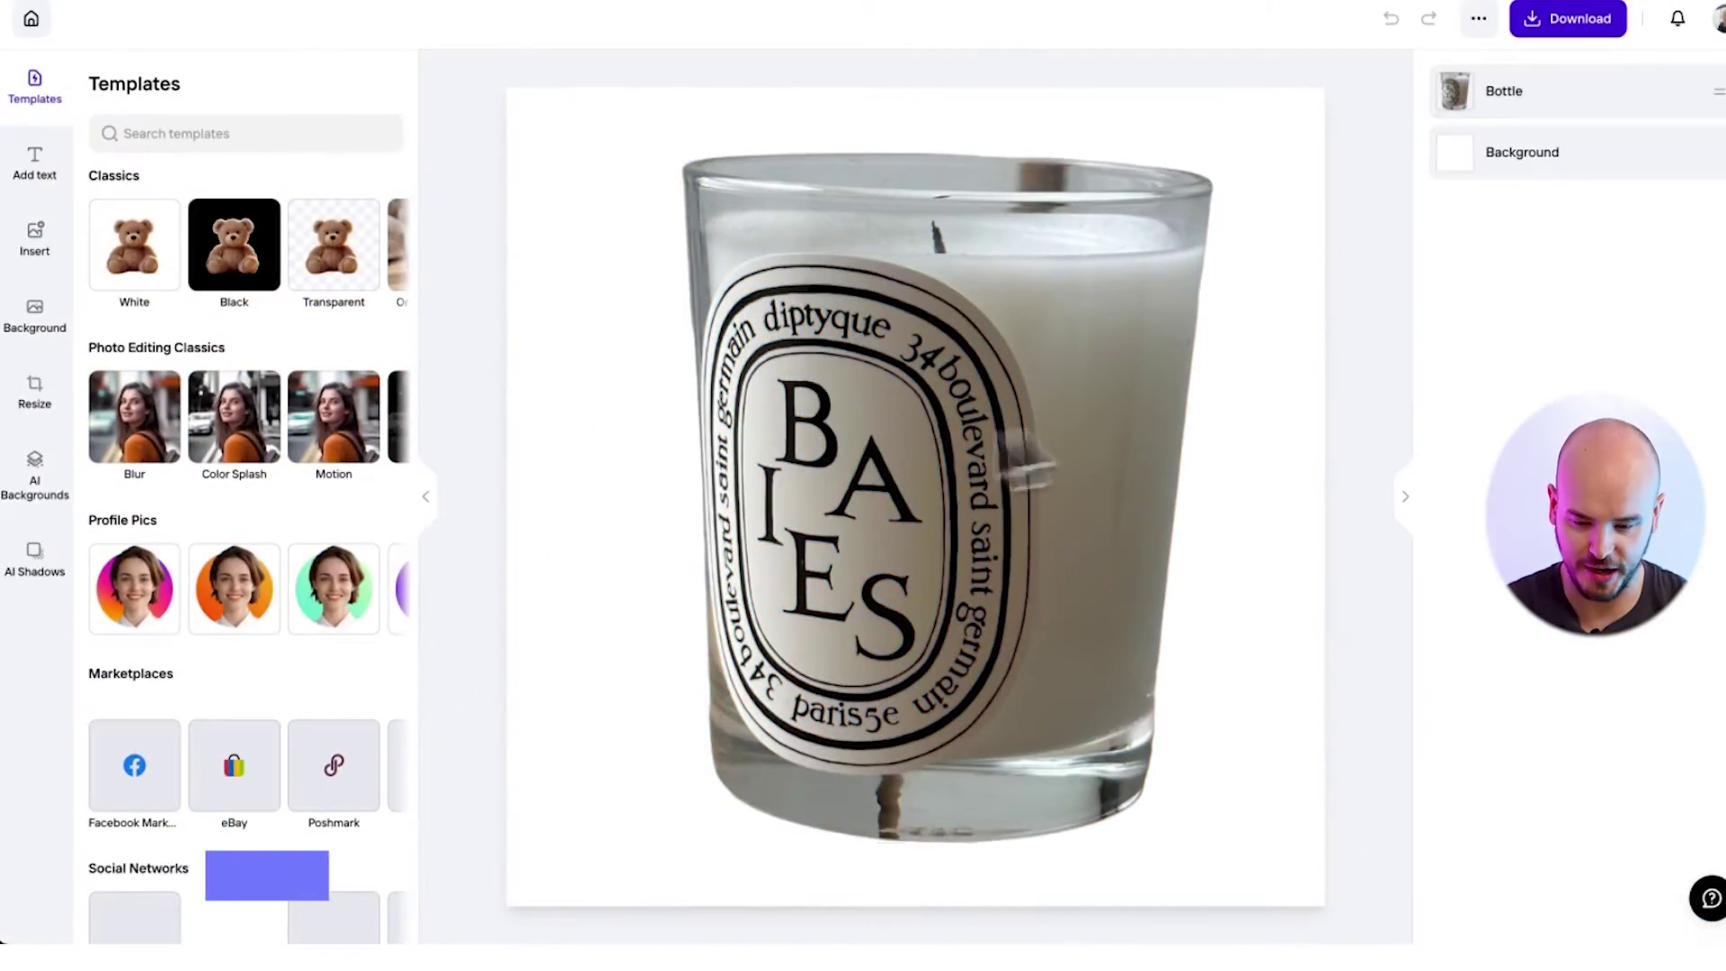
# Step: Generate four variations of the second suggested AI background and apply the first one
pyautogui.click(66, 474)
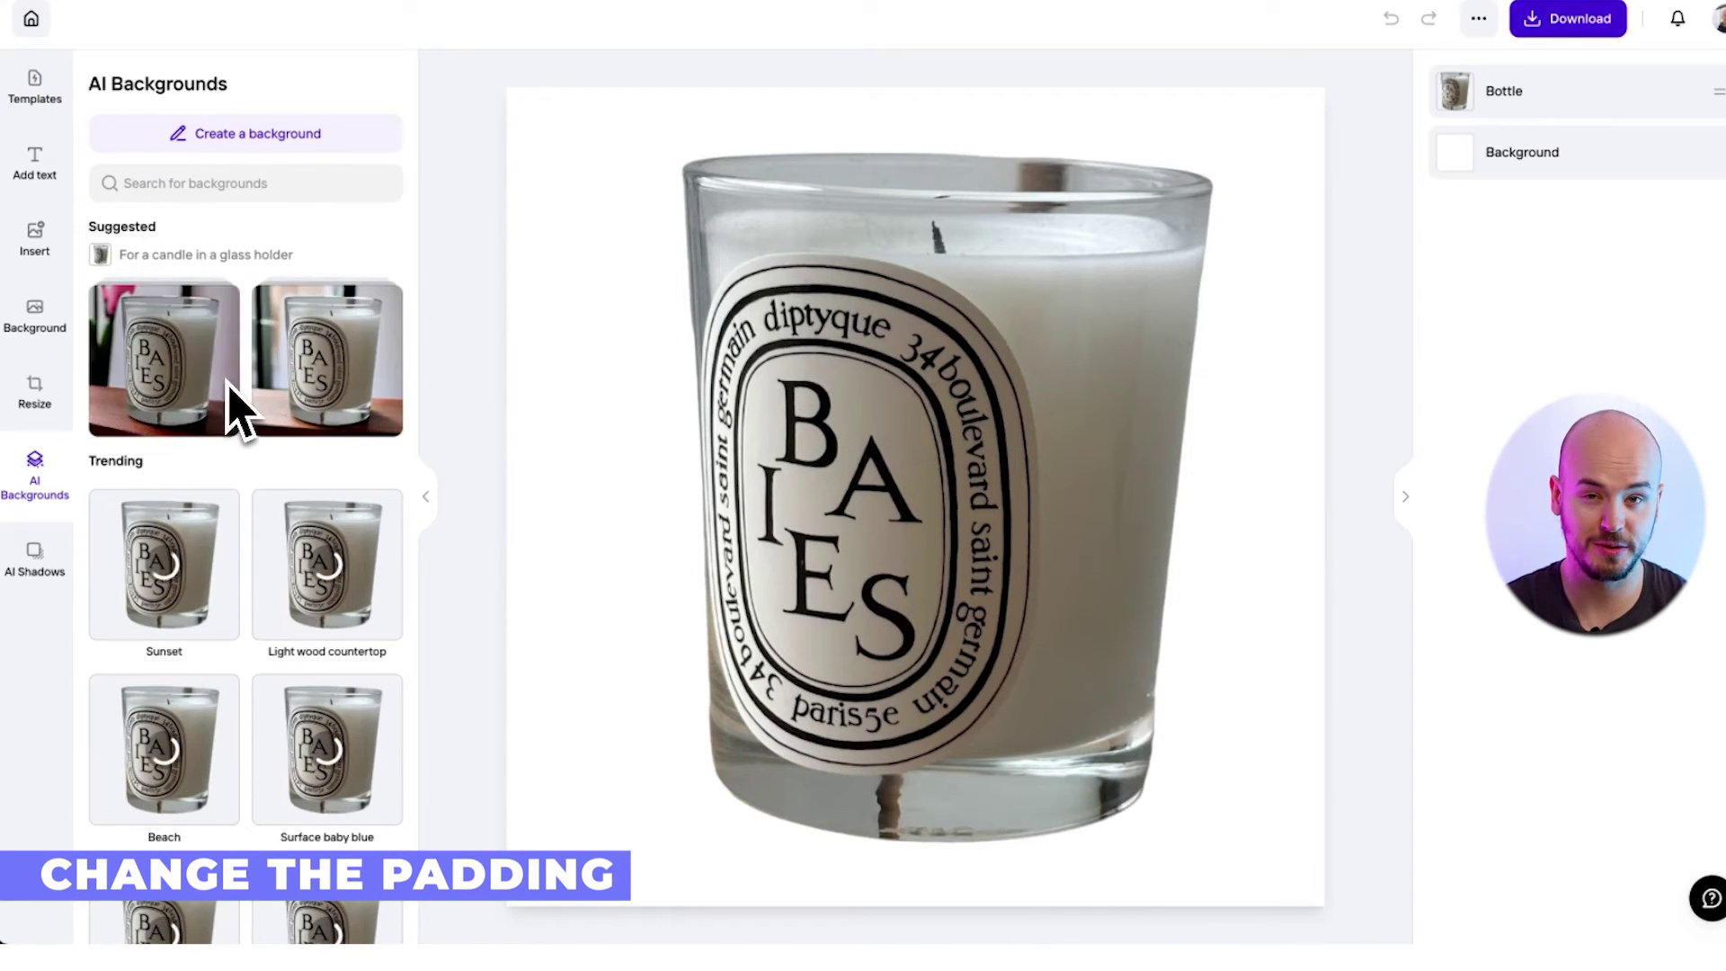
pyautogui.click(364, 384)
pyautogui.click(180, 320)
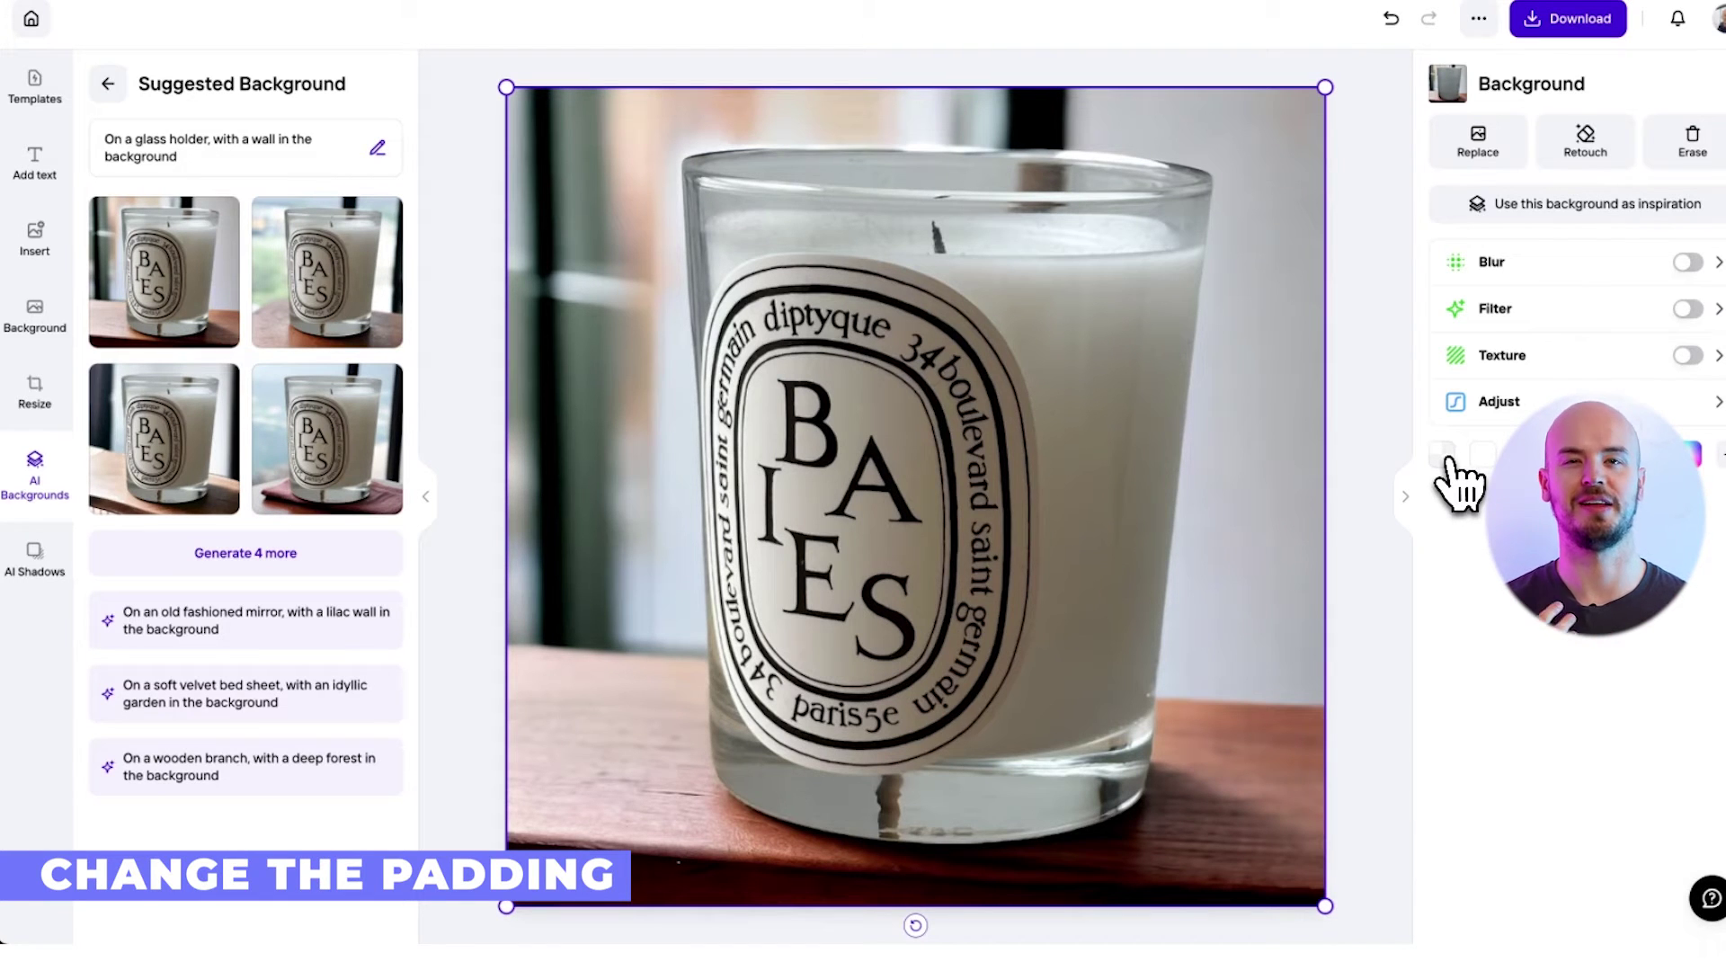
# Step: Shrink and centre the candle, then regenerate the custom backgrounds for the new layout
pyautogui.click(1131, 451)
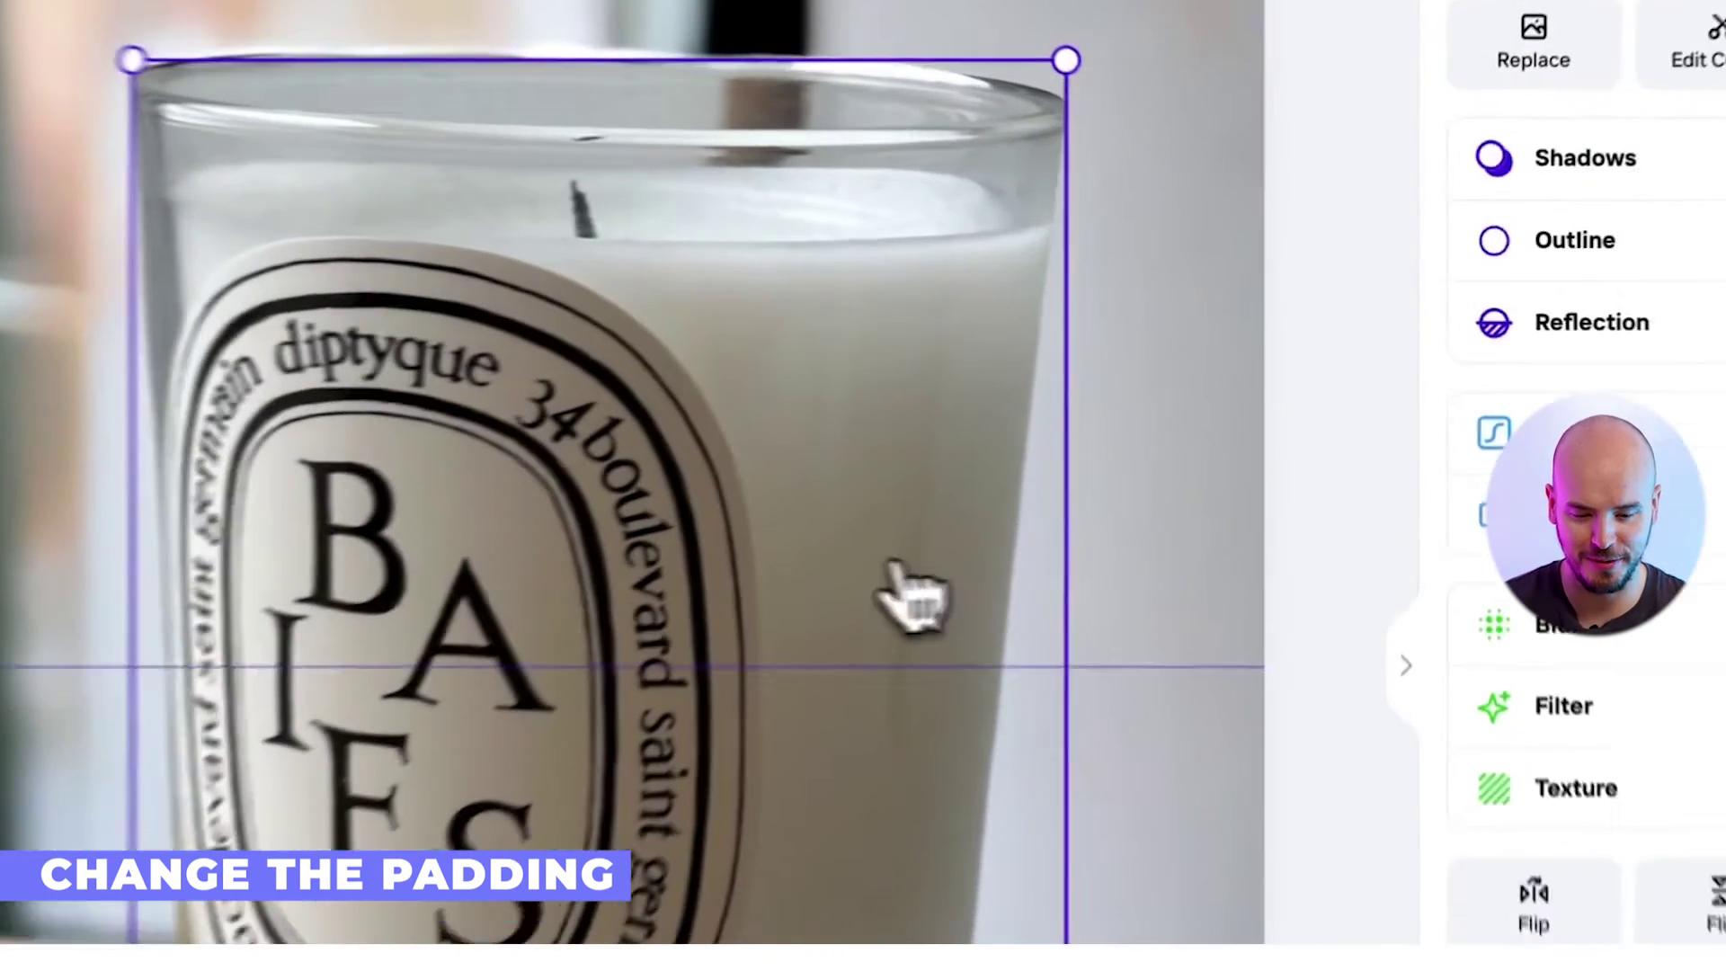
pyautogui.moveTo(1212, 152); pyautogui.dragTo(993, 377)
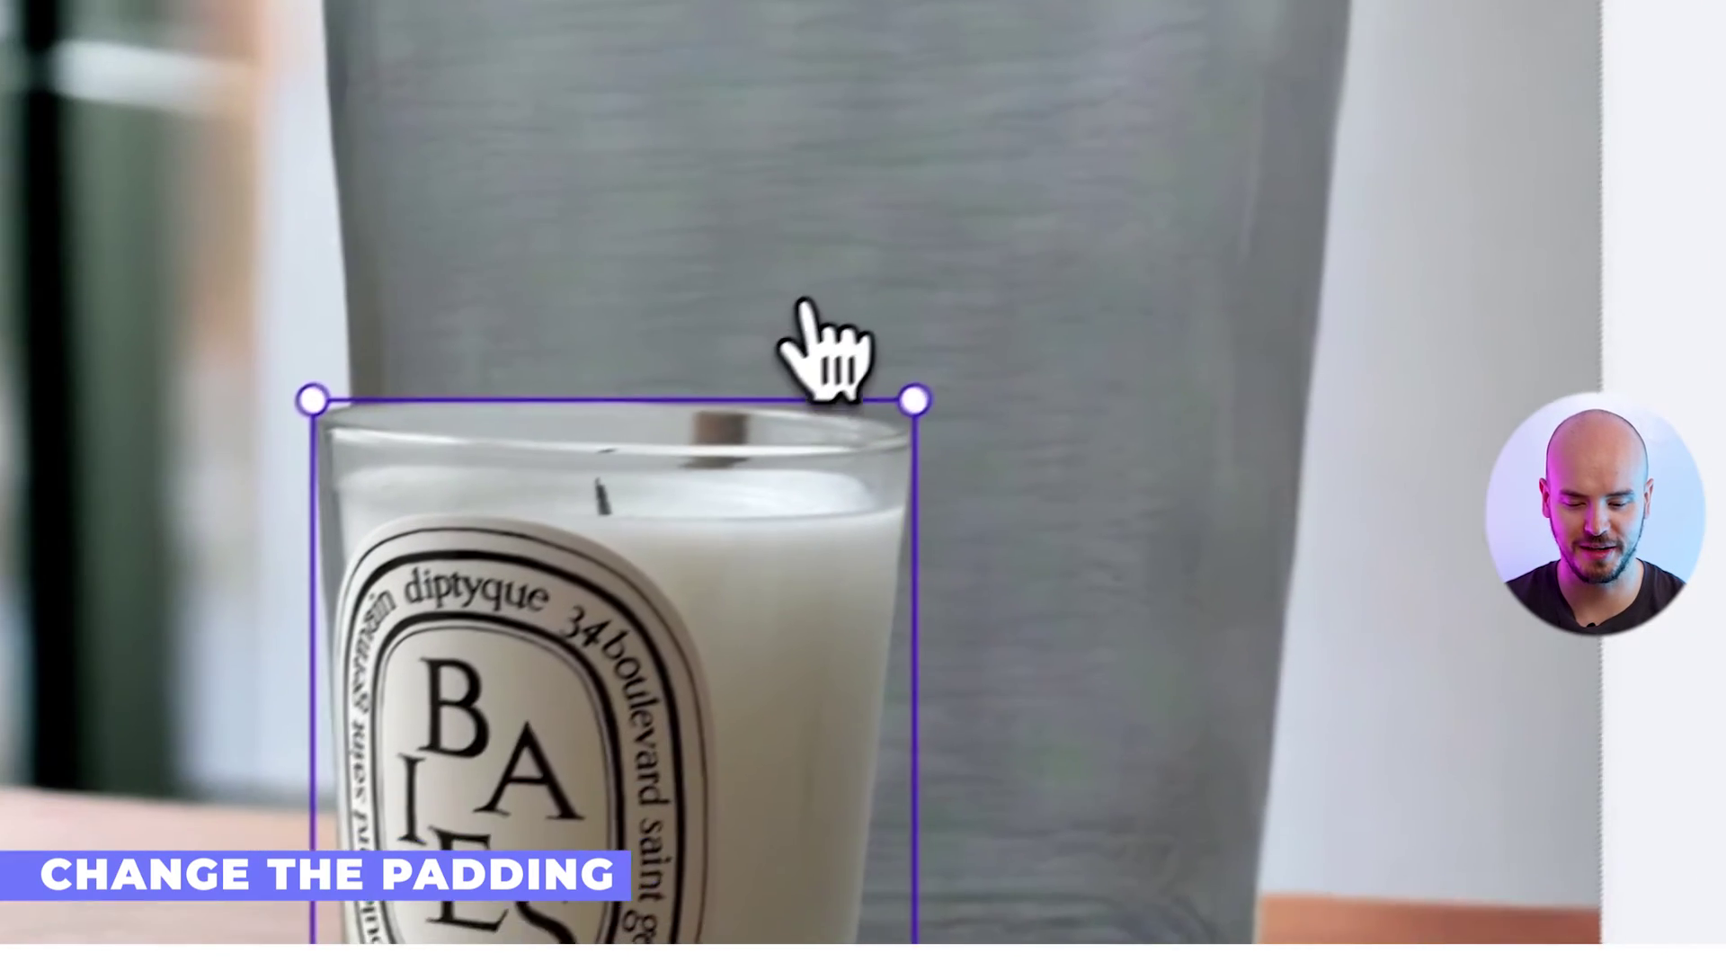
pyautogui.moveTo(820, 347); pyautogui.dragTo(904, 337)
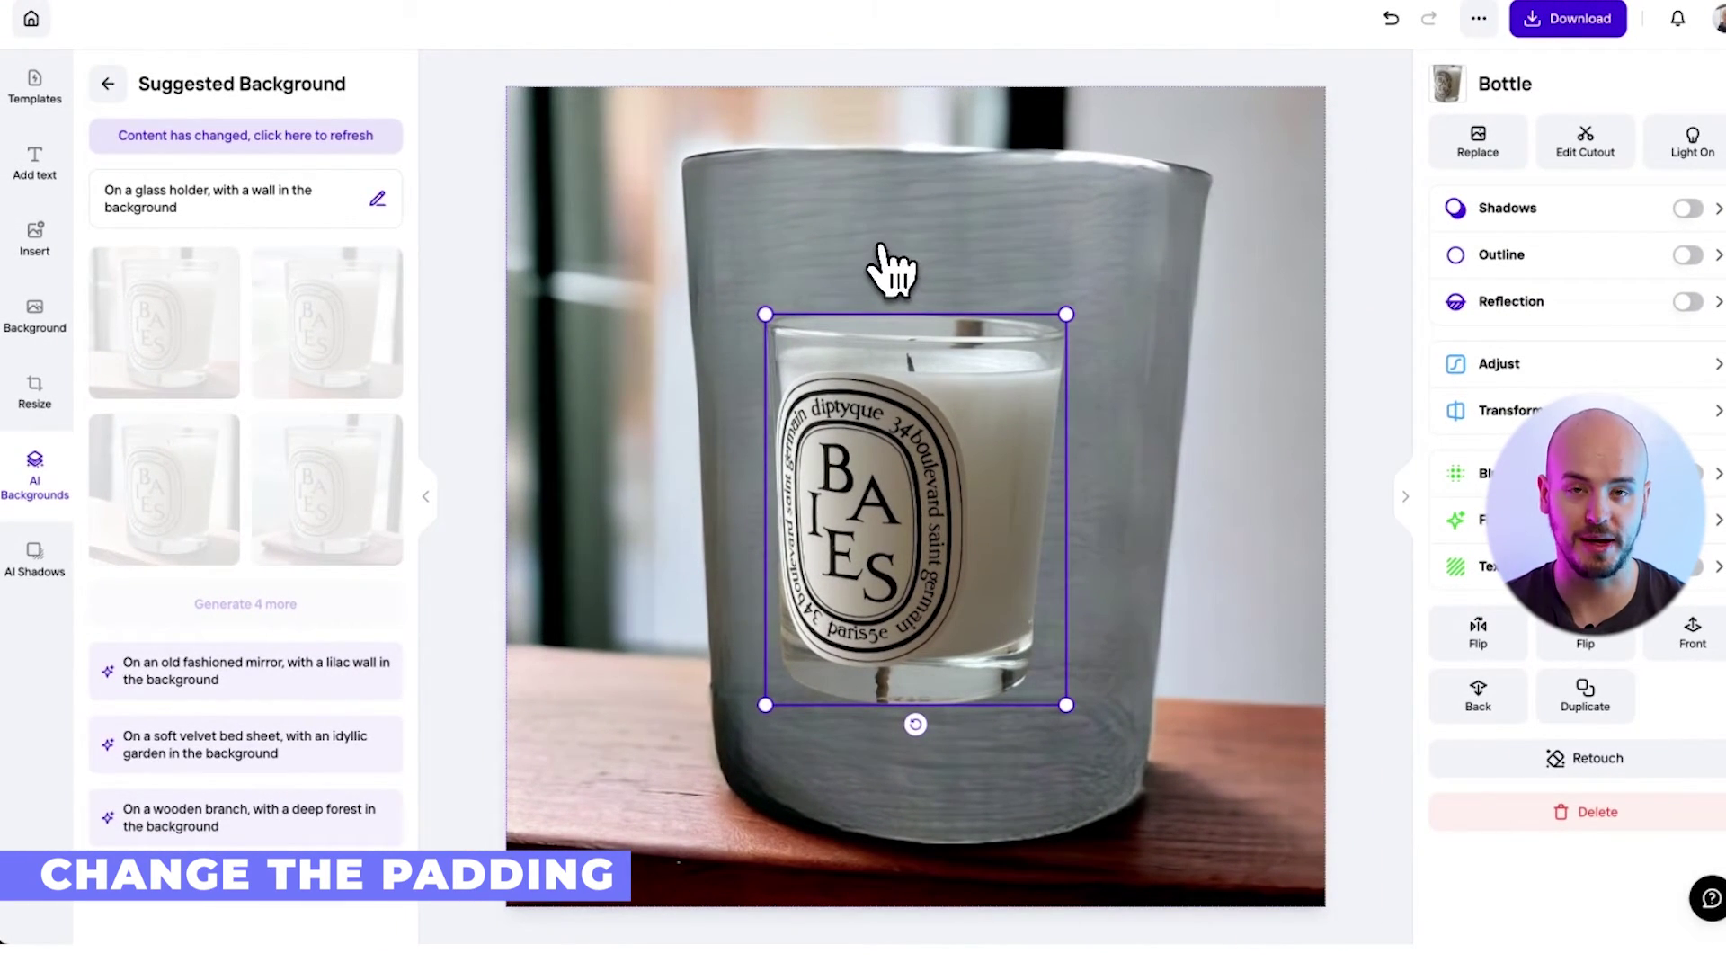
pyautogui.moveTo(944, 462)
pyautogui.mouseDown()
pyautogui.moveTo(1224, 533)
pyautogui.moveTo(908, 481)
pyautogui.moveTo(944, 462)
pyautogui.mouseUp()
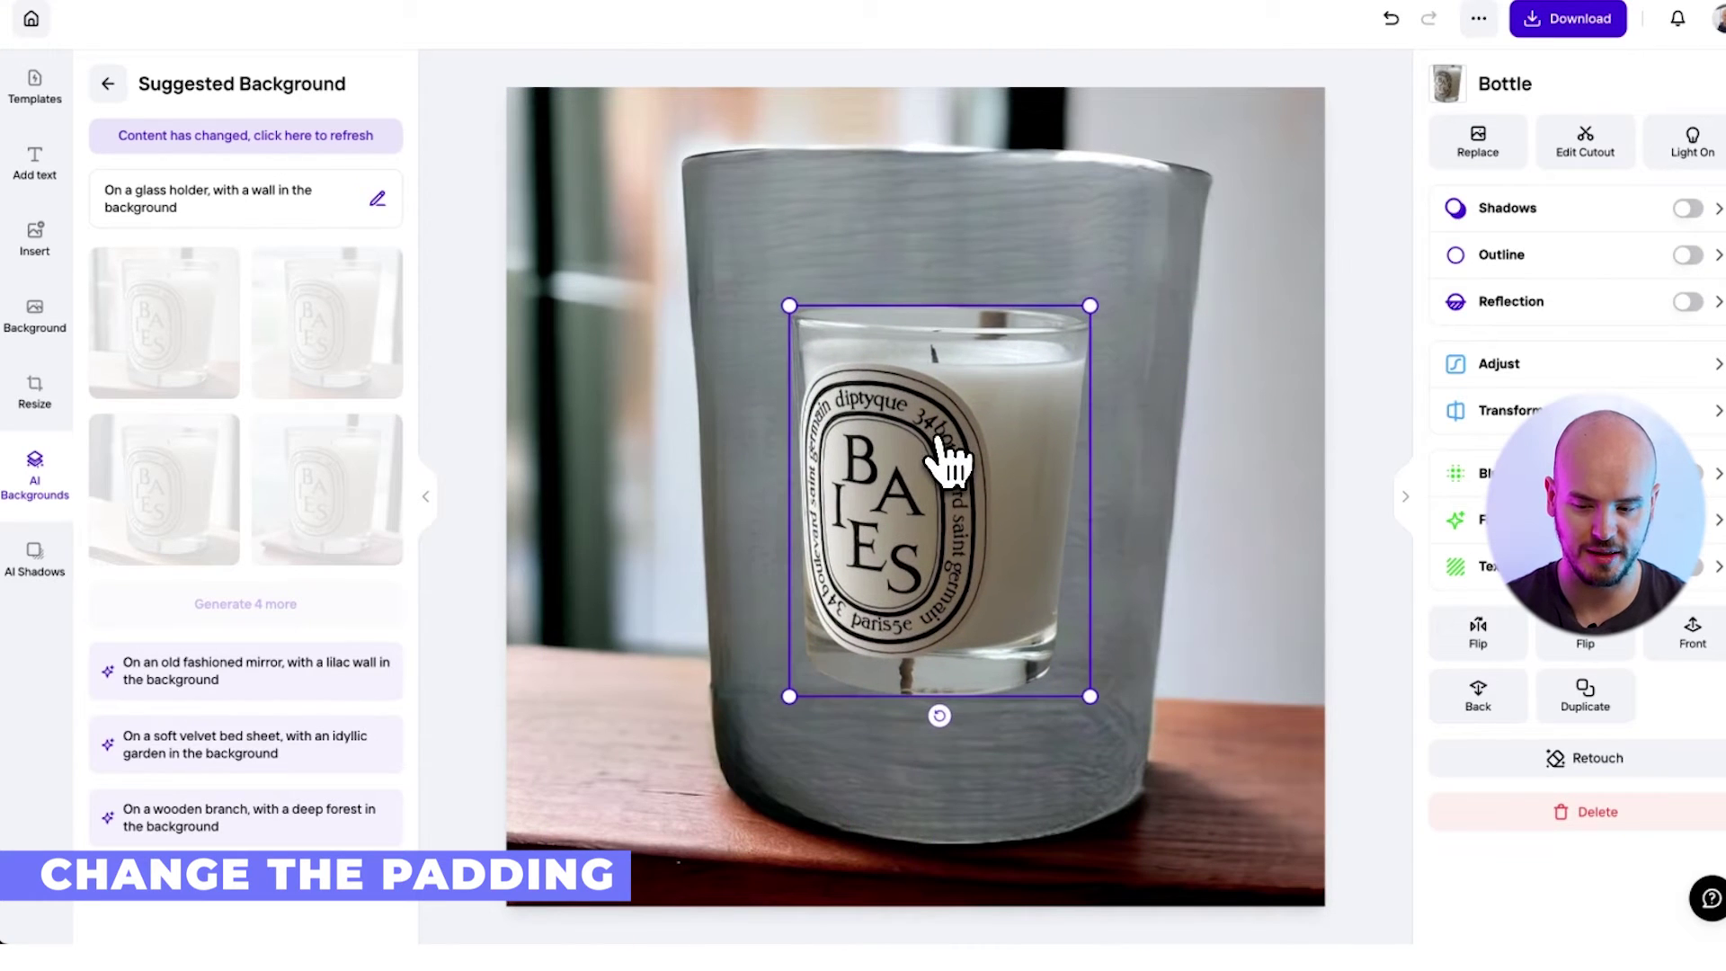
pyautogui.click(297, 142)
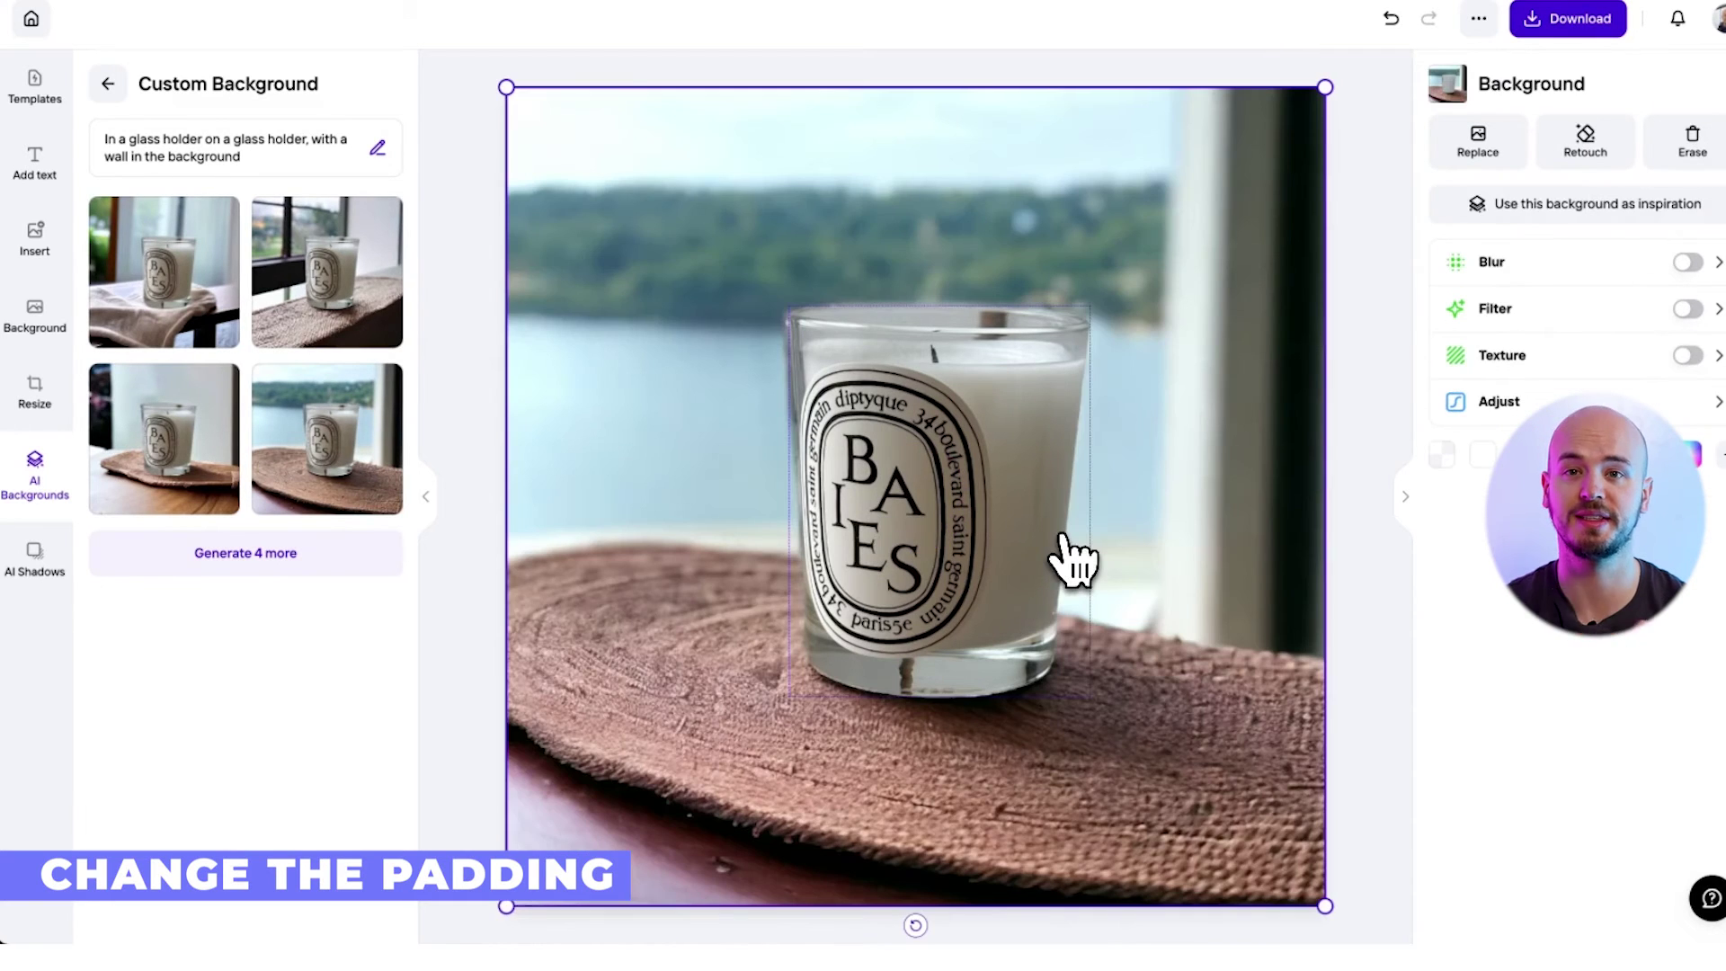
# Step: Generate four more AI background variations for the candle and apply a new one
pyautogui.click(1070, 549)
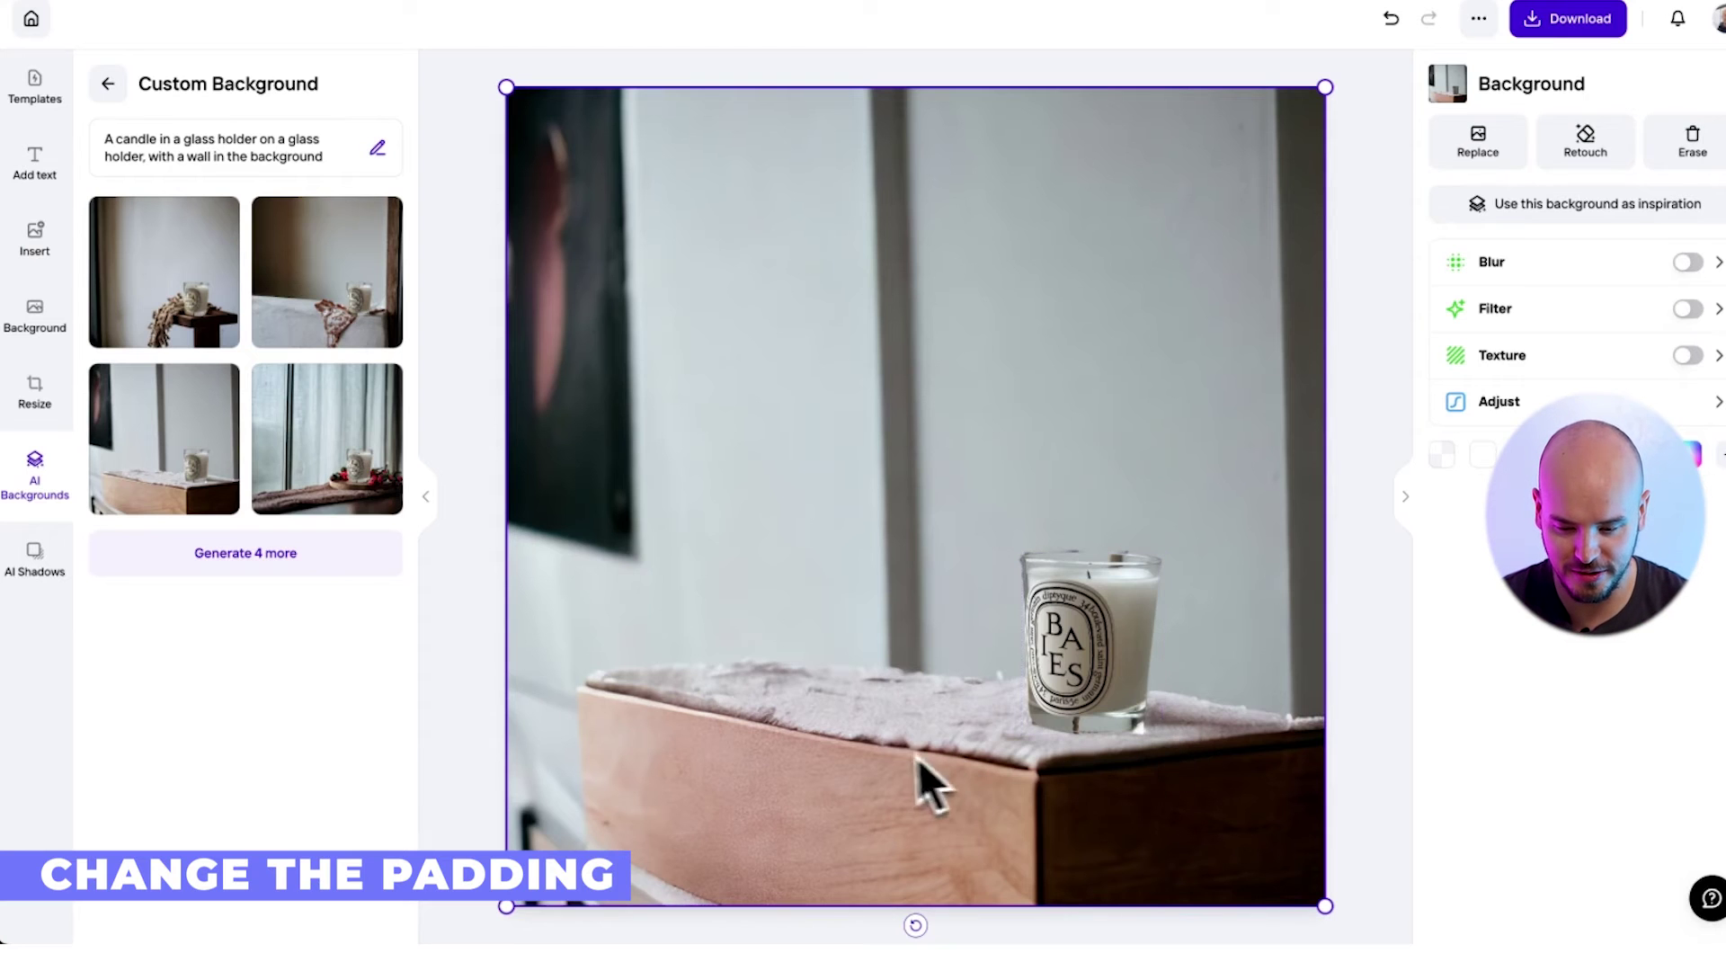
pyautogui.click(310, 555)
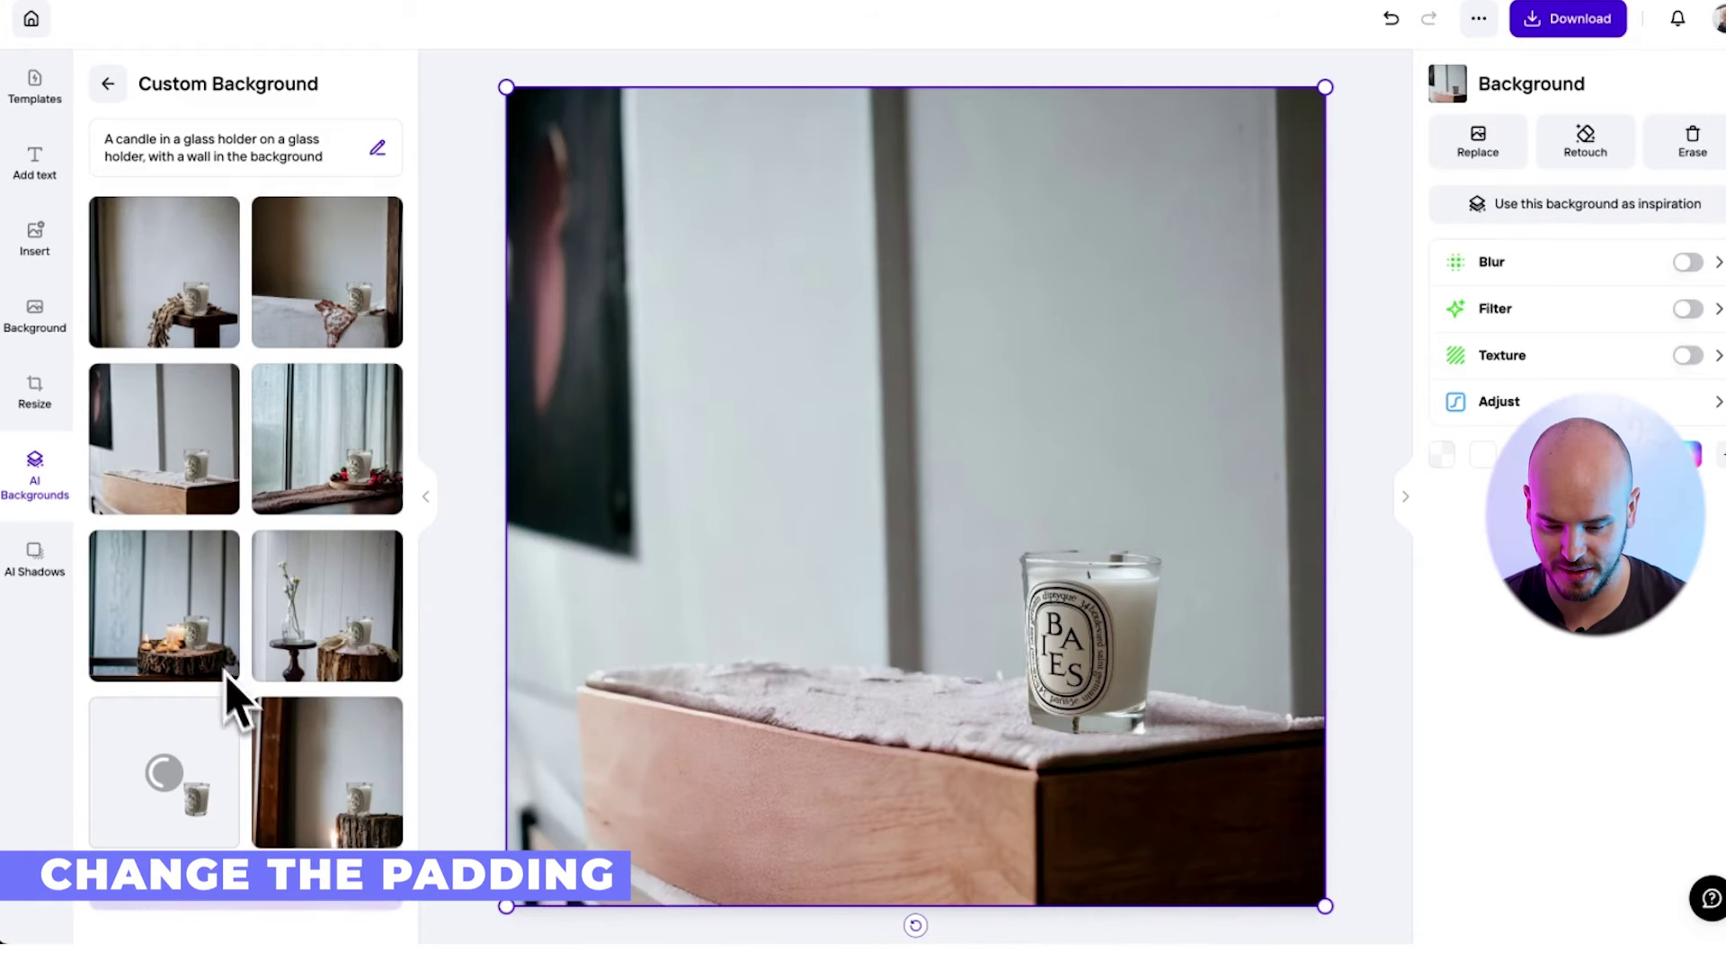
pyautogui.click(265, 719)
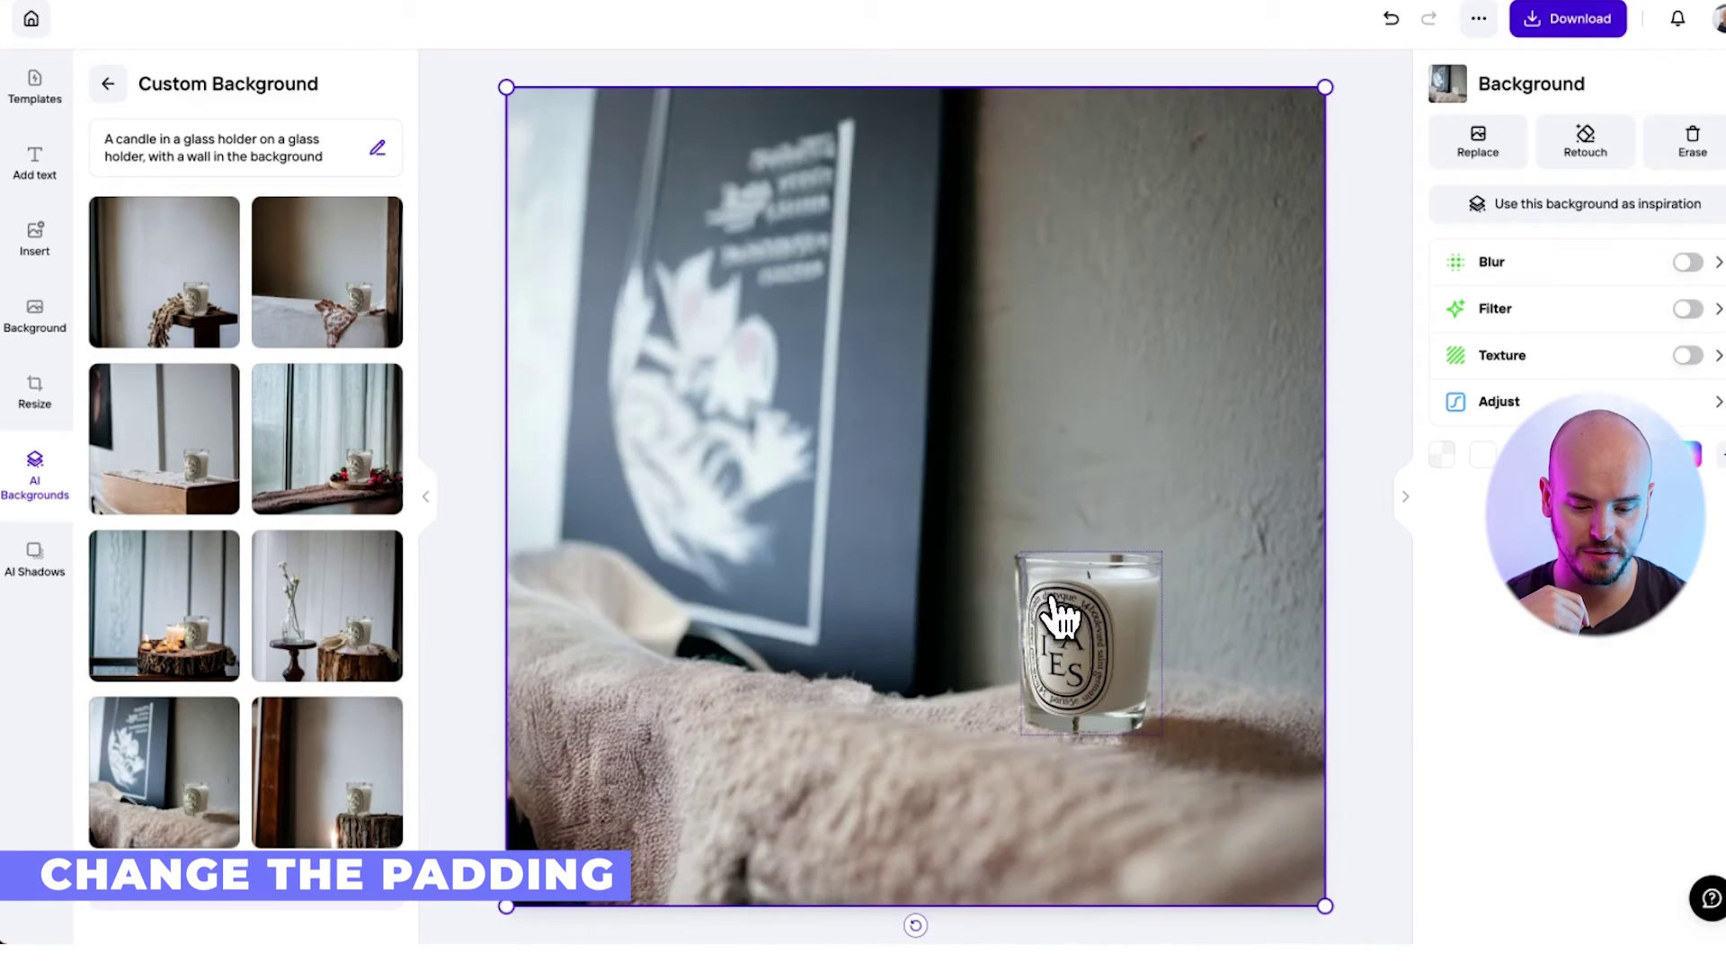
# Step: Enlarge the candle and move it onto the blanket at right
pyautogui.click(1061, 617)
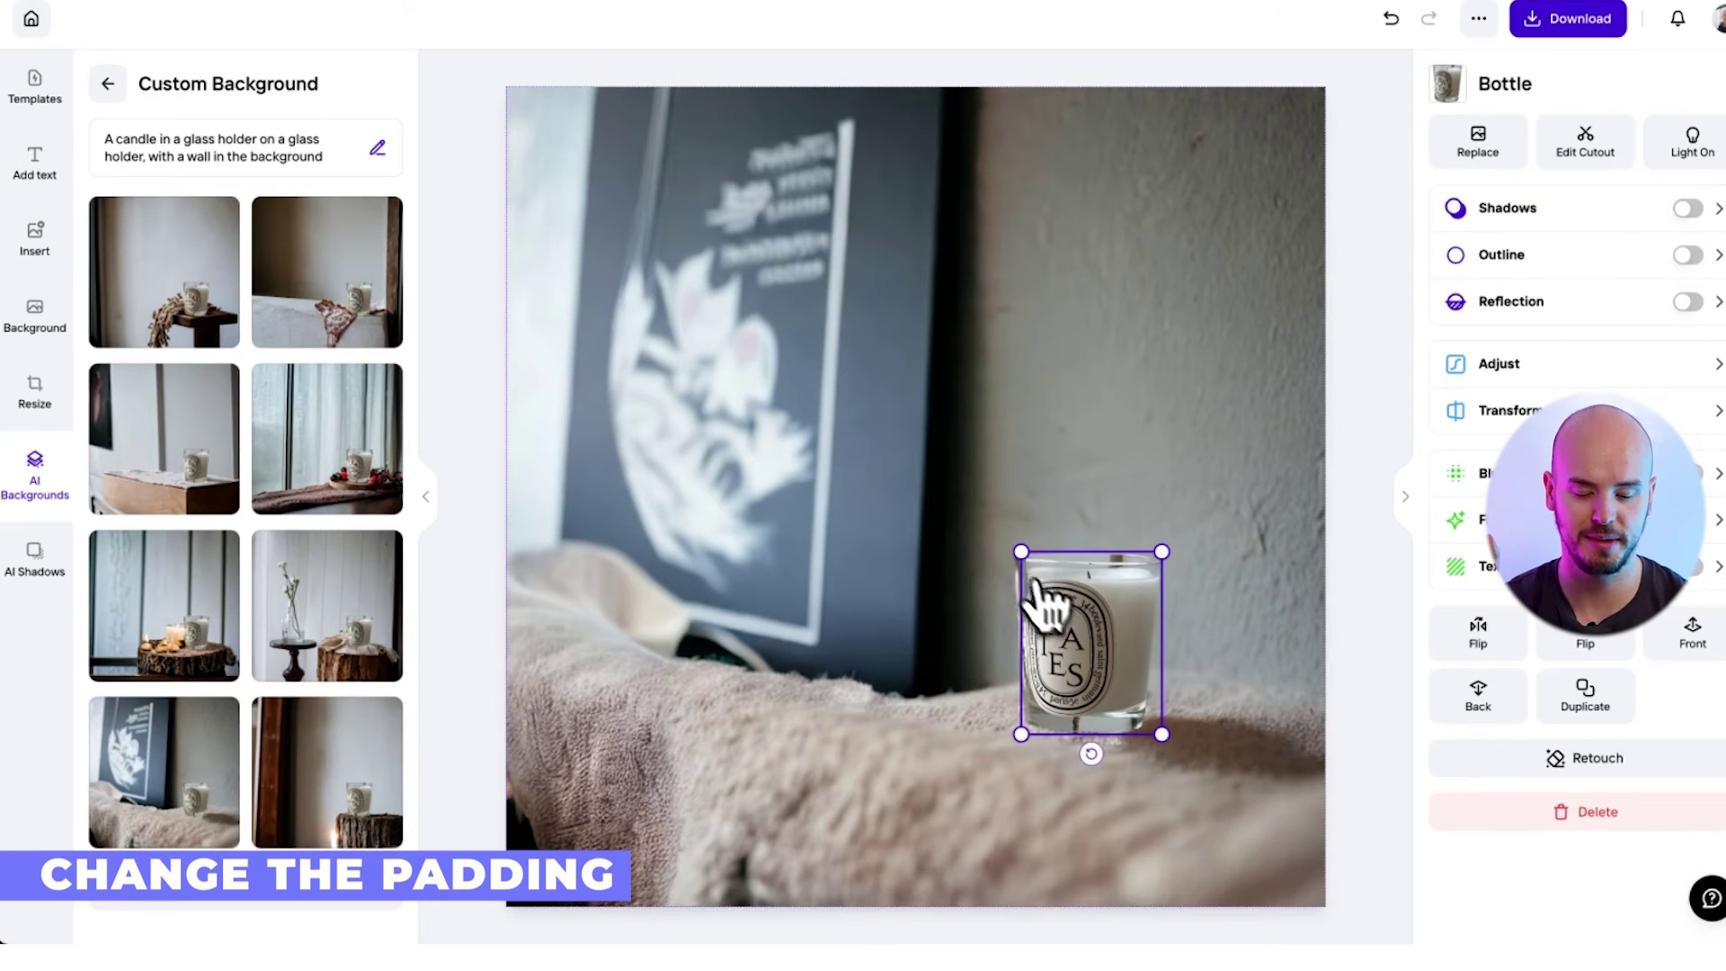
pyautogui.moveTo(1022, 550); pyautogui.dragTo(908, 489)
pyautogui.moveTo(1091, 597); pyautogui.dragTo(1128, 608)
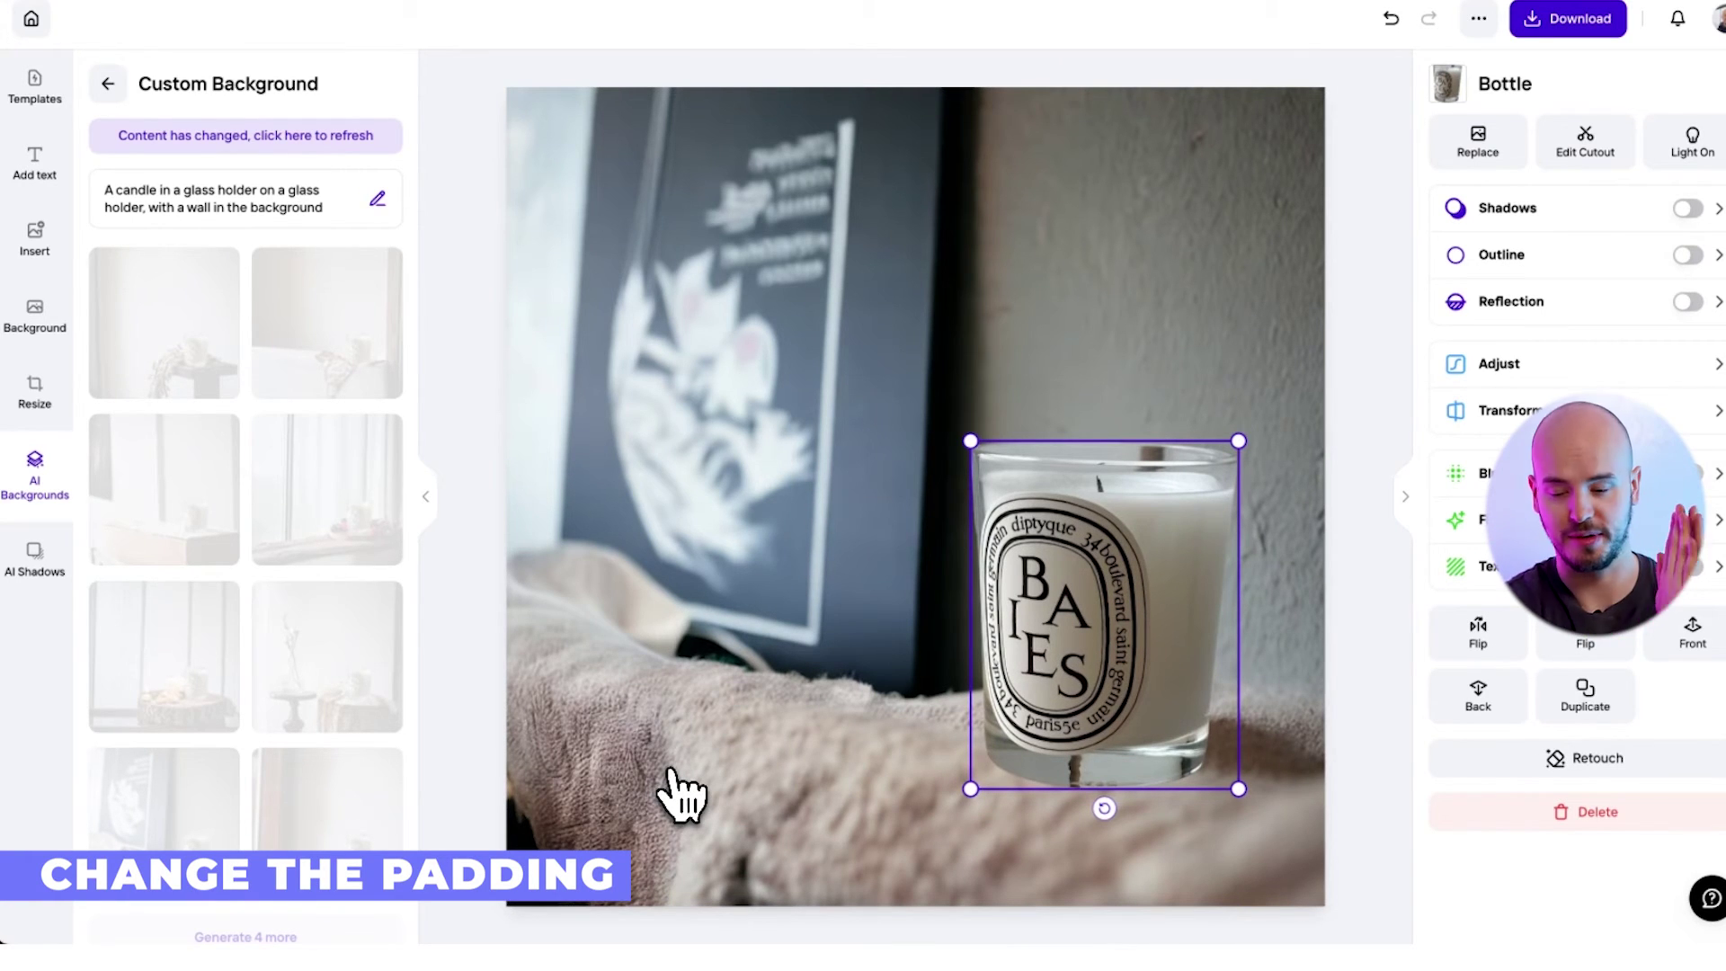
# Step: Resize the canvas to Youtube Cover 1280×720 and refit the candle's size and position
pyautogui.click(54, 389)
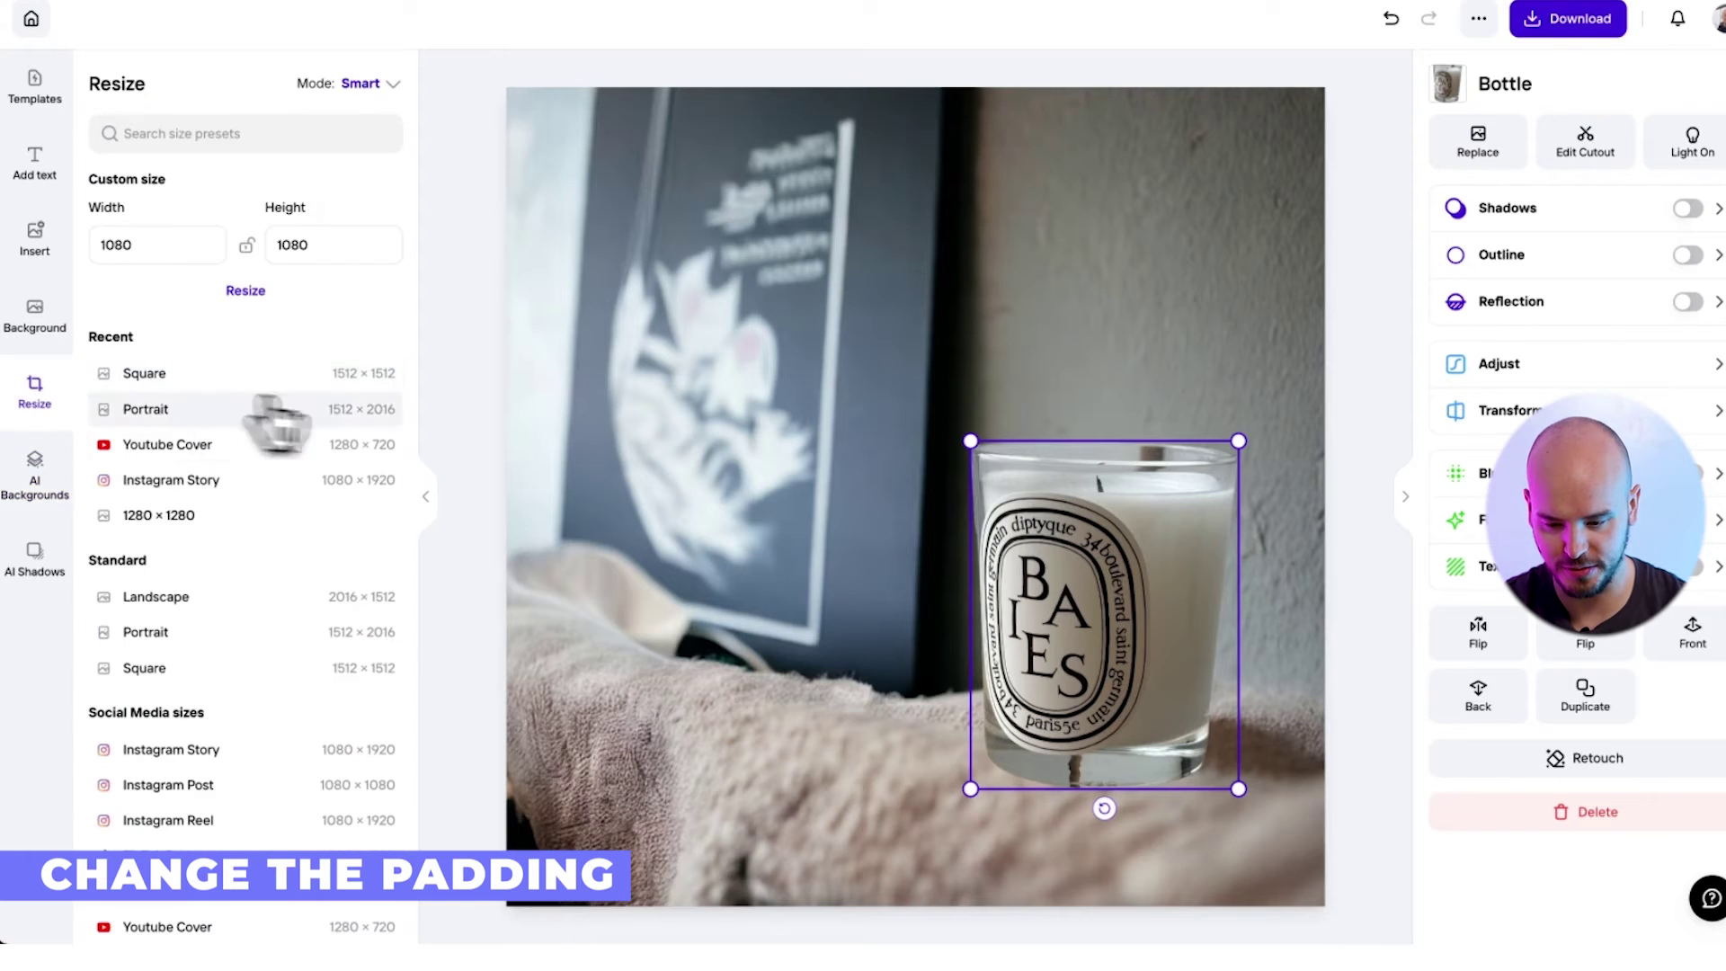
pyautogui.click(256, 445)
pyautogui.moveTo(977, 378); pyautogui.dragTo(1152, 601)
pyautogui.moveTo(1231, 675); pyautogui.dragTo(1159, 499)
pyautogui.moveTo(1202, 586)
pyautogui.mouseDown()
pyautogui.moveTo(1215, 611)
pyautogui.moveTo(1213, 570)
pyautogui.mouseUp()
# Step: Apply the third Beach AI background behind the candle
pyautogui.click(35, 468)
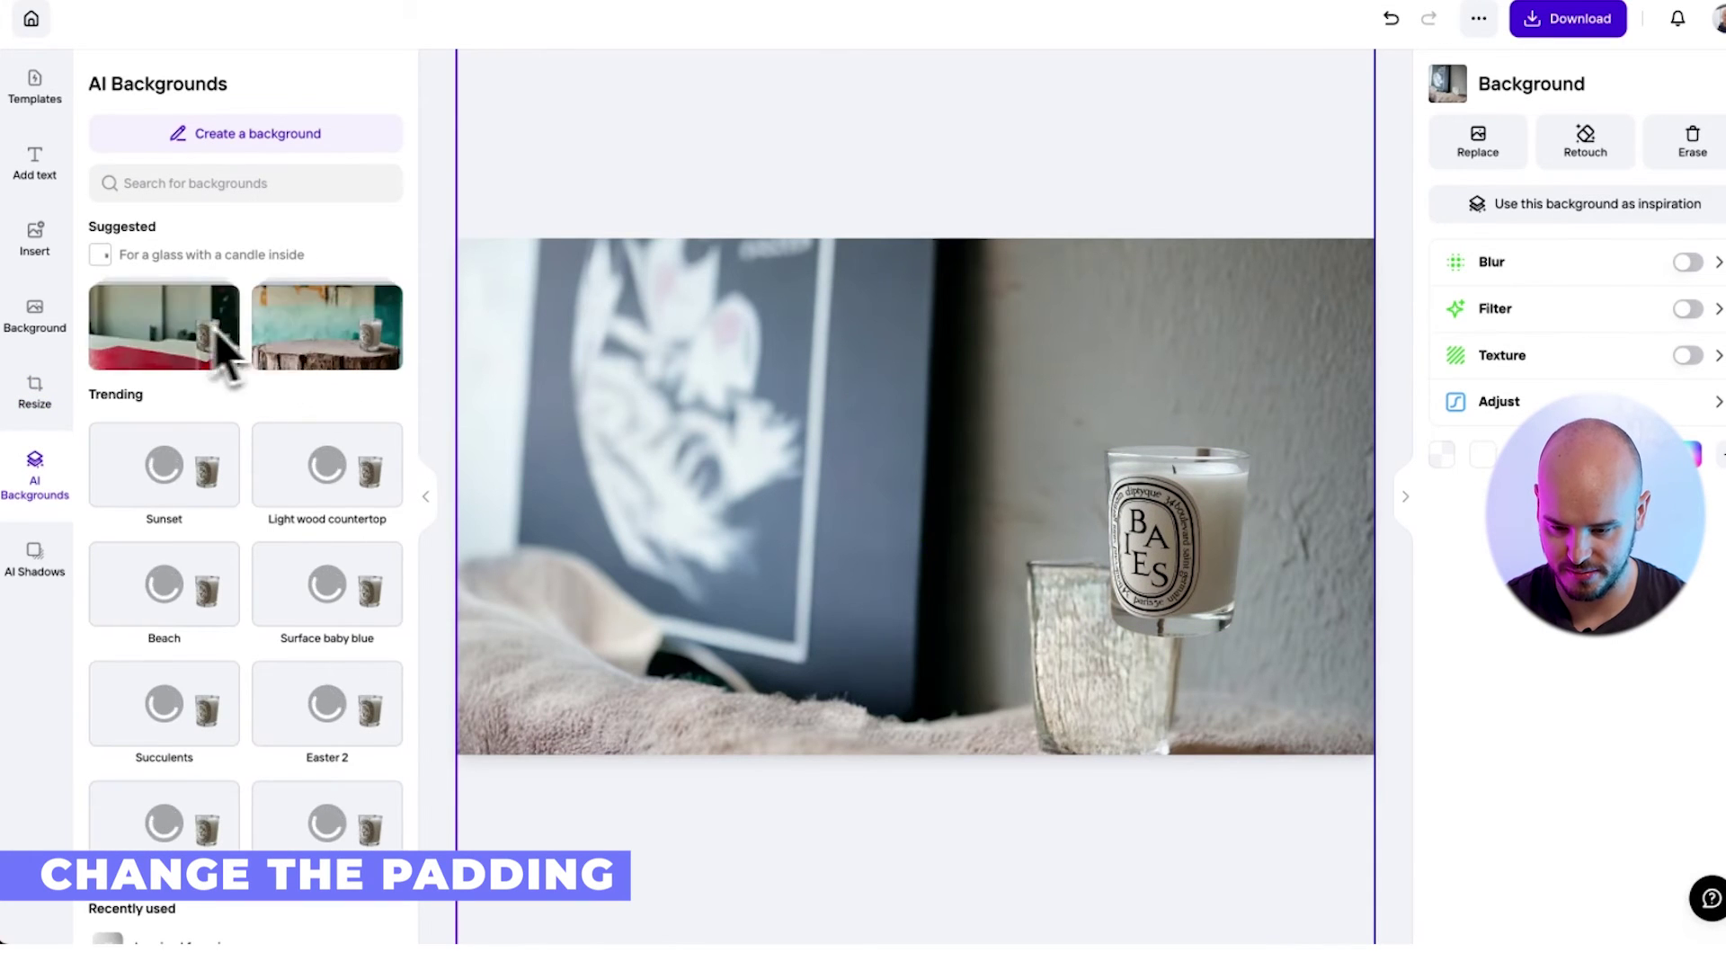
pyautogui.click(219, 346)
pyautogui.click(108, 84)
pyautogui.click(164, 580)
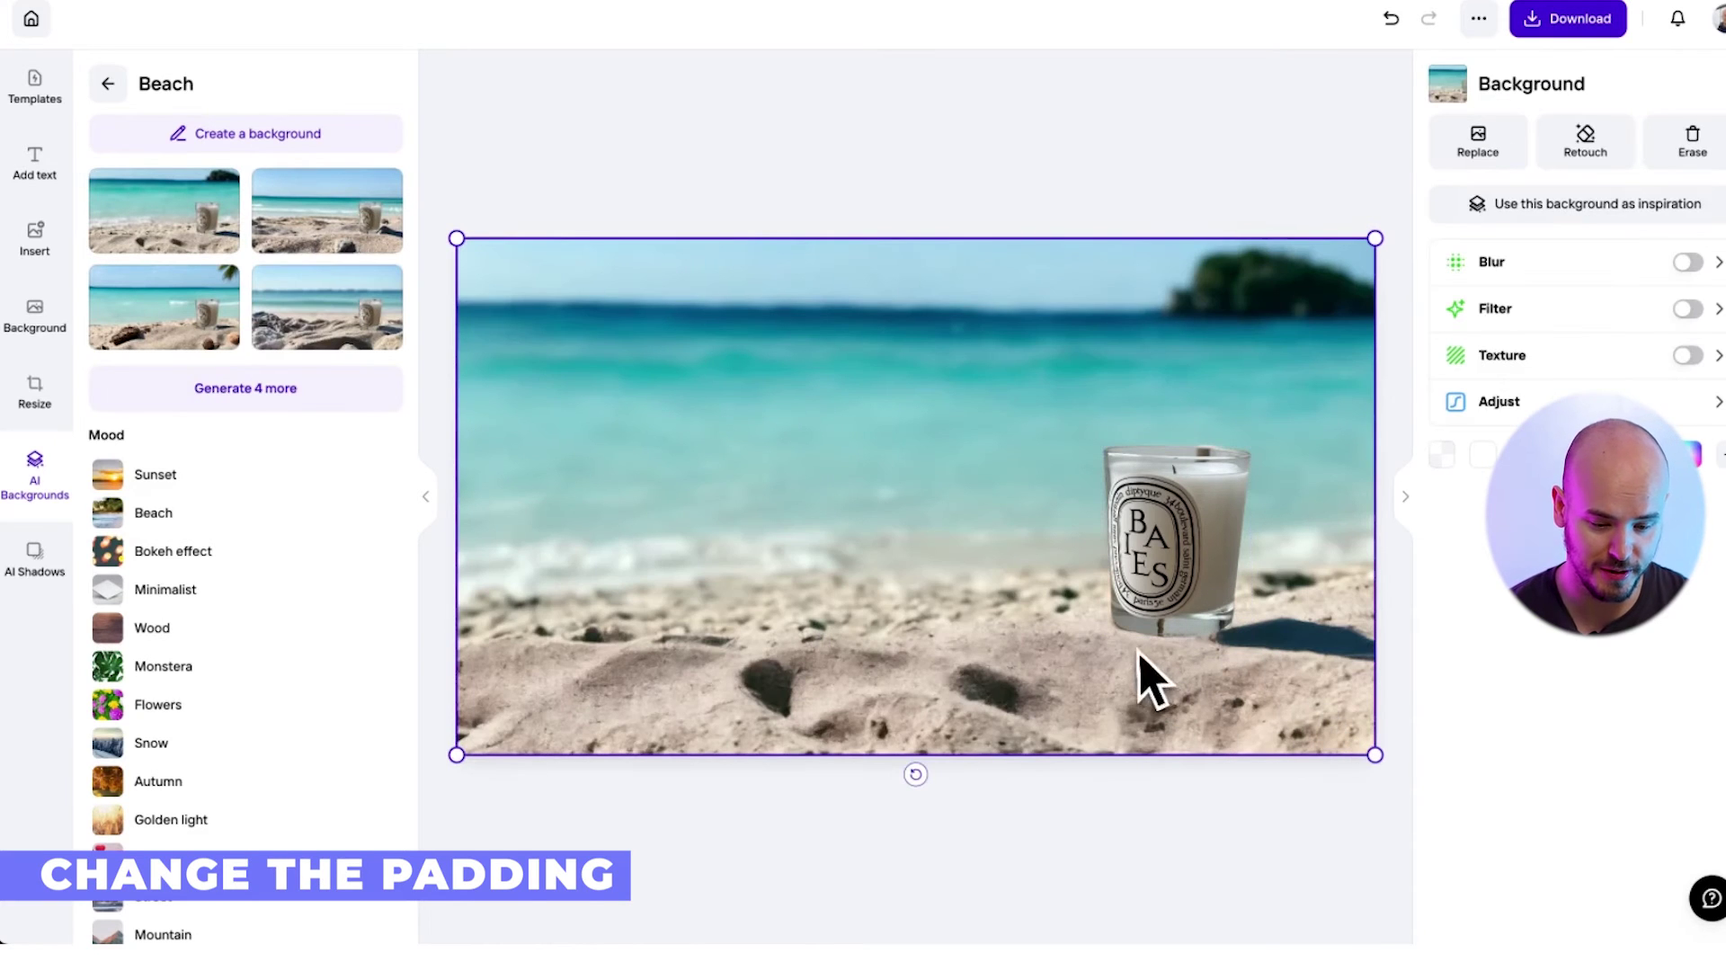
pyautogui.click(175, 346)
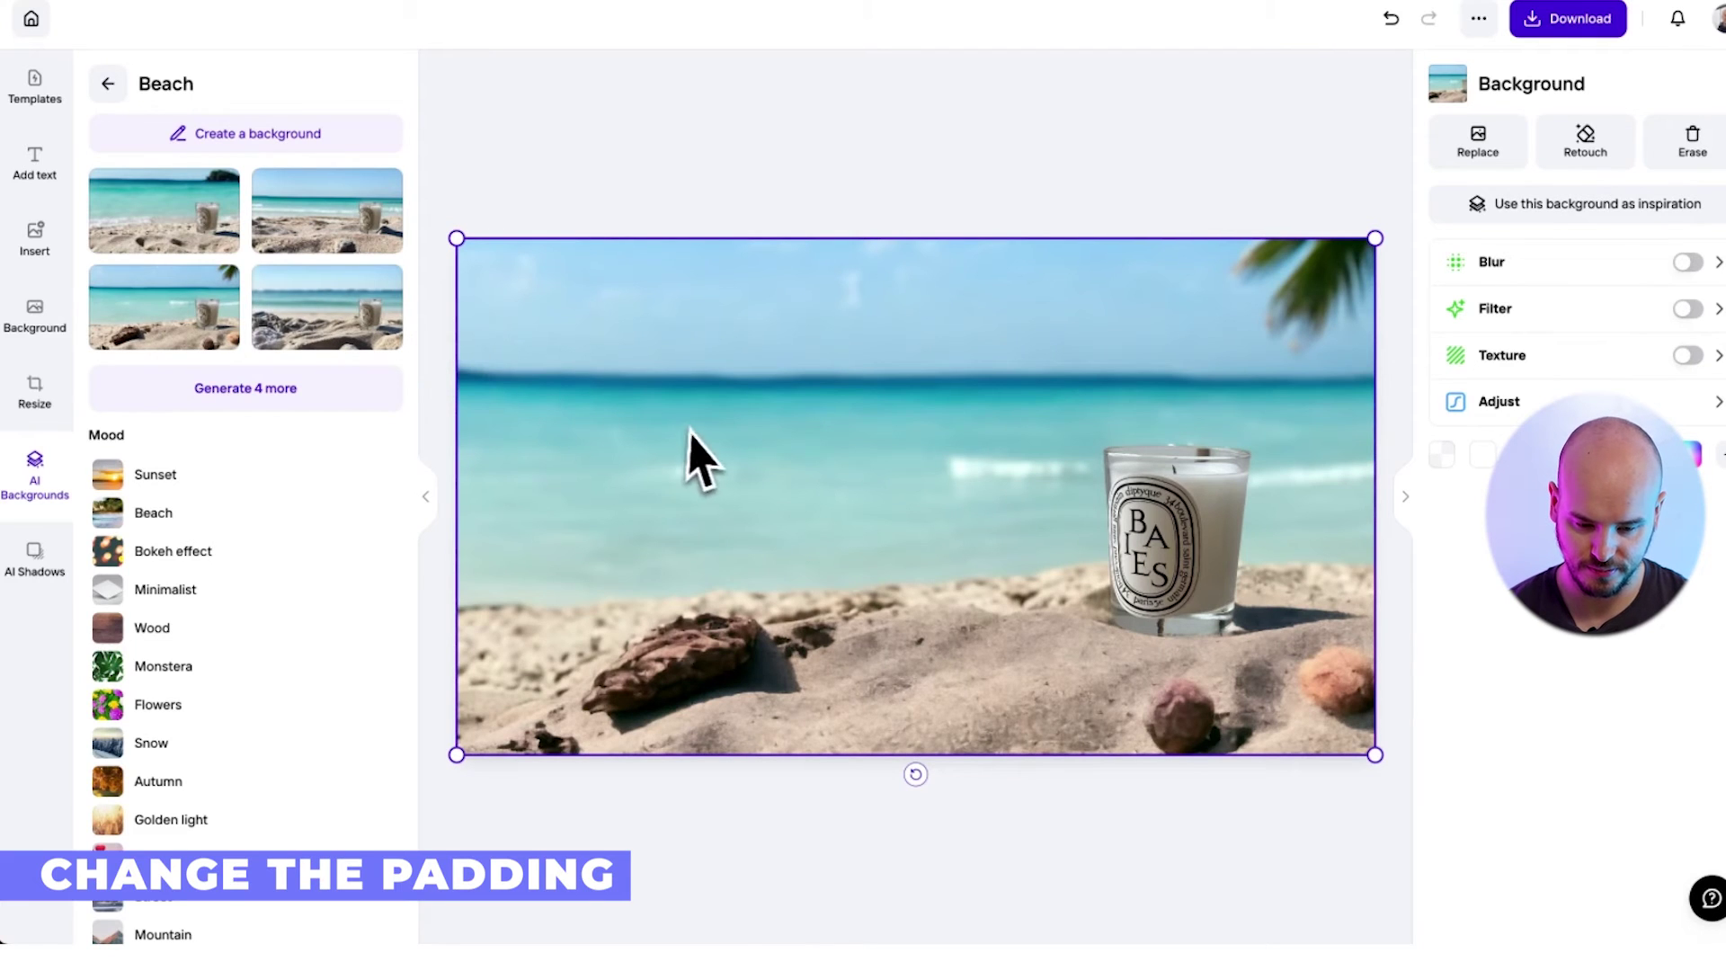
# Step: Add the script text 'tropical feels' and place it just left of the candle
pyautogui.click(34, 162)
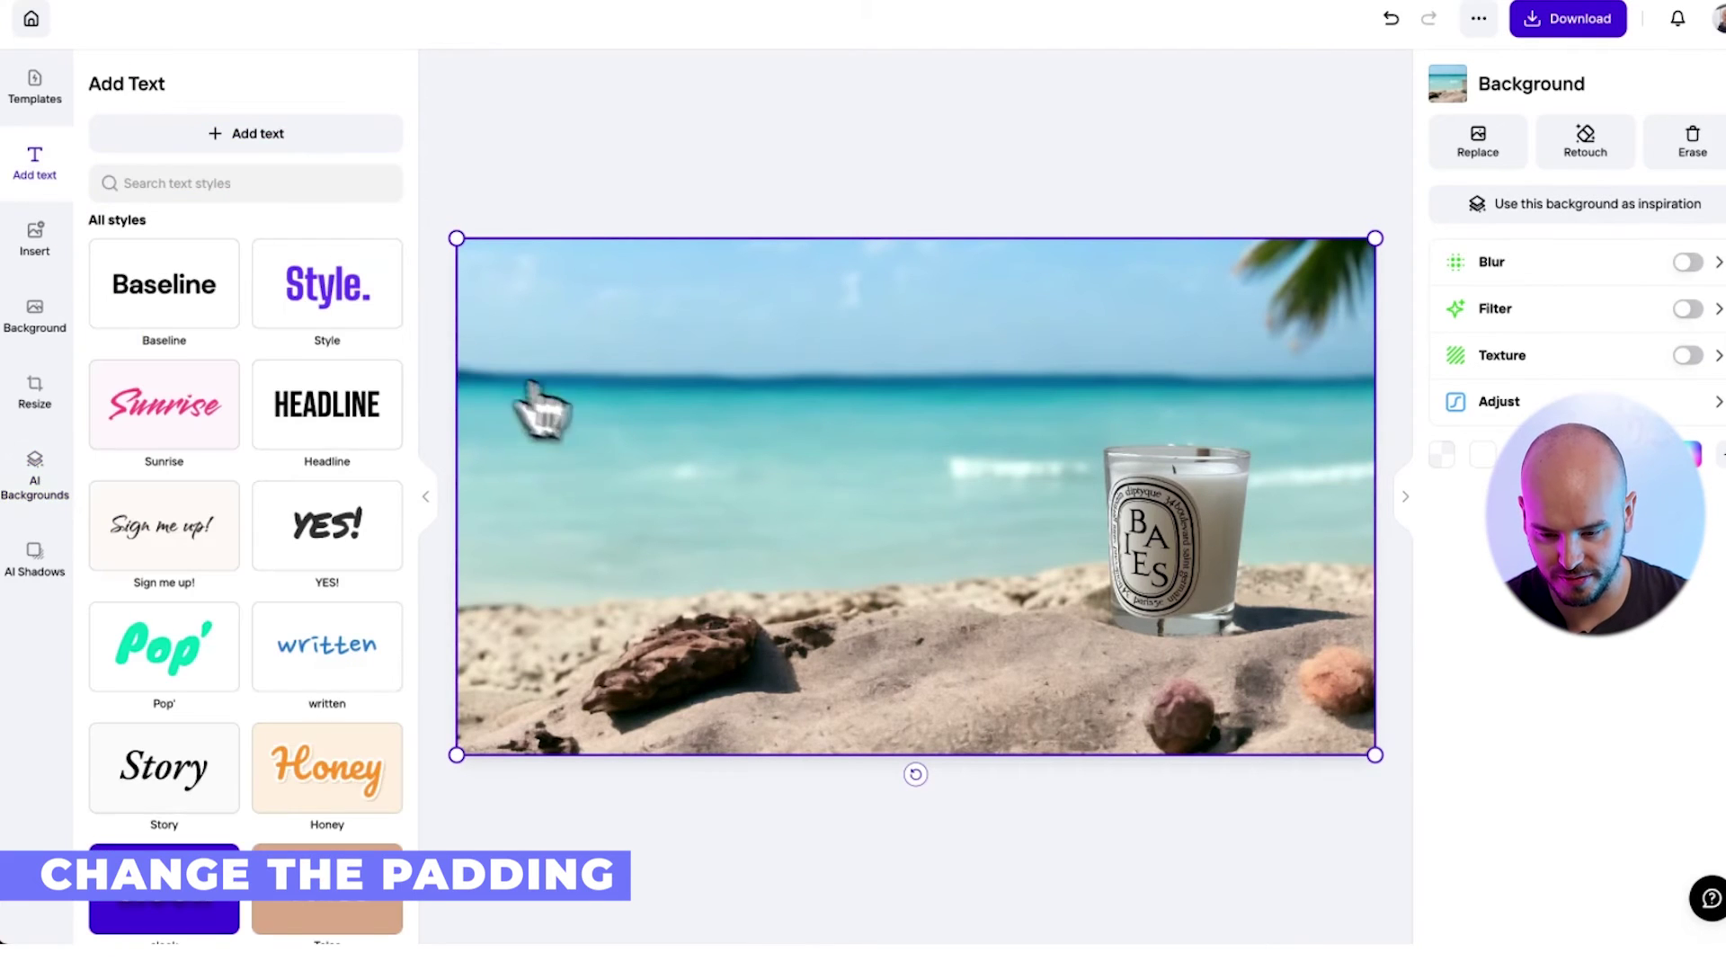
pyautogui.click(798, 482)
pyautogui.write('tropical feels')
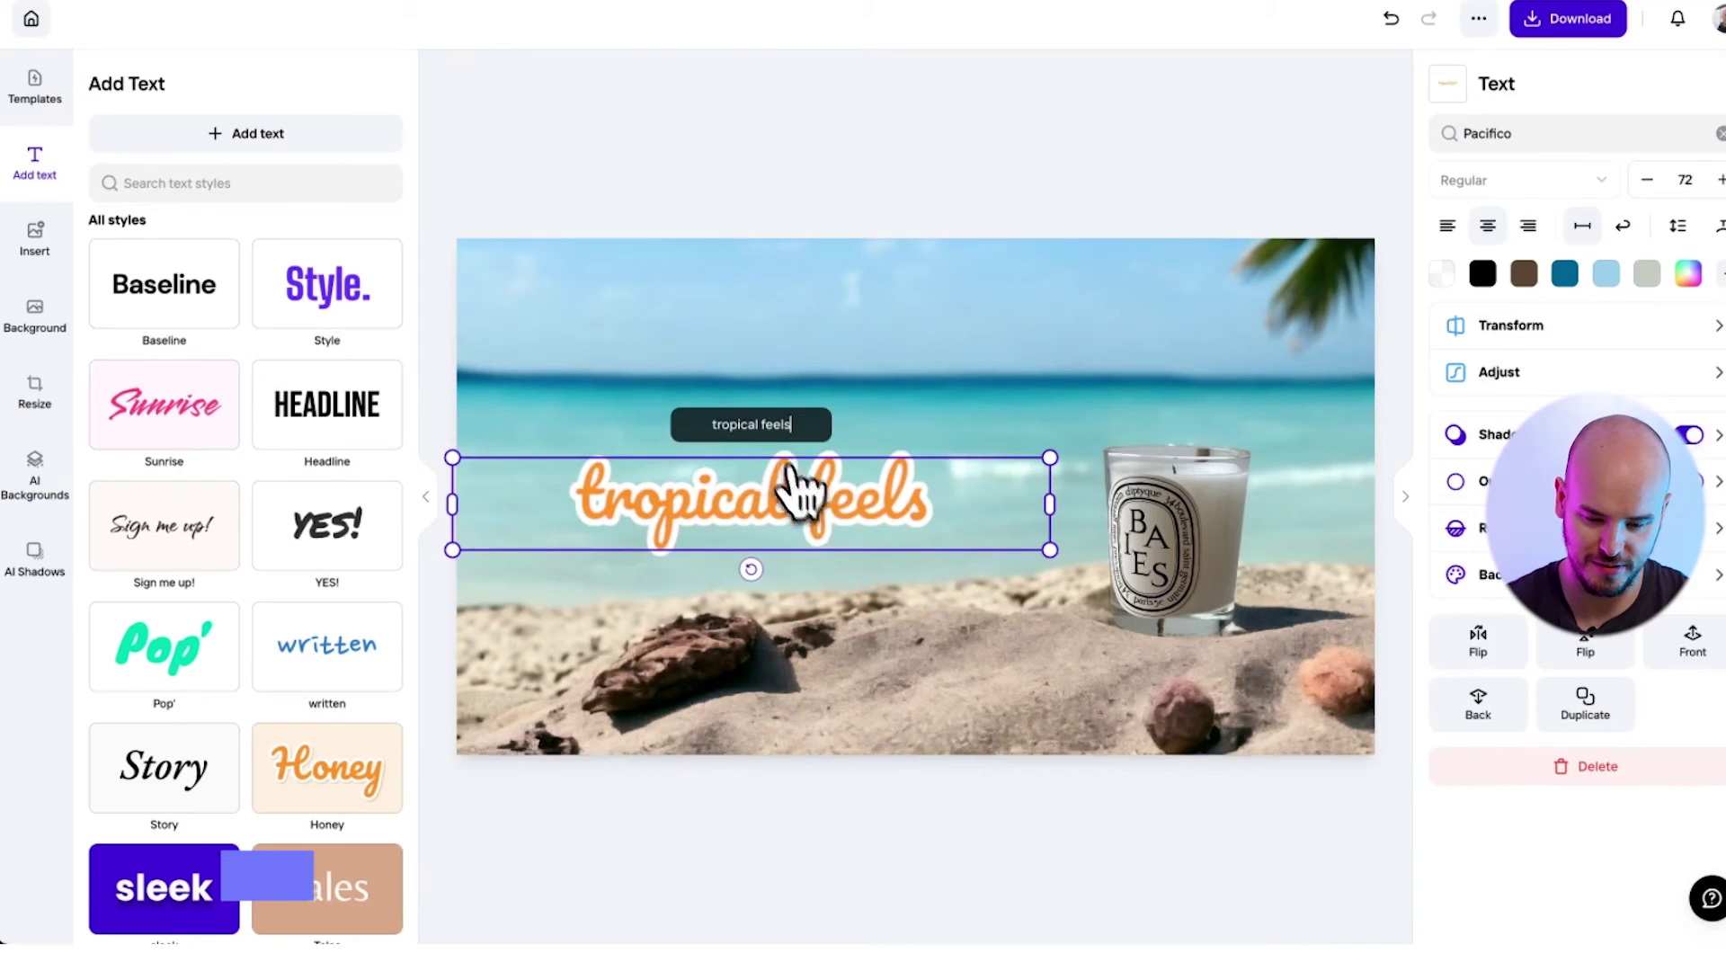
pyautogui.click(905, 682)
pyautogui.moveTo(840, 531); pyautogui.dragTo(889, 539)
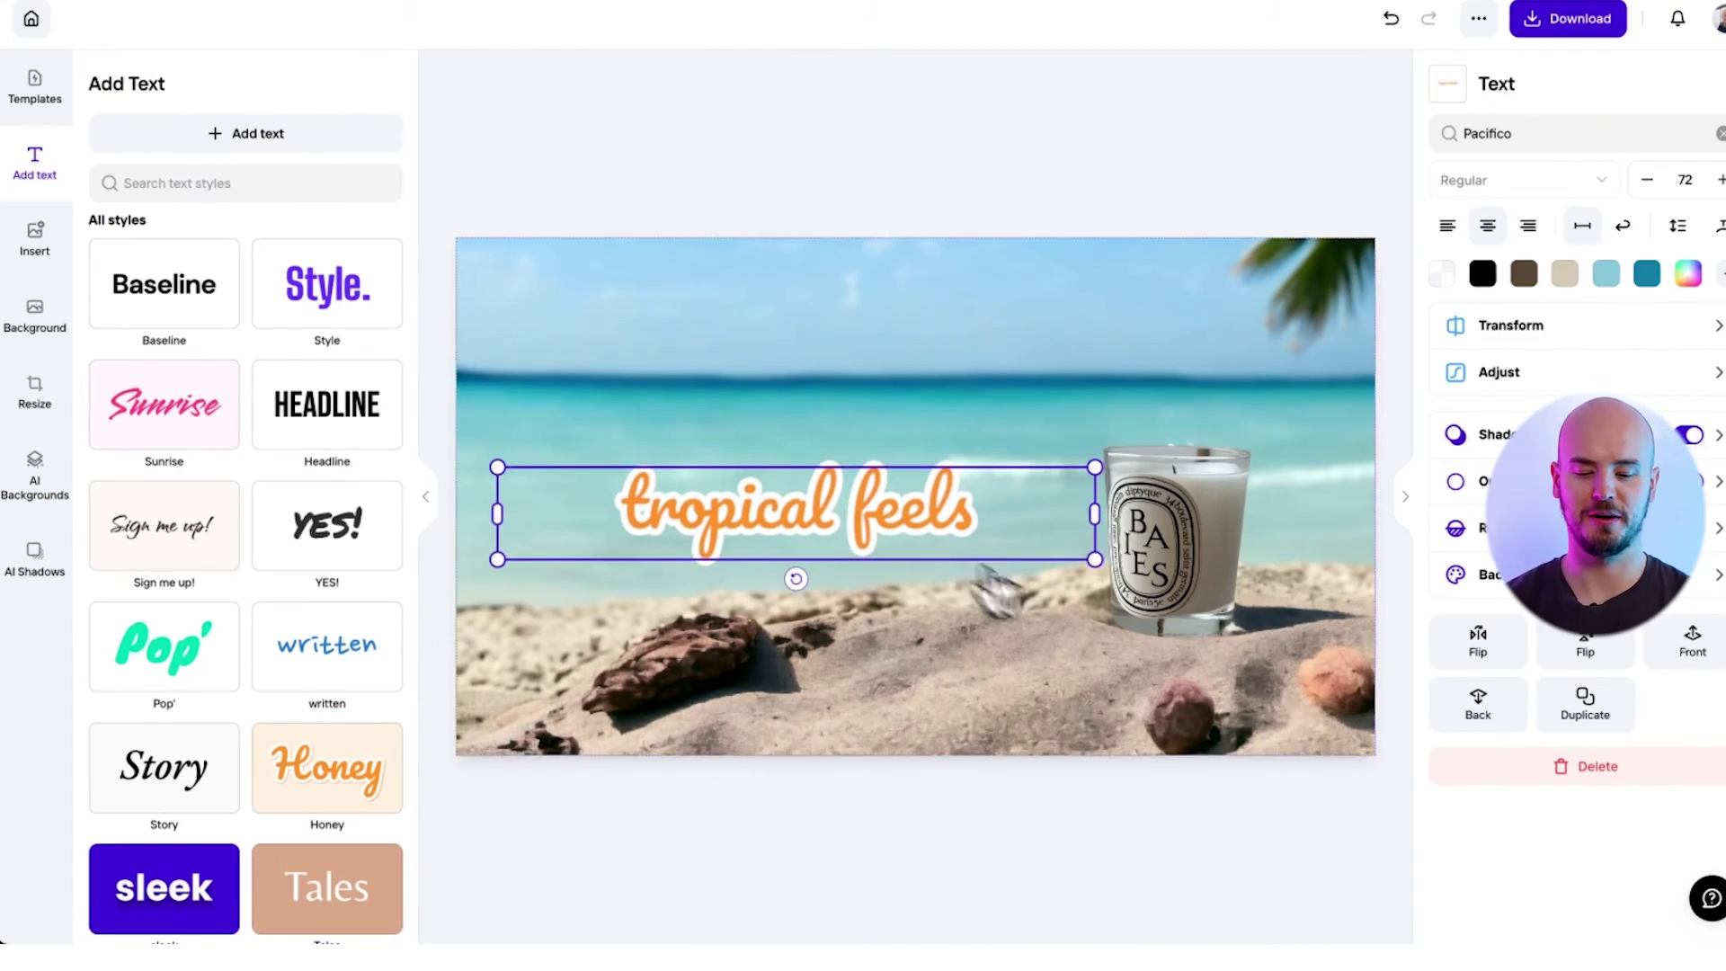
pyautogui.click(1111, 649)
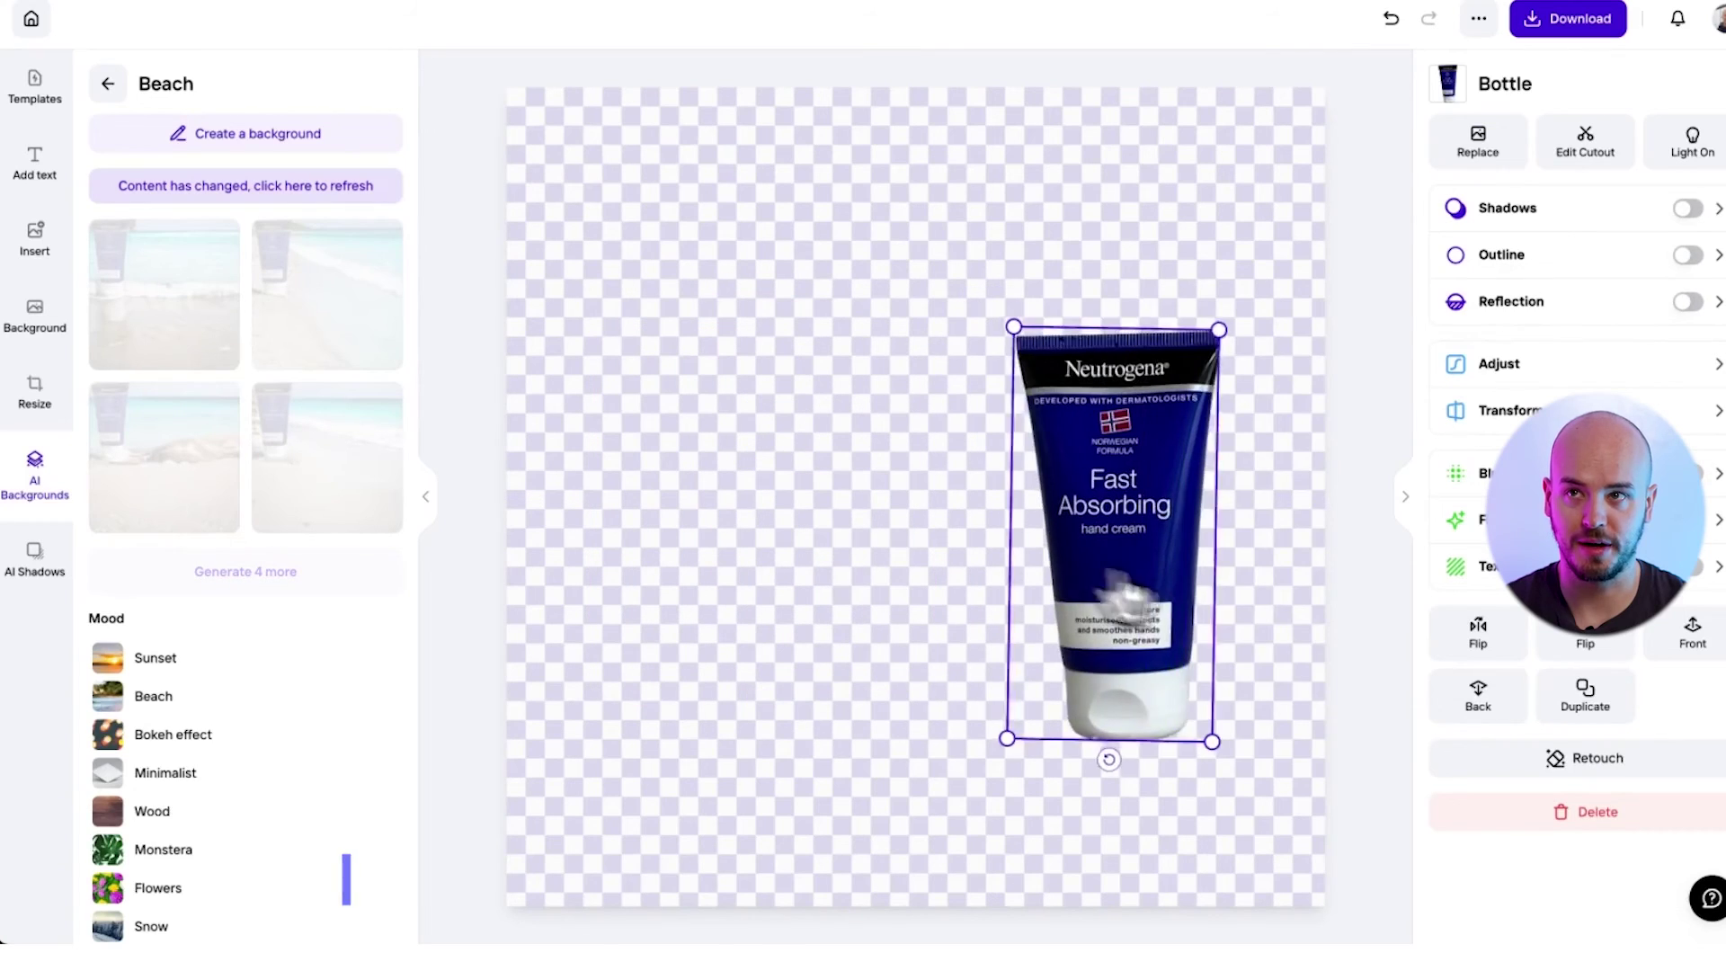
# Step: Paste the Aveeno tube beside Neutrogena, position both, and apply a refreshed beach AI background
pyautogui.moveTo(1160, 611); pyautogui.dragTo(1145, 539)
pyautogui.press('super+v')
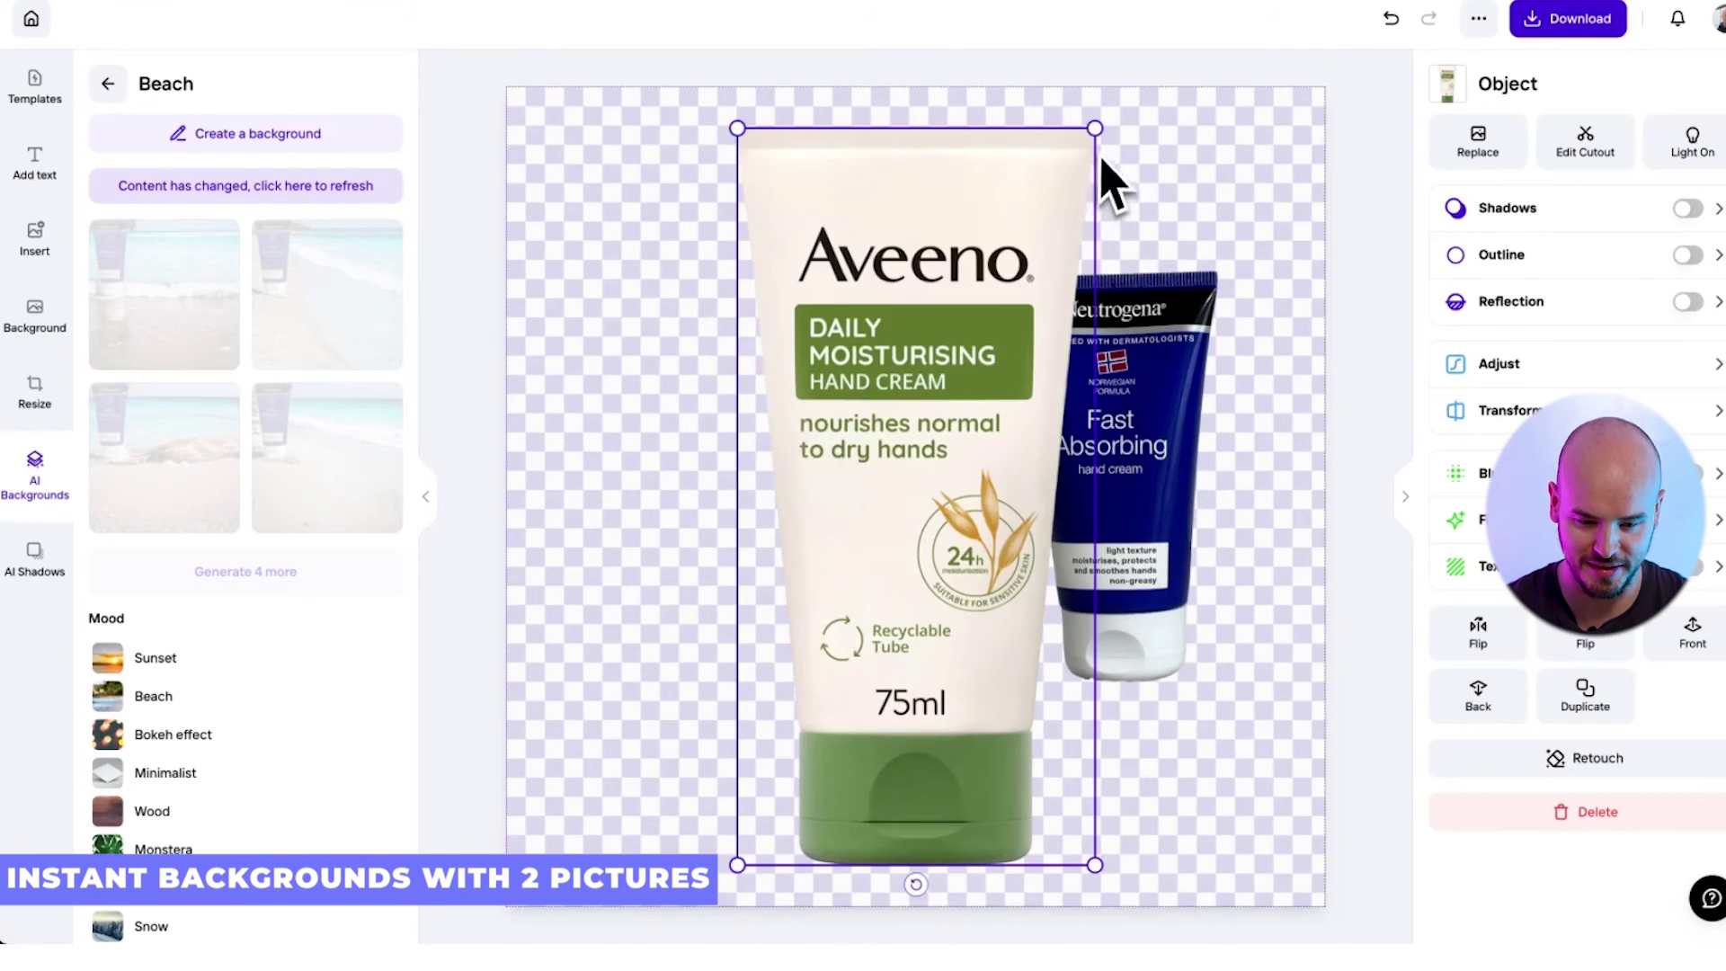
pyautogui.click(1140, 486)
pyautogui.click(730, 490)
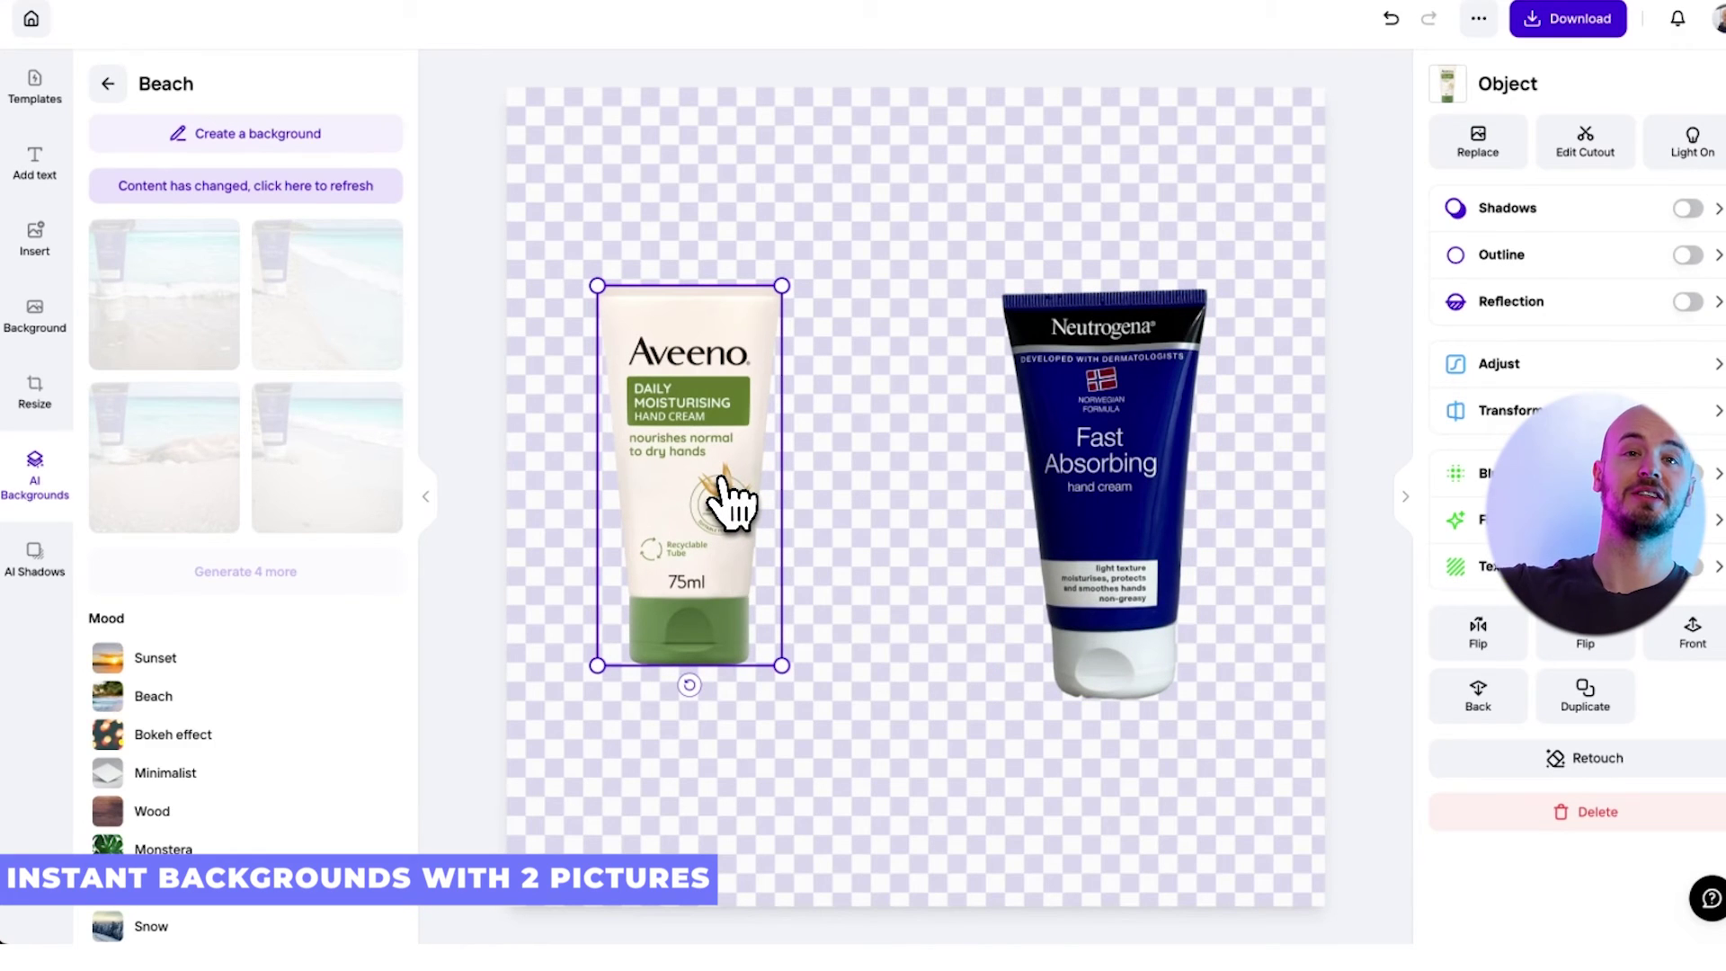
pyautogui.moveTo(730, 492); pyautogui.dragTo(754, 492)
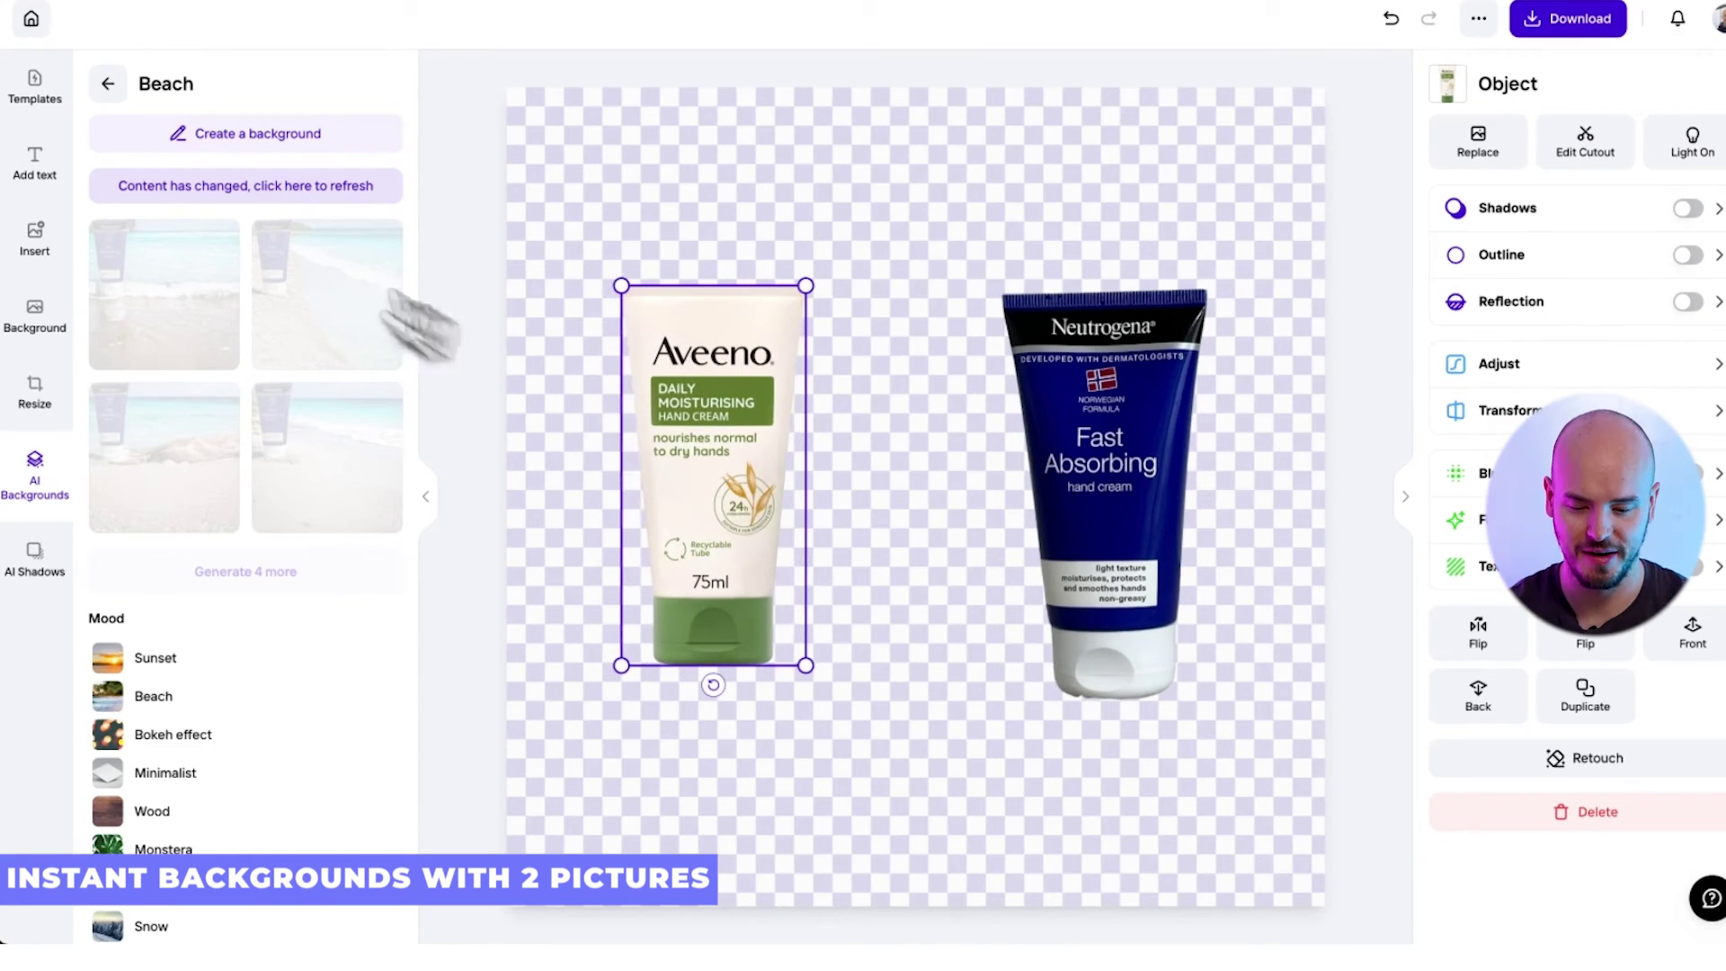
pyautogui.click(215, 185)
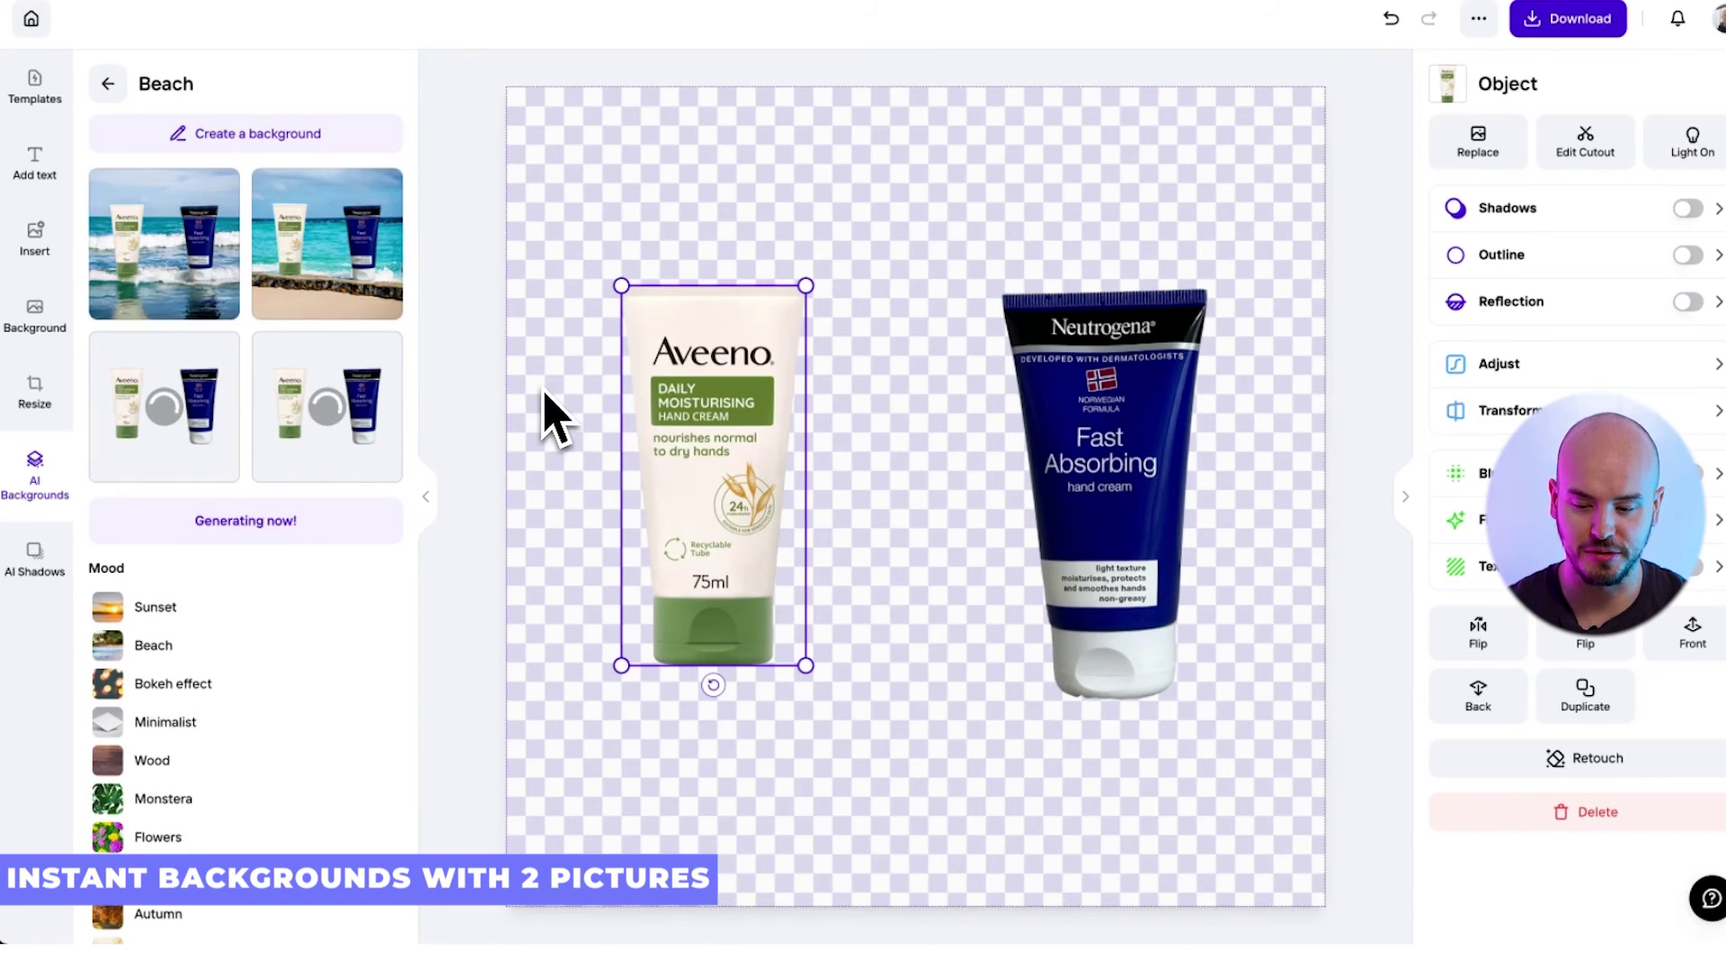
pyautogui.click(166, 458)
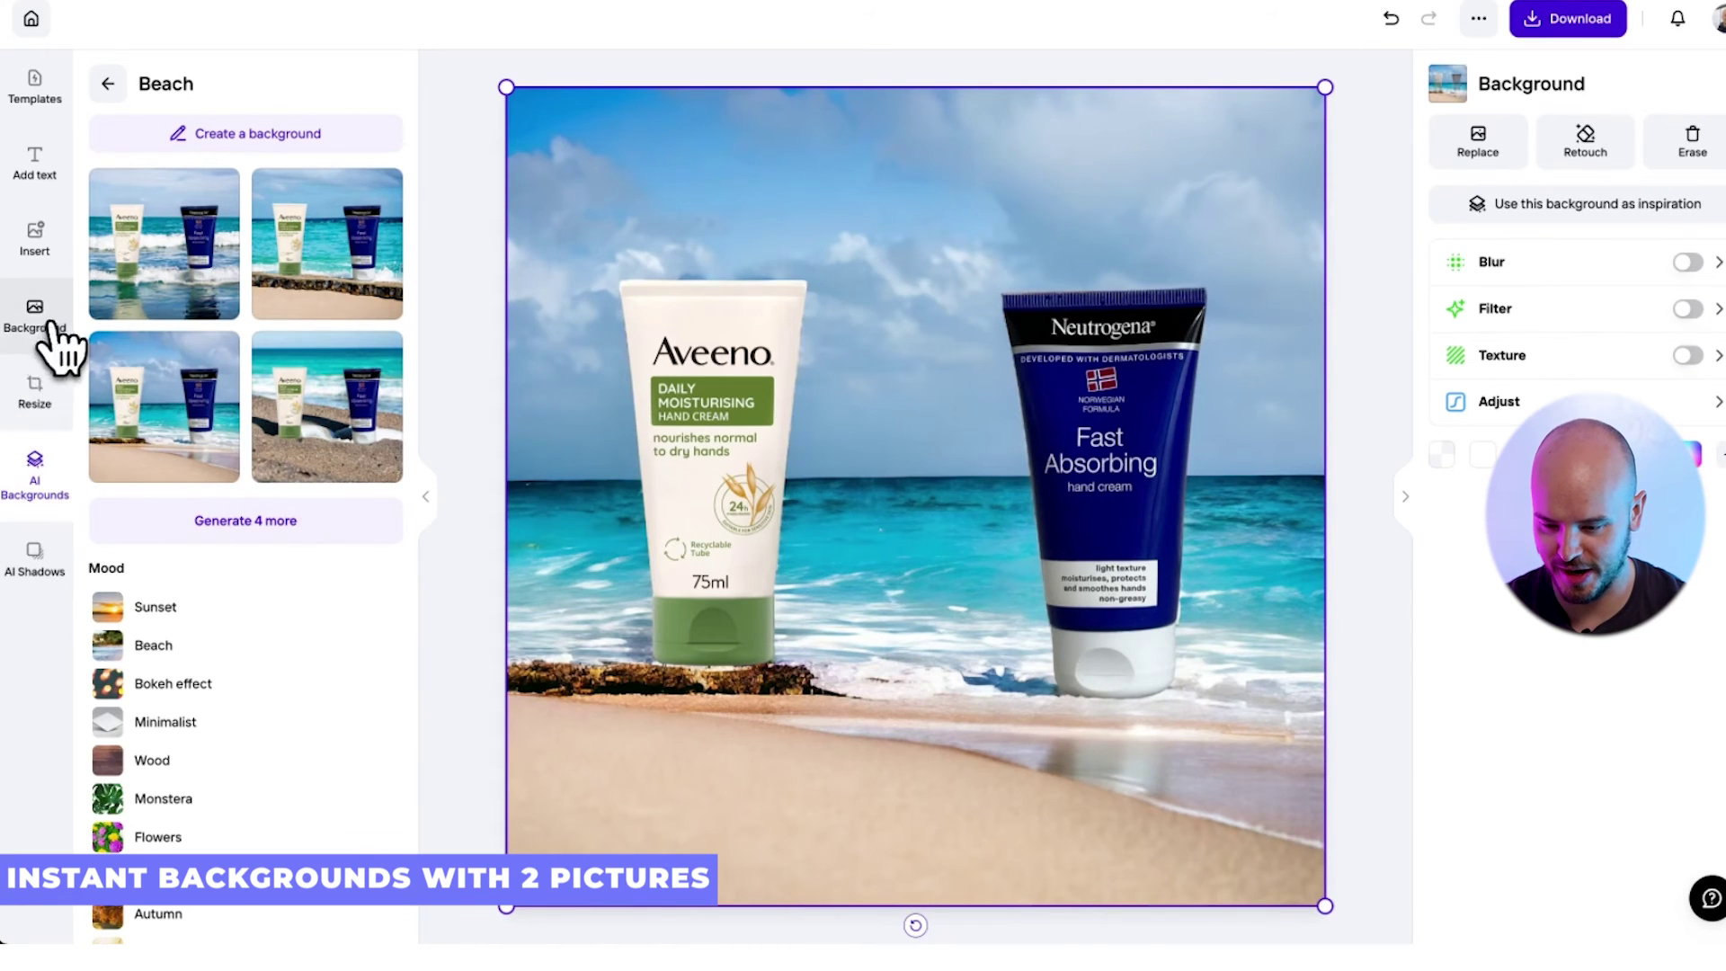
# Step: Resize the canvas to 1280×720 Youtube Cover and shrink both tubes to matching sizes
pyautogui.click(47, 393)
pyautogui.click(278, 376)
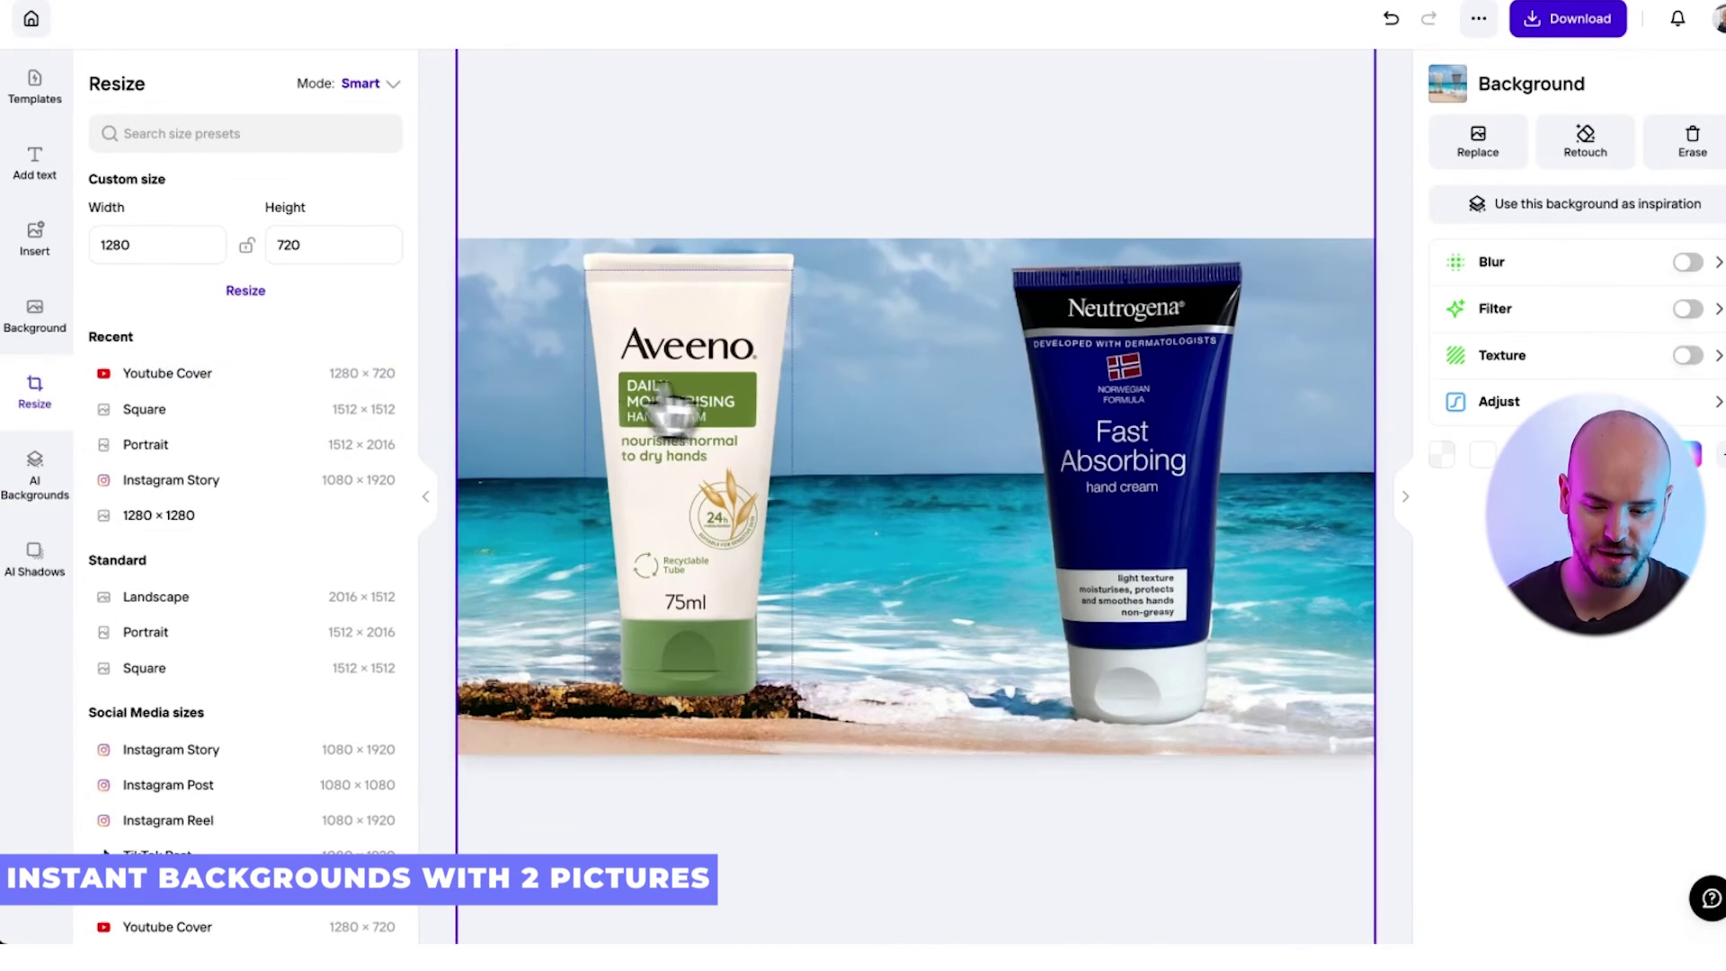
pyautogui.click(751, 492)
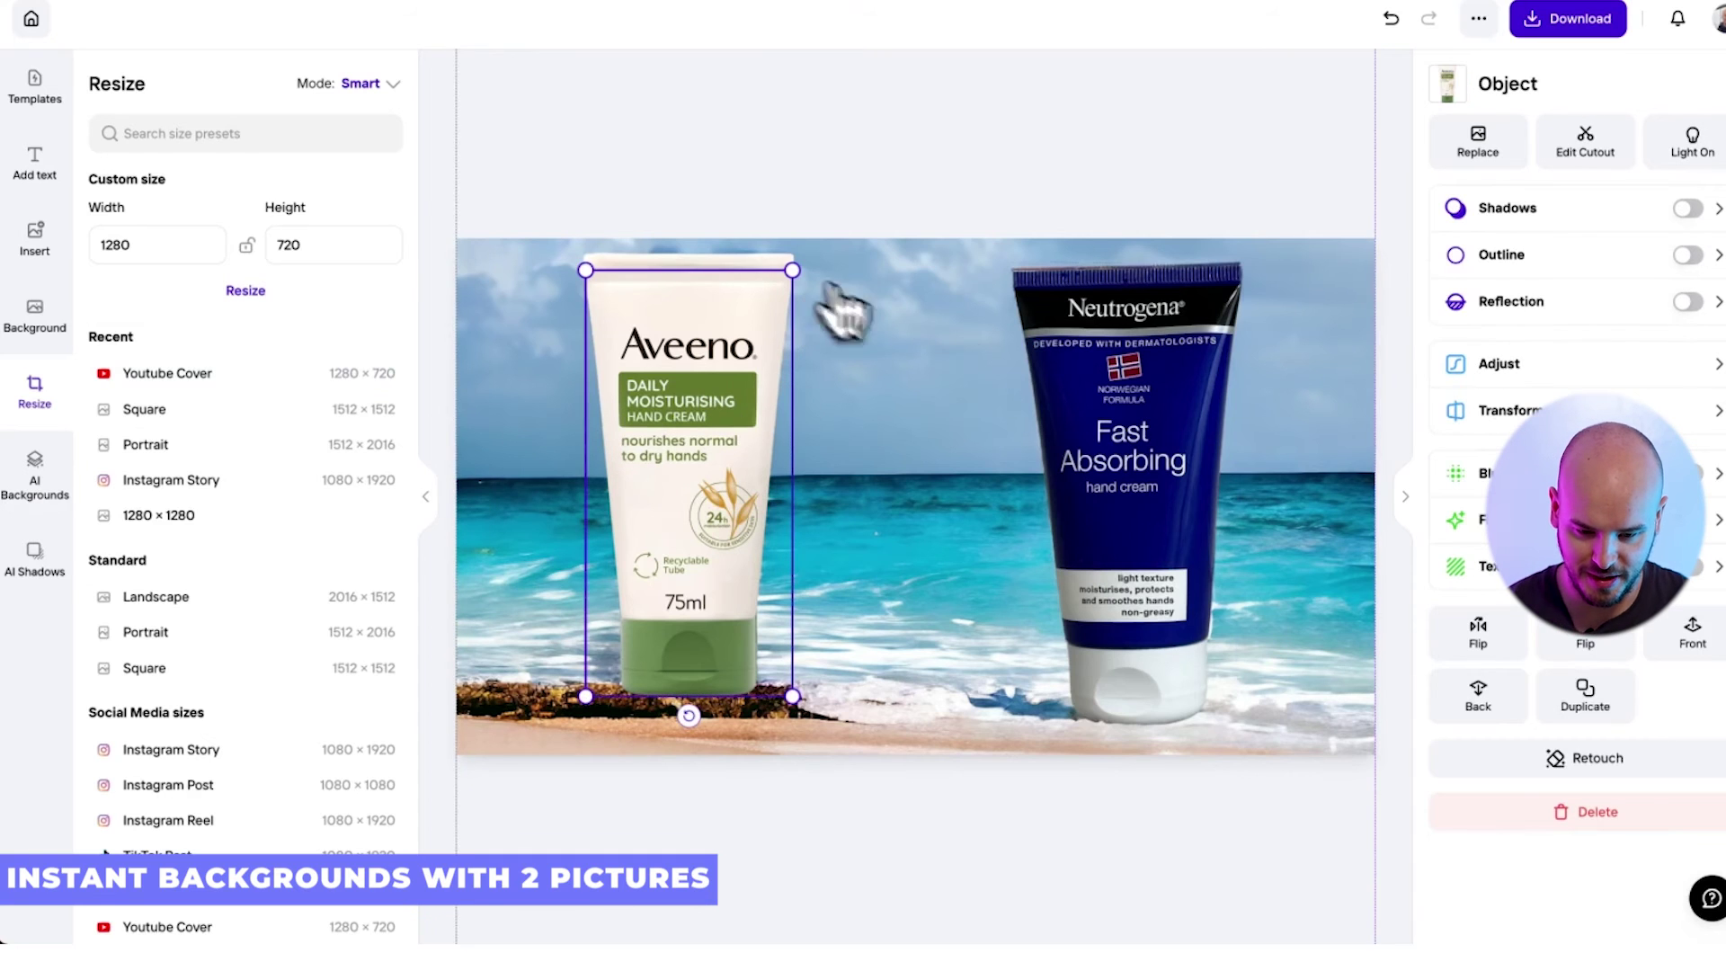
pyautogui.click(1148, 434)
pyautogui.click(741, 423)
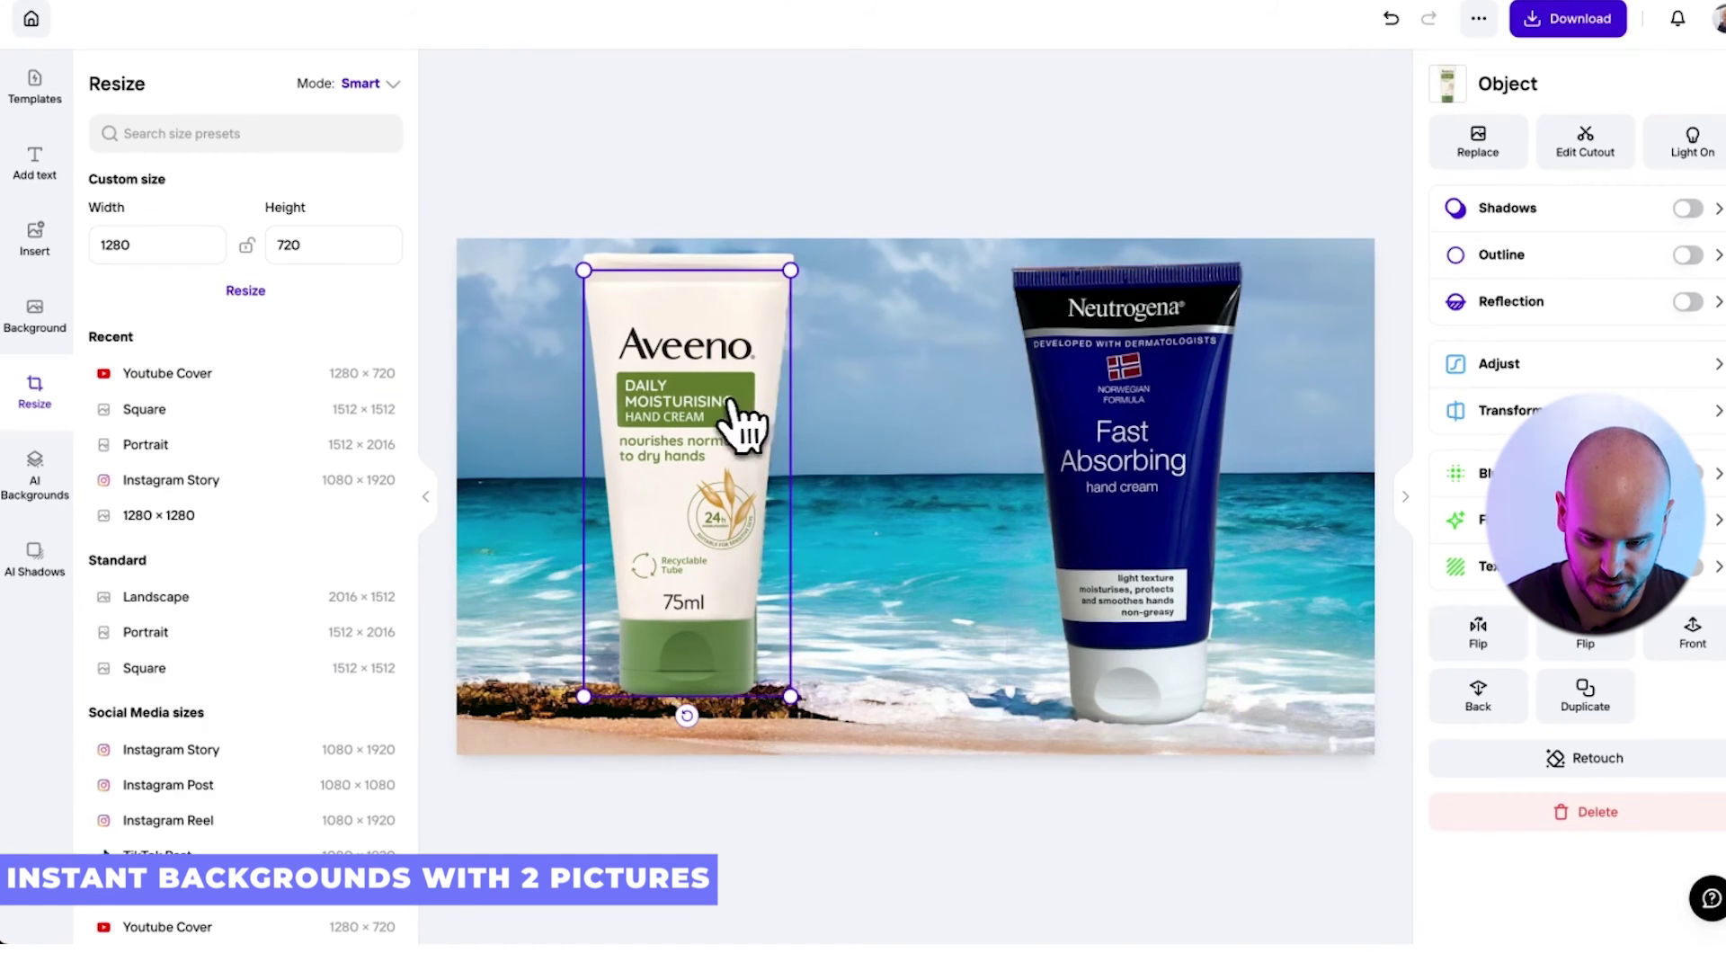
pyautogui.moveTo(788, 271); pyautogui.dragTo(701, 426)
pyautogui.click(1204, 367)
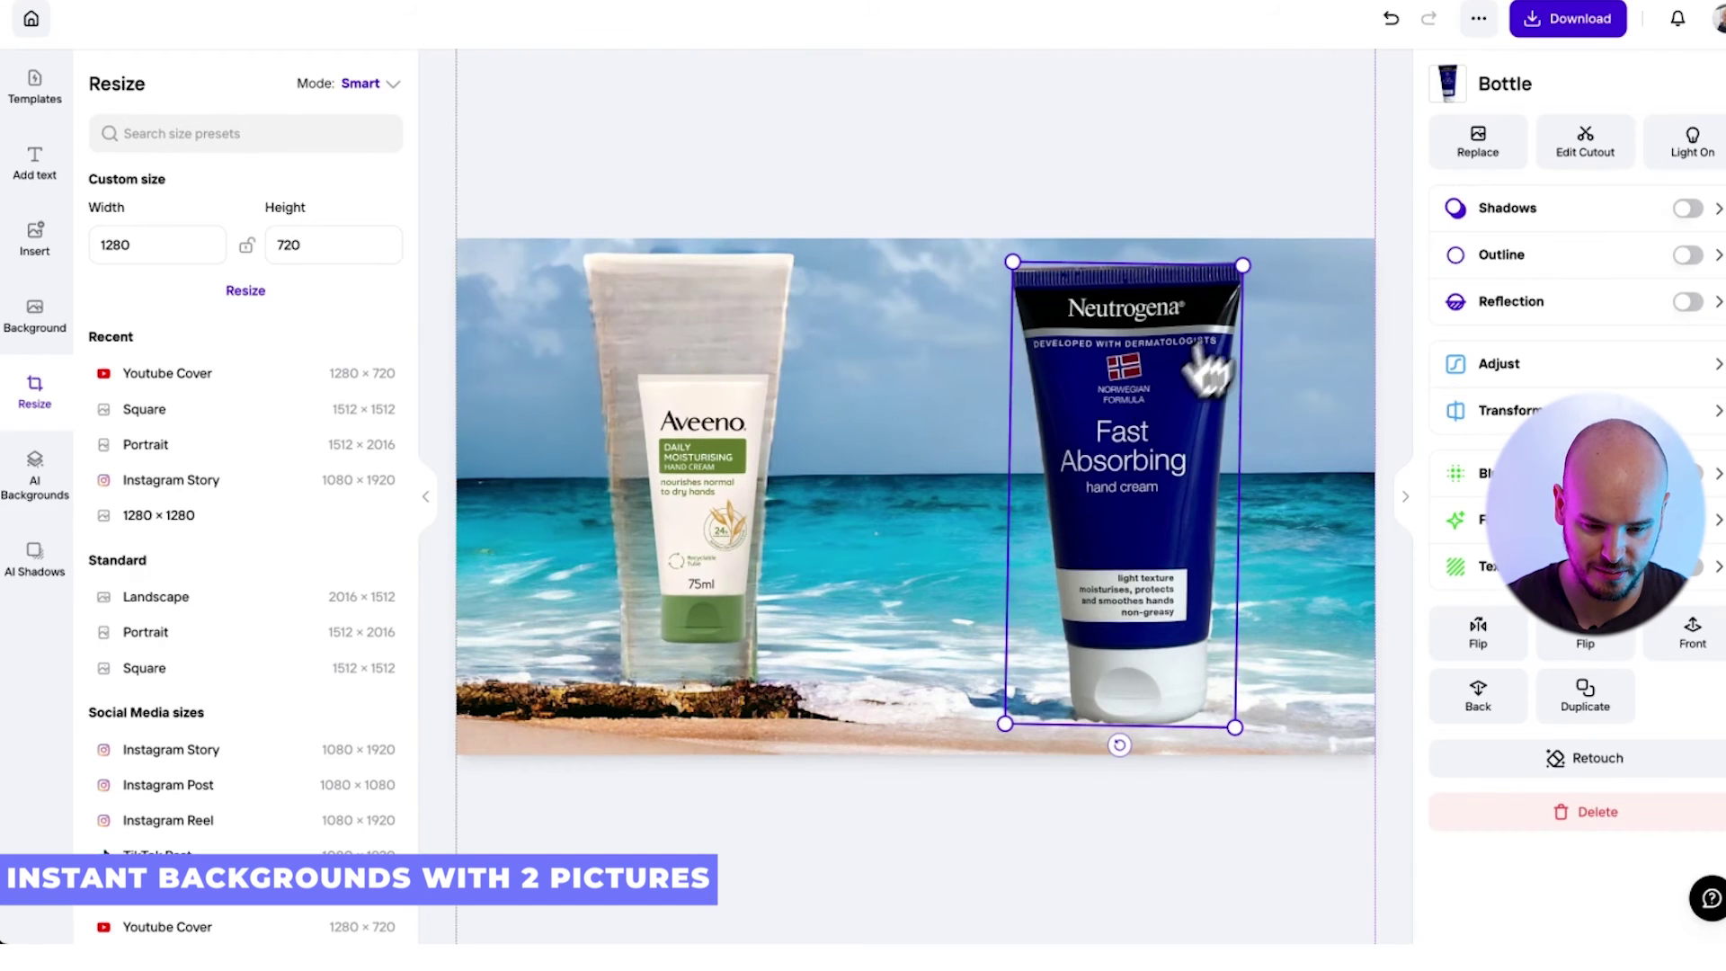
pyautogui.moveTo(1244, 263); pyautogui.dragTo(1119, 512)
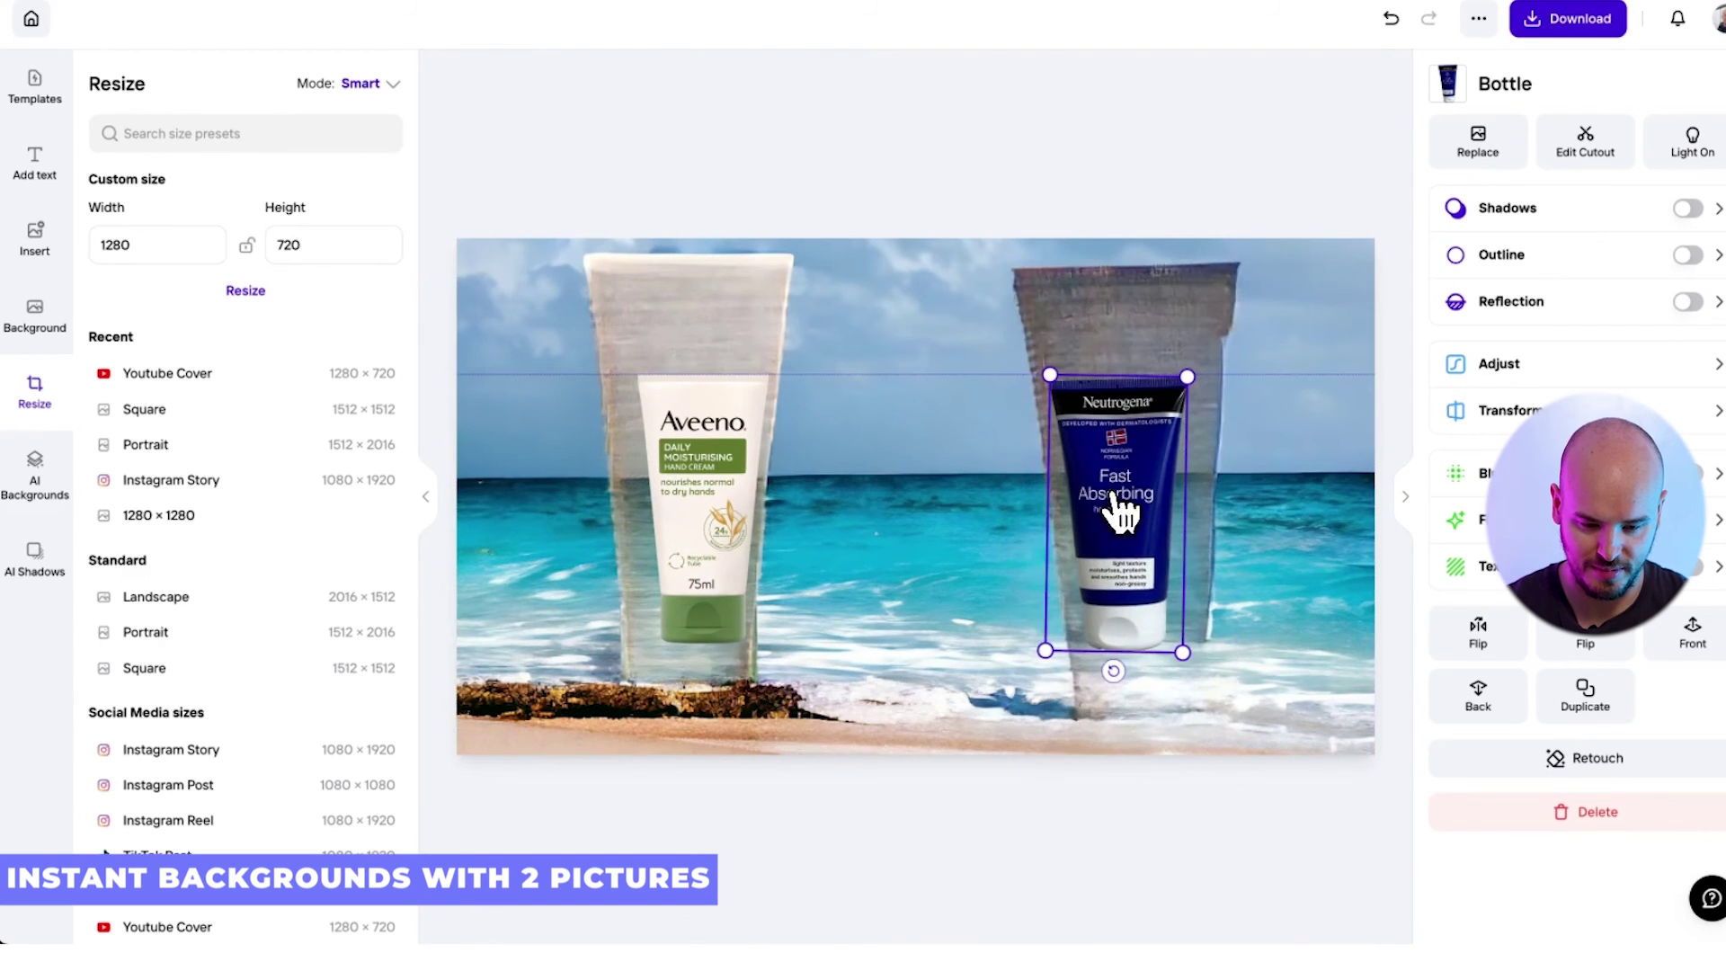
pyautogui.click(832, 547)
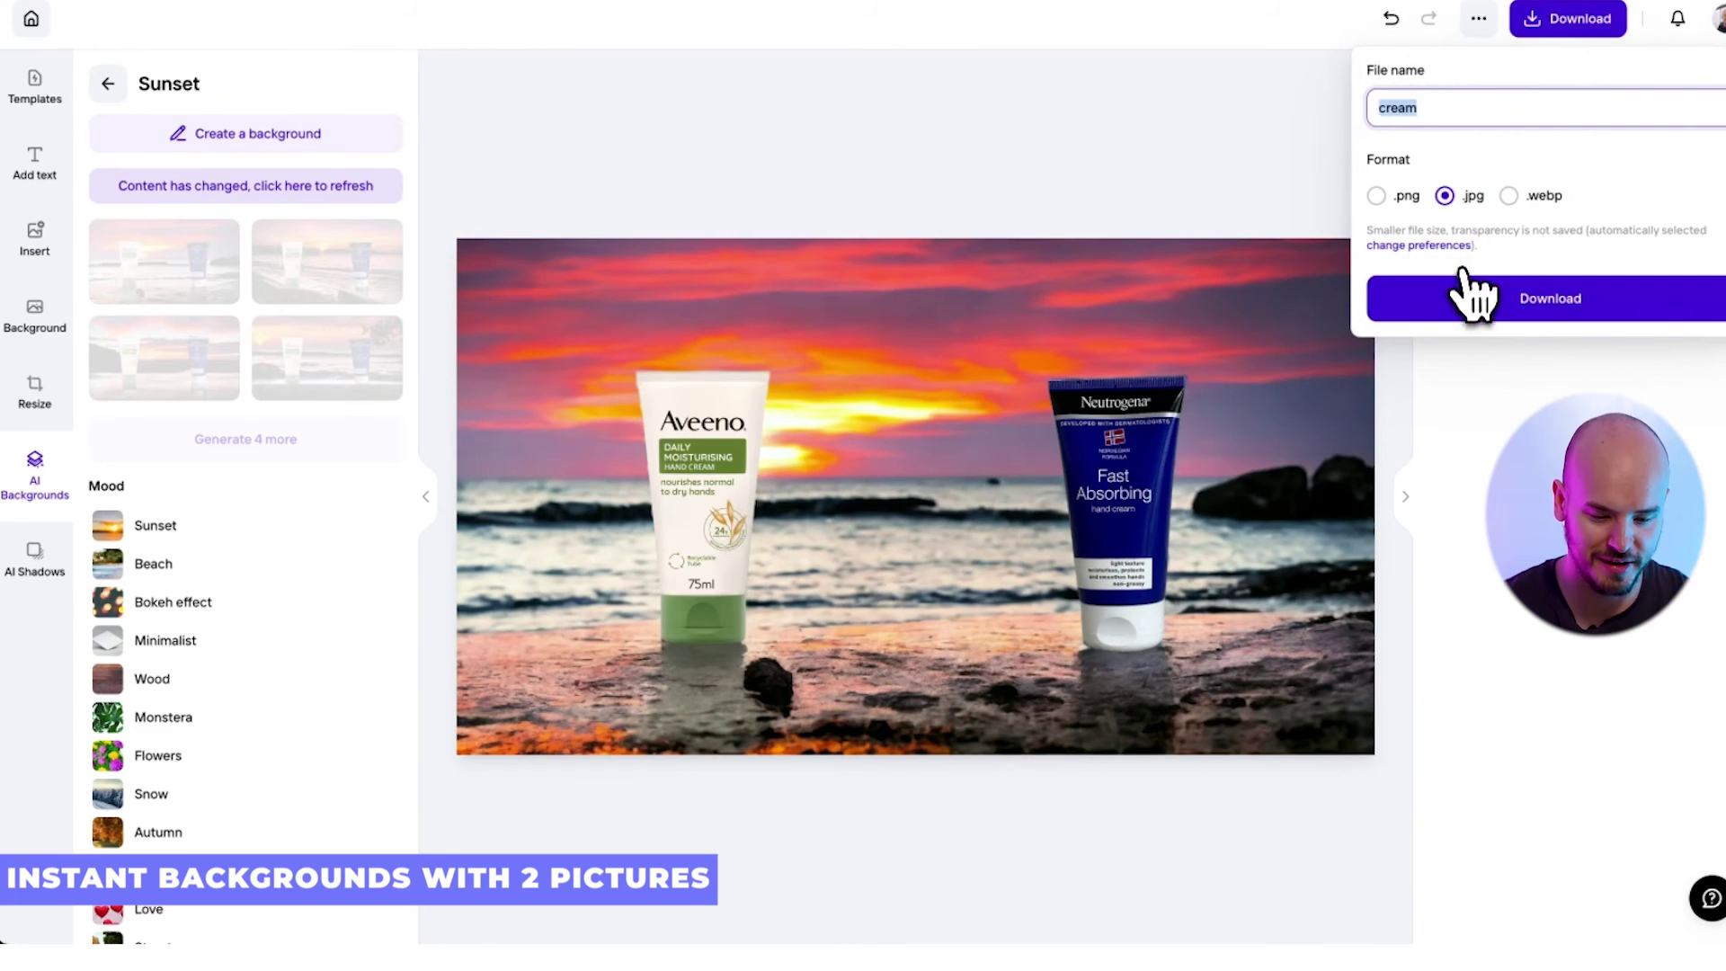
# Step: Download the sunset composite as a JPG and give both tubes an outline
pyautogui.click(1474, 296)
pyautogui.click(1569, 27)
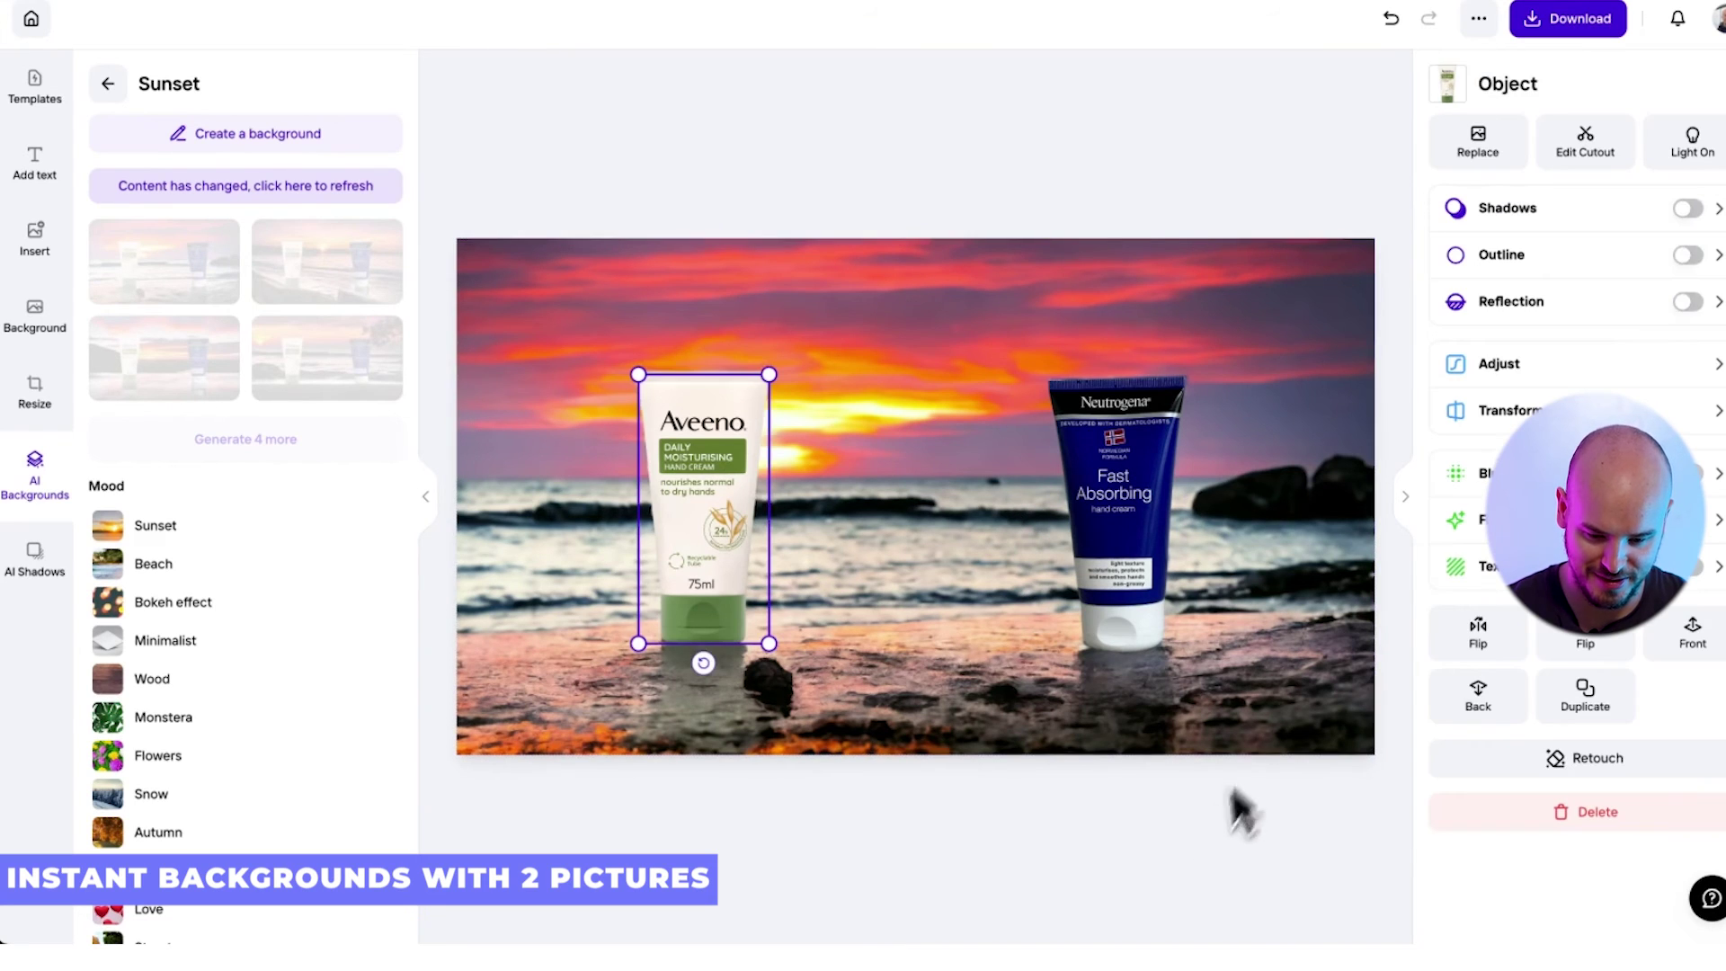
pyautogui.click(1688, 256)
pyautogui.click(1115, 494)
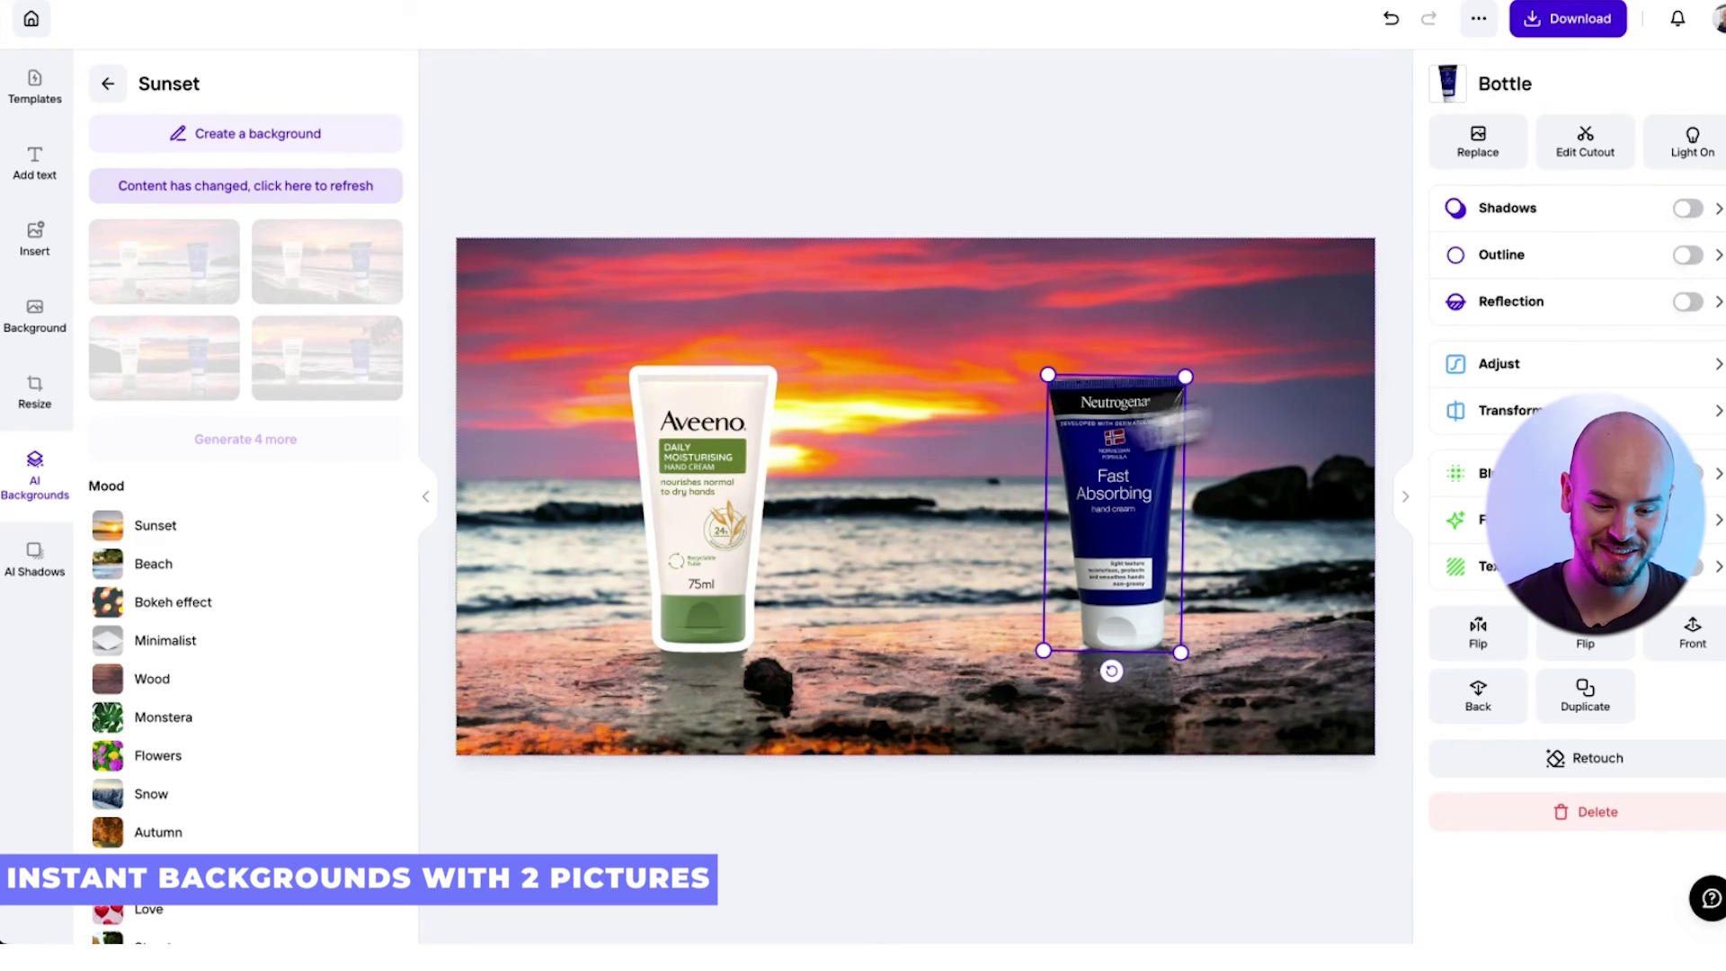
pyautogui.click(1687, 255)
# Step: Add an orange 'VS' label between the two tubes and bring up the download settings
pyautogui.click(1215, 419)
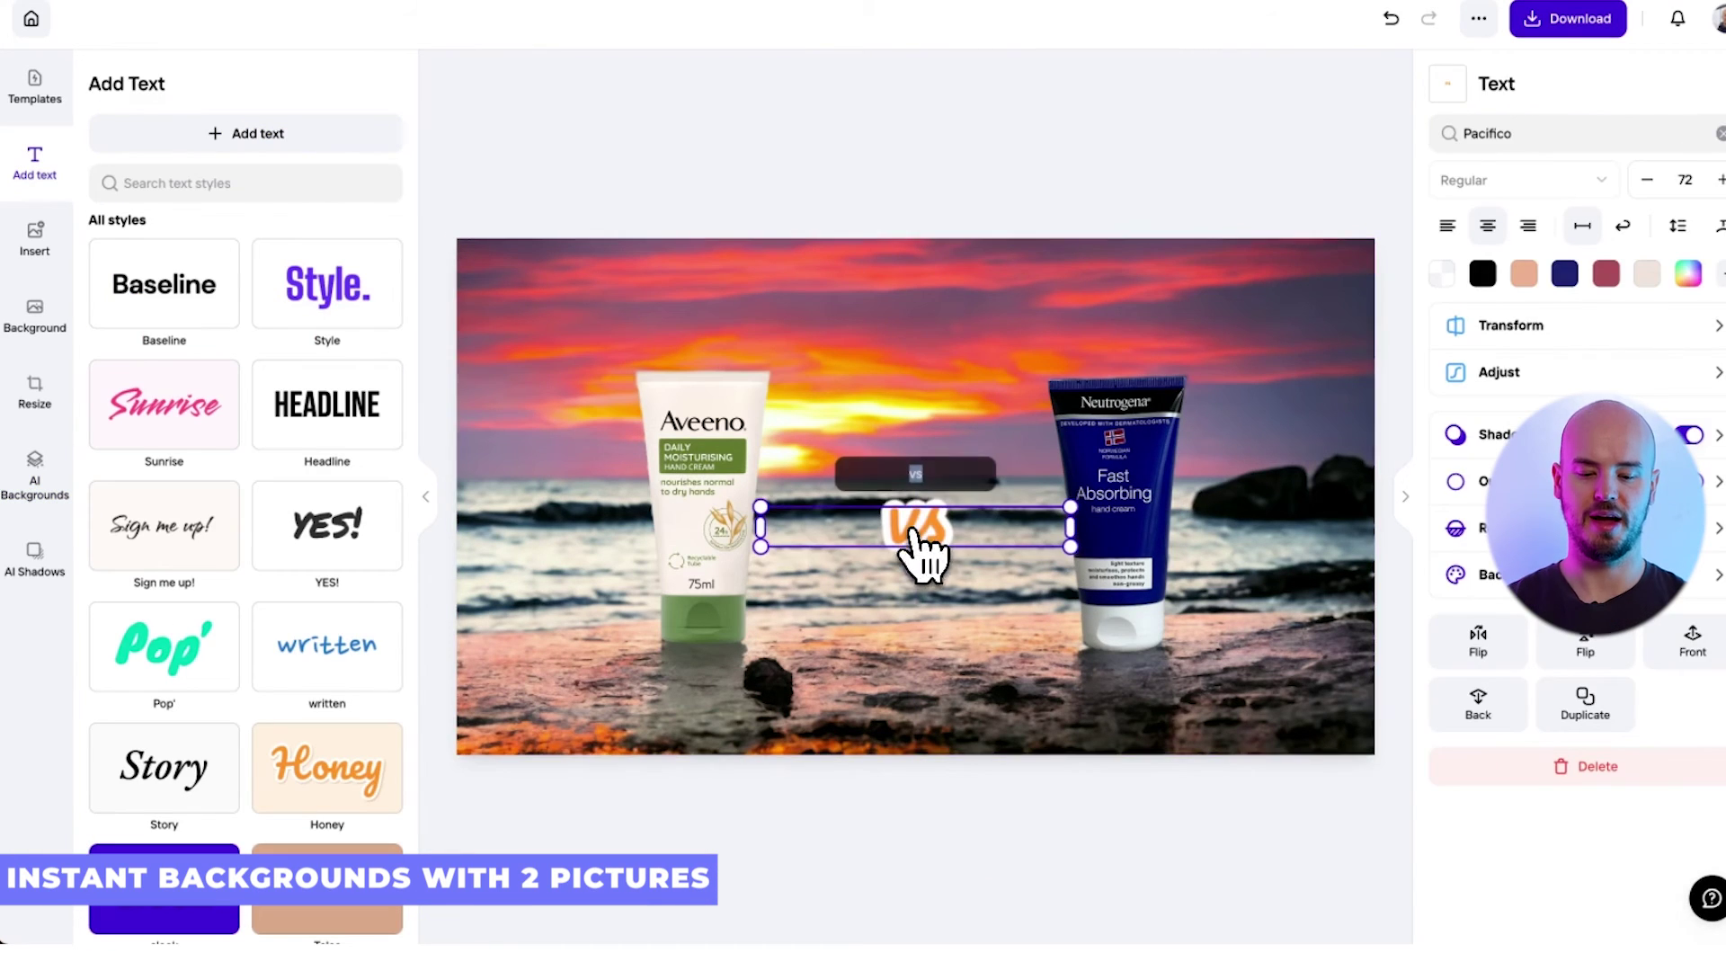
pyautogui.click(944, 629)
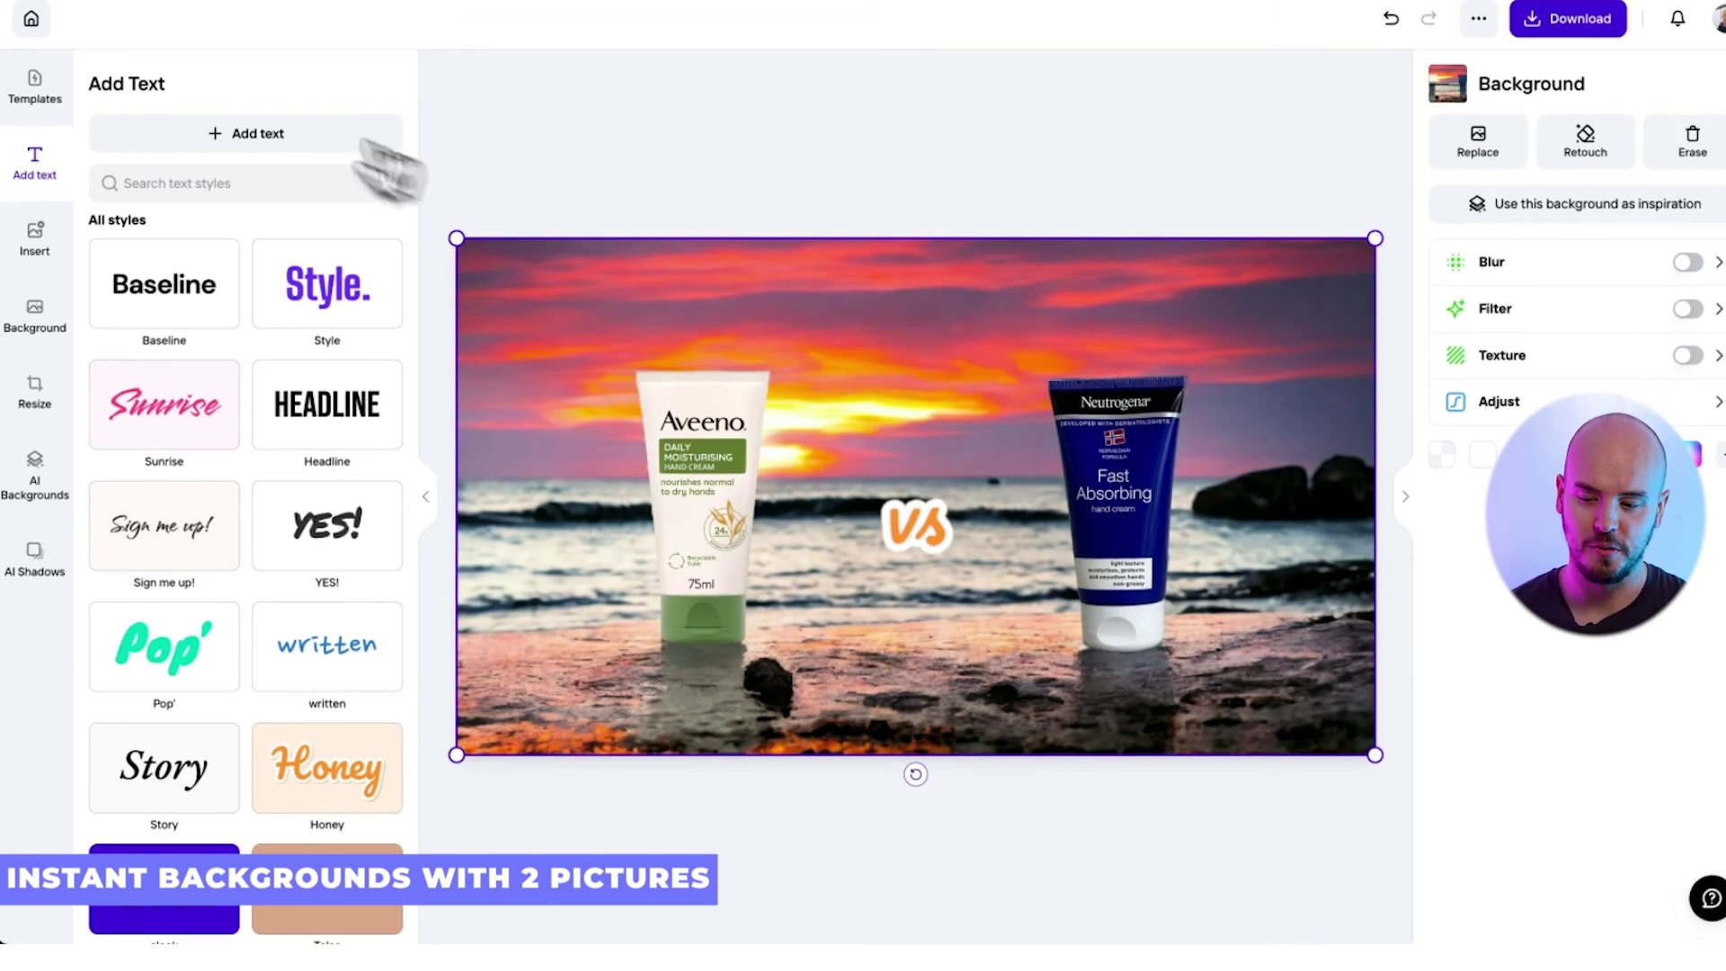
pyautogui.click(1599, 22)
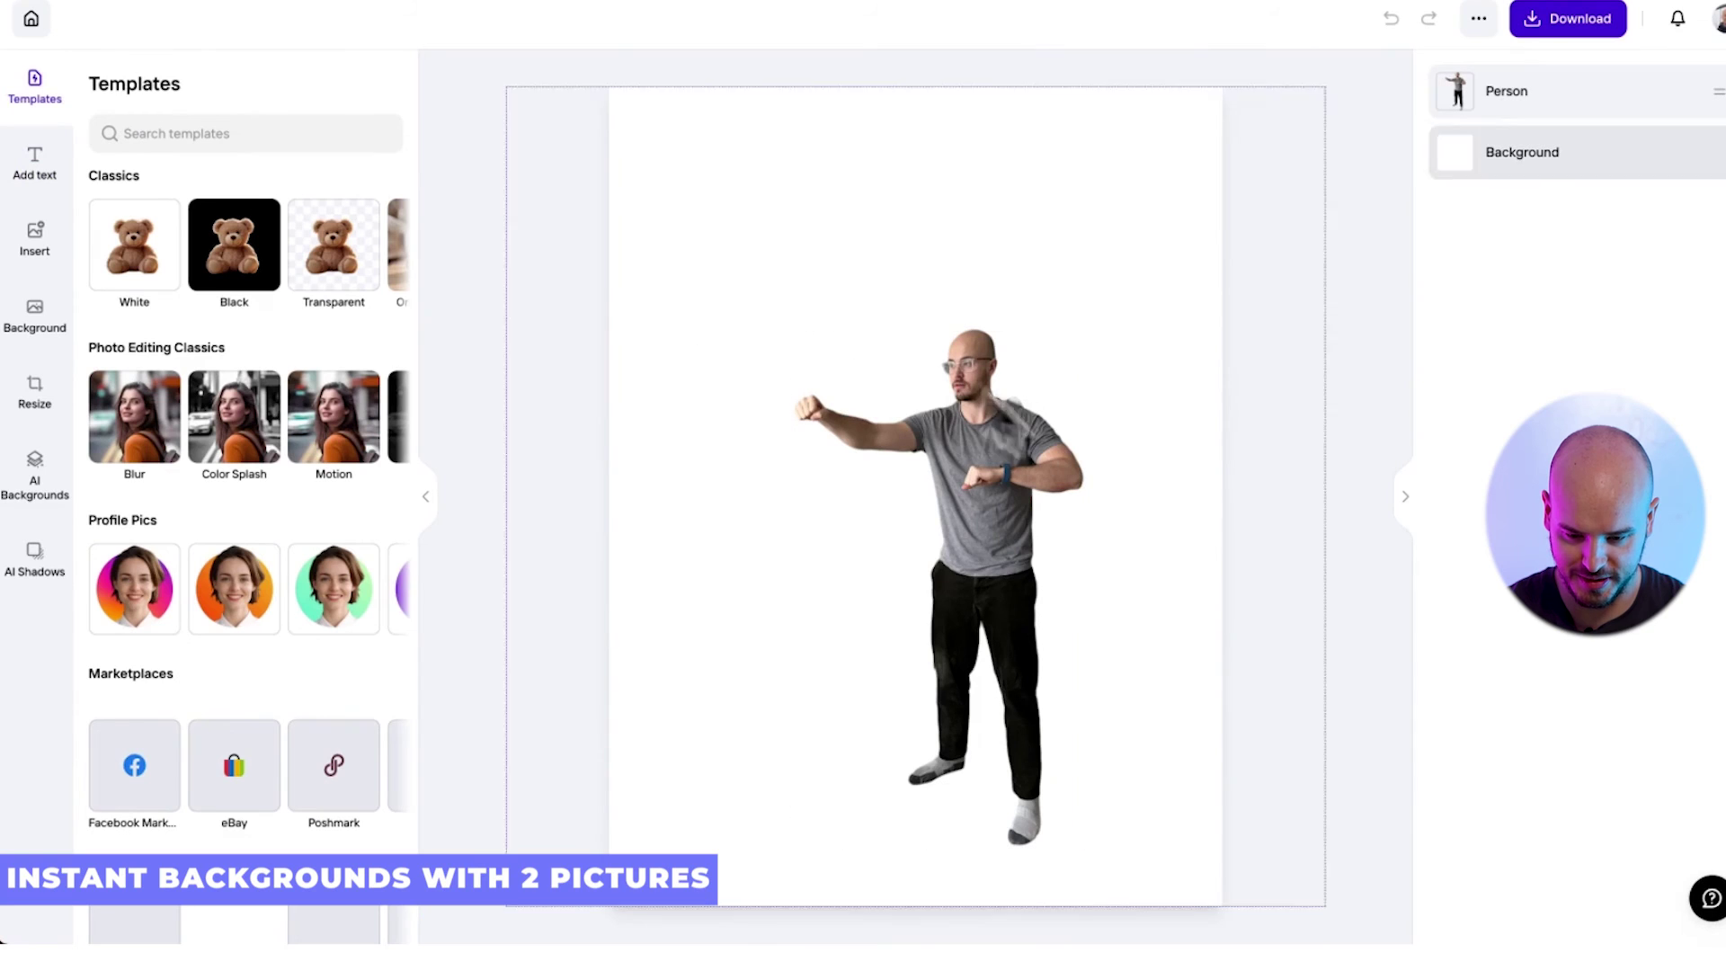
# Step: Resize the person design to 1280×720 Youtube Cover and shrink the person up-right
pyautogui.click(467, 387)
pyautogui.click(45, 472)
pyautogui.click(40, 317)
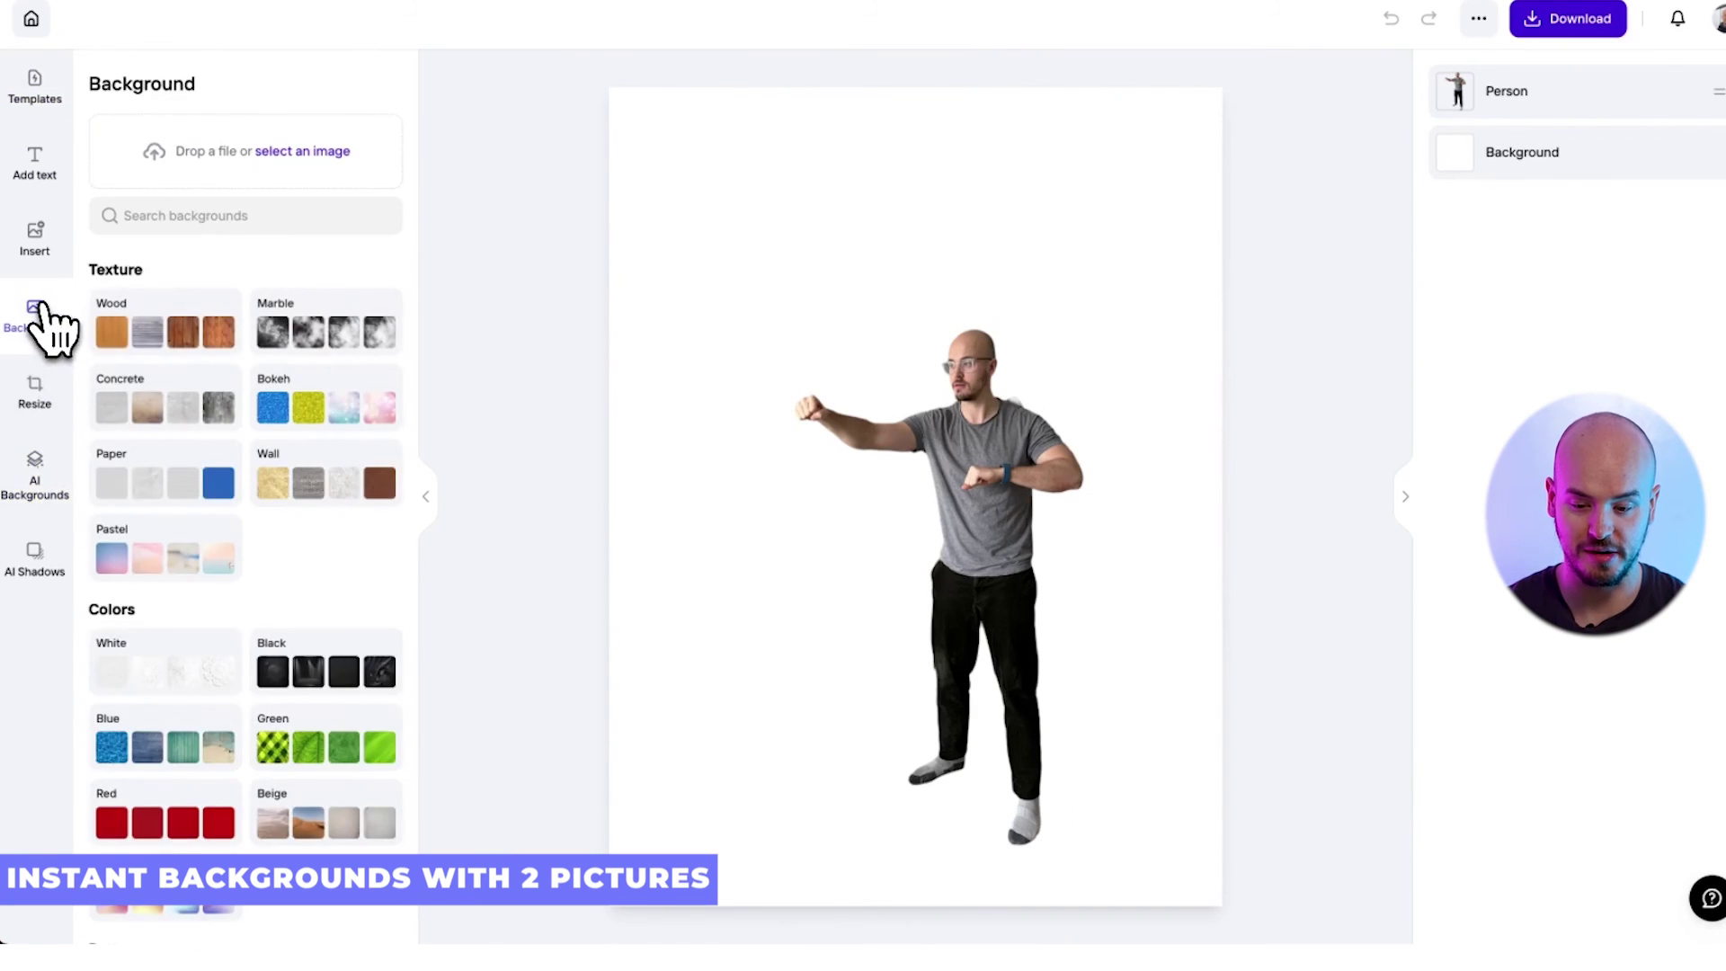
pyautogui.click(40, 395)
pyautogui.click(144, 381)
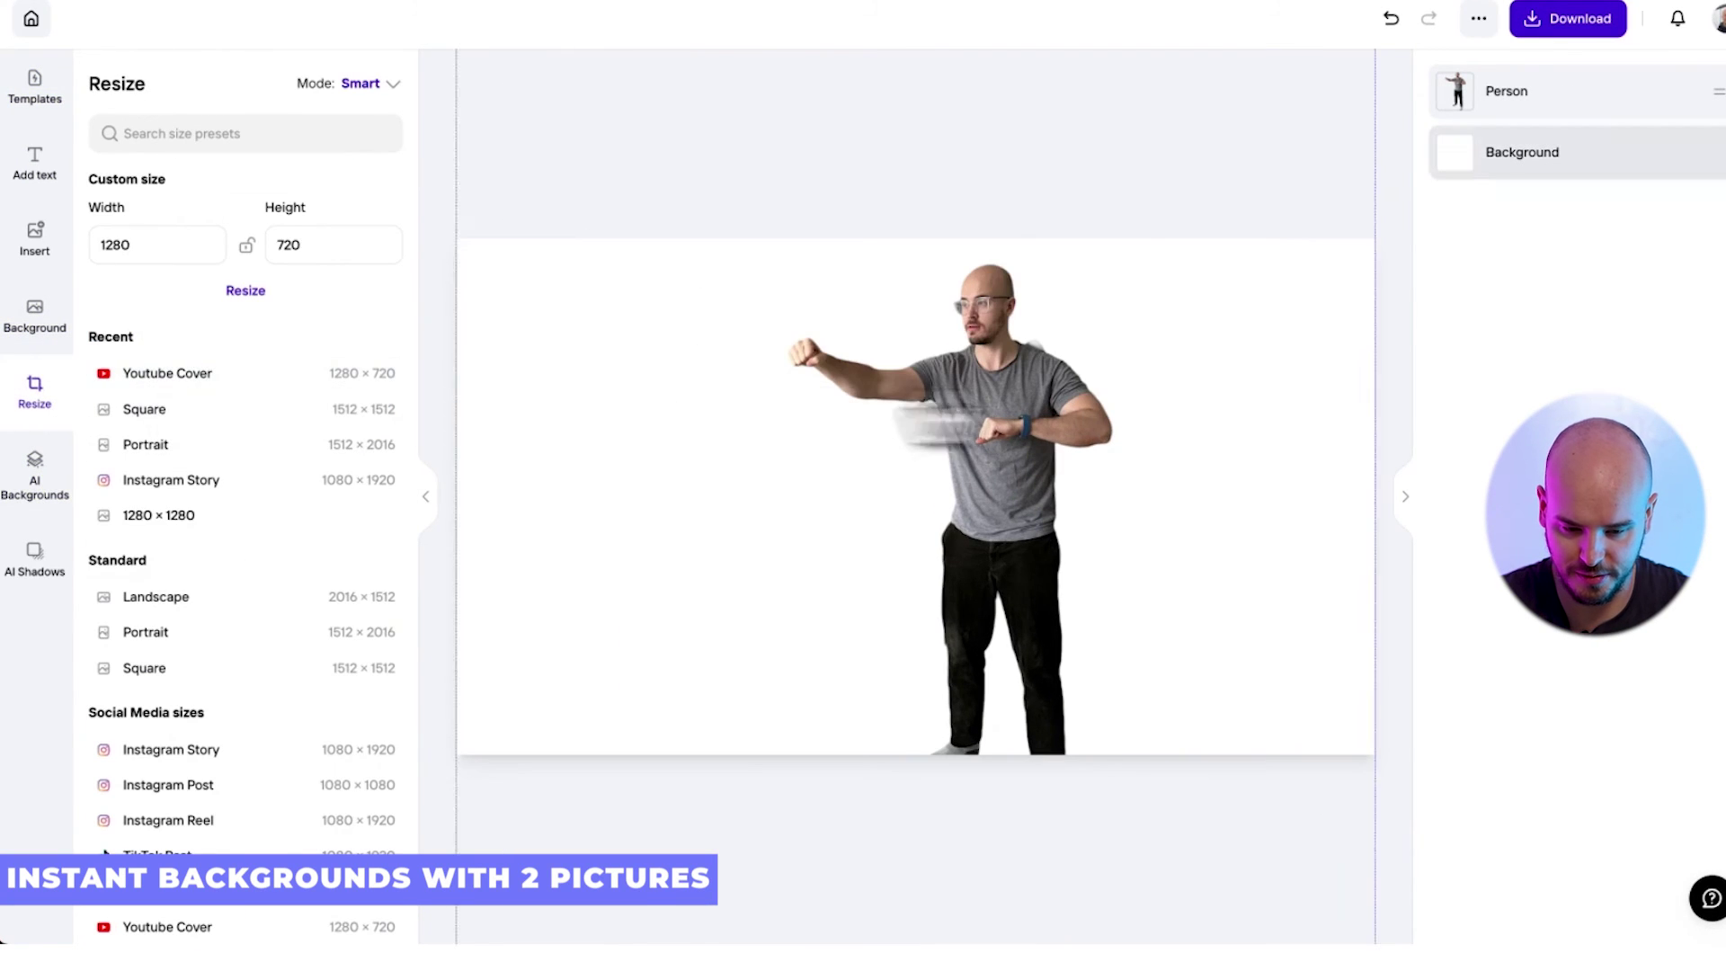
pyautogui.click(980, 414)
pyautogui.moveTo(791, 265); pyautogui.dragTo(1052, 424)
# Step: Drag dog.jpg from the Photoroom images folder onto the canvas
pyautogui.press('super+Tab')
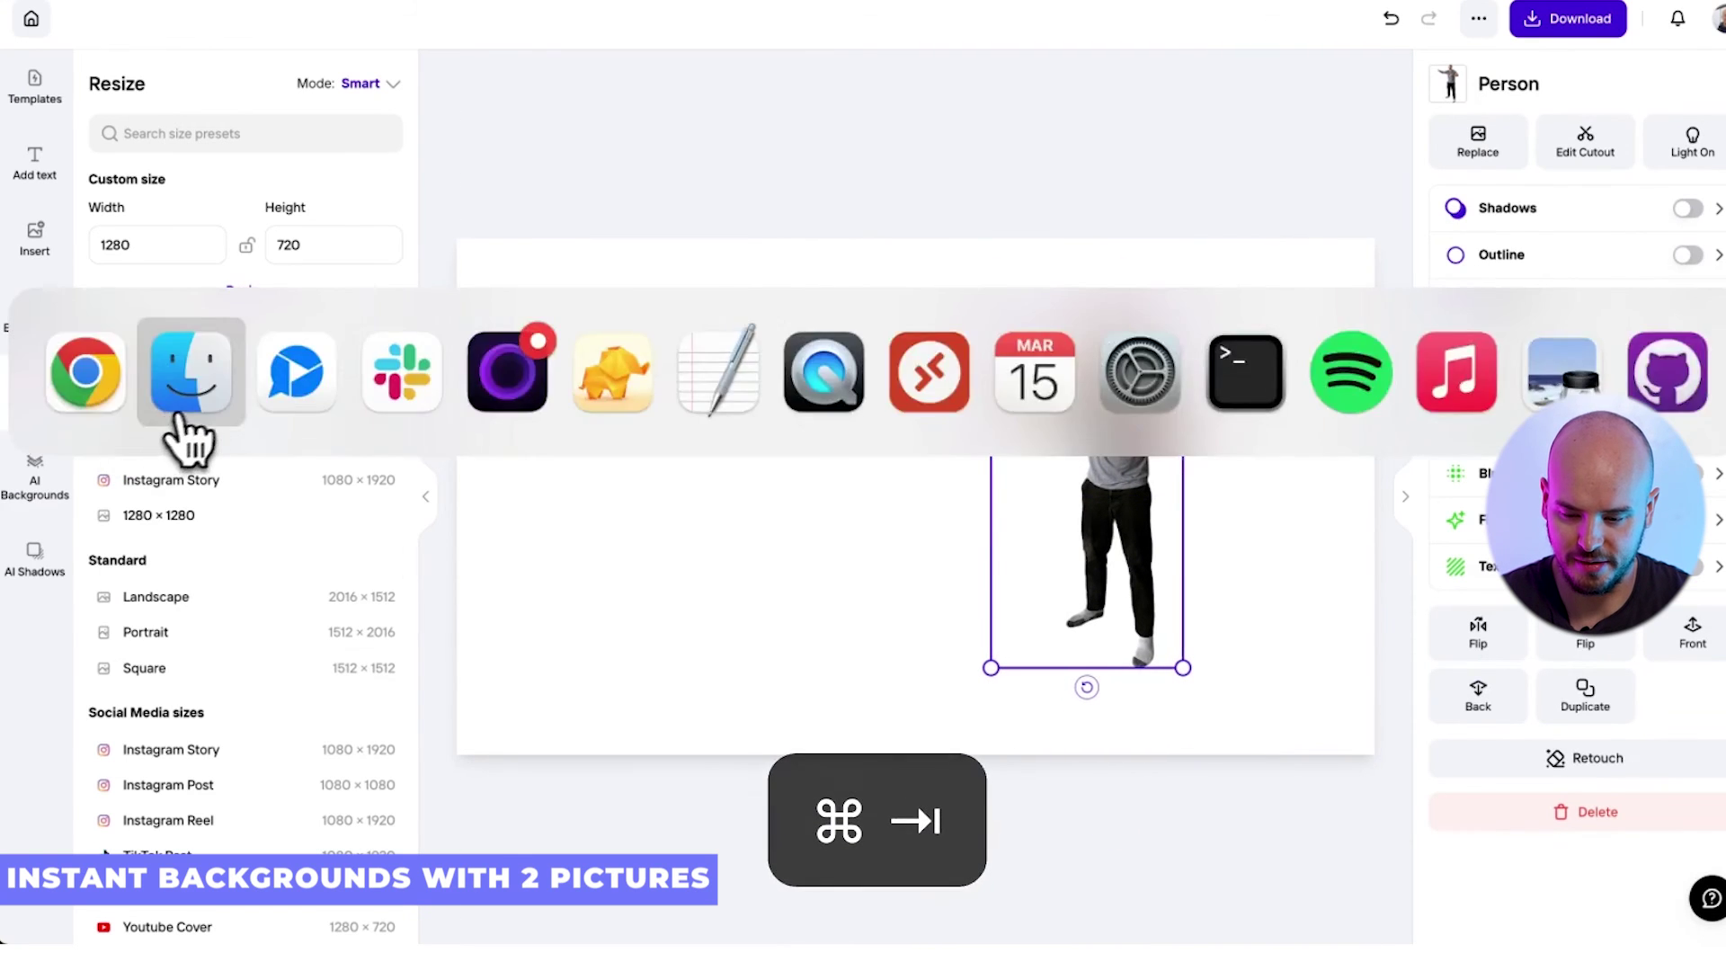
pyautogui.click(188, 404)
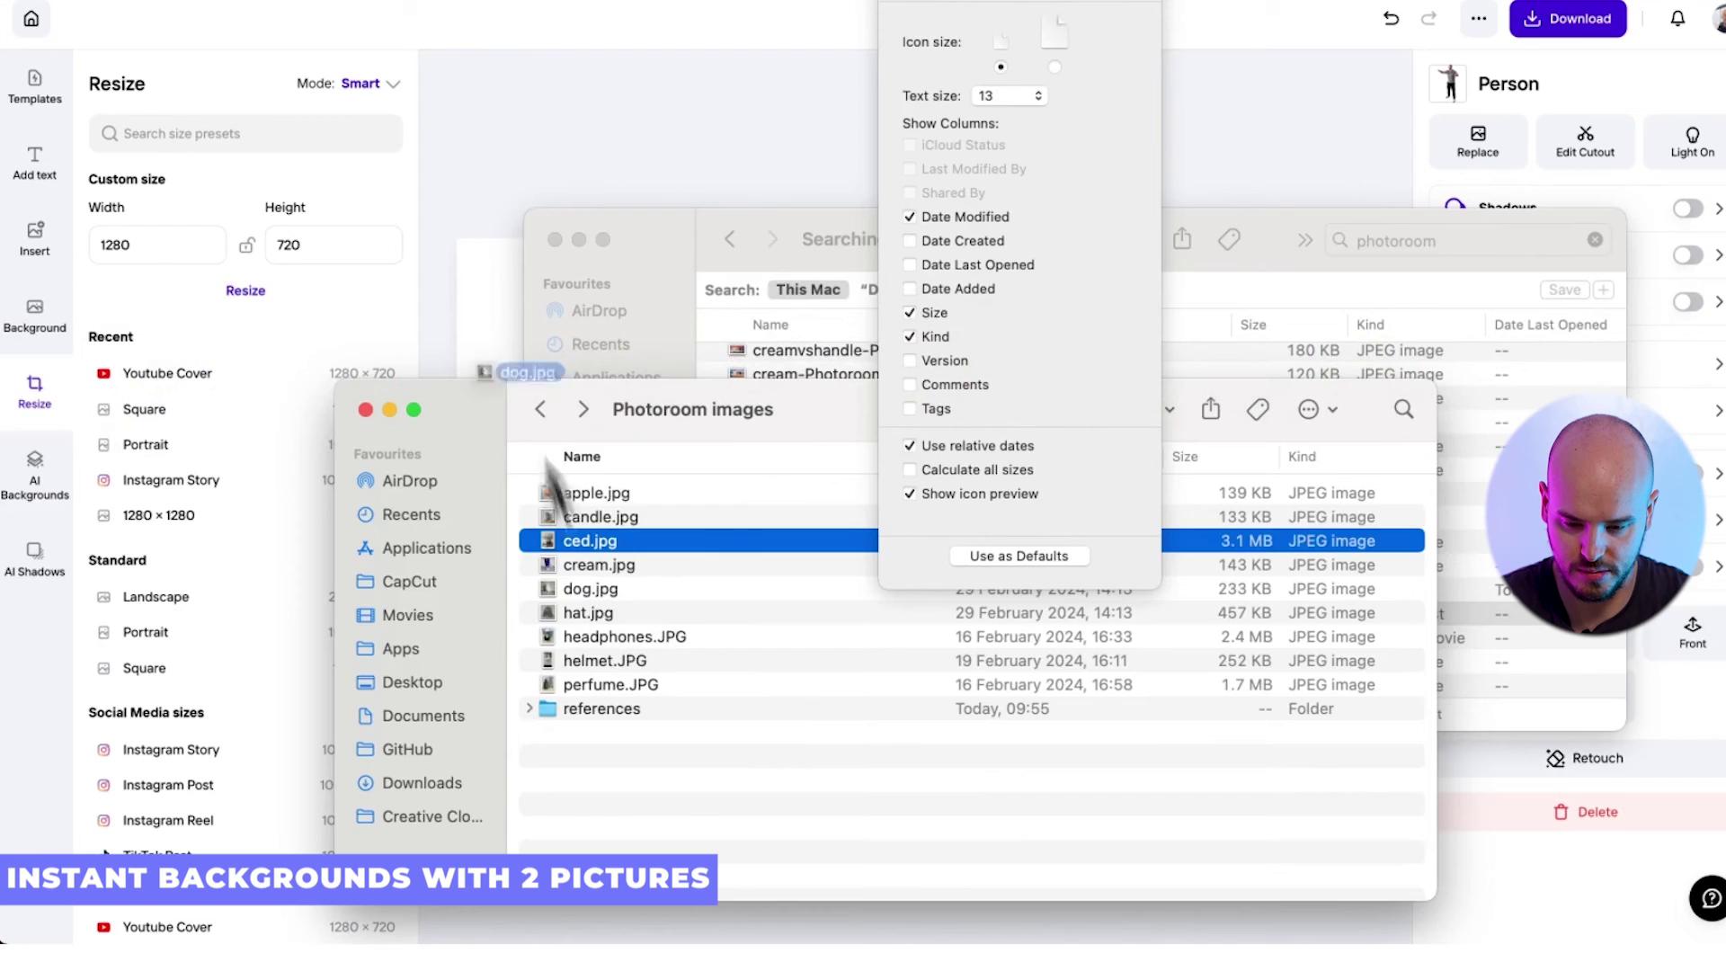
pyautogui.moveTo(546, 456); pyautogui.dragTo(501, 332)
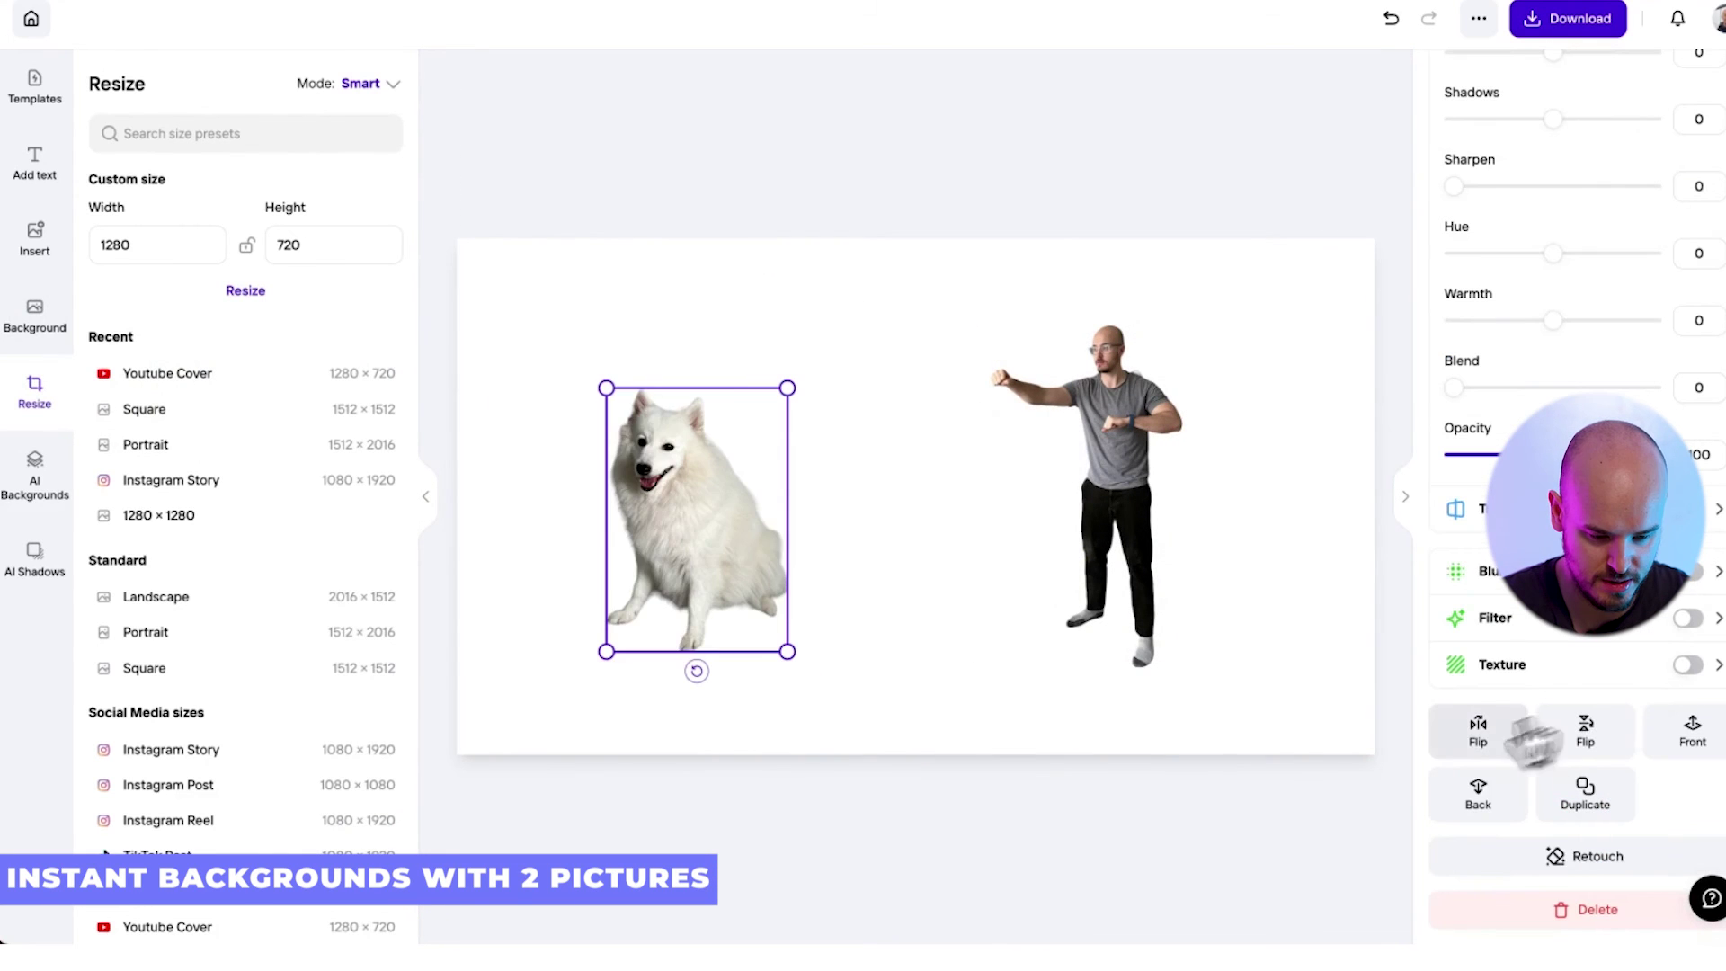
# Step: Mirror the dog, enlarge the person, and set both on the bottom edge
pyautogui.click(1478, 731)
pyautogui.click(1038, 634)
pyautogui.moveTo(977, 331); pyautogui.dragTo(886, 270)
pyautogui.moveTo(1072, 431); pyautogui.dragTo(1128, 493)
pyautogui.moveTo(707, 534); pyautogui.dragTo(807, 629)
pyautogui.moveTo(854, 481); pyautogui.dragTo(802, 543)
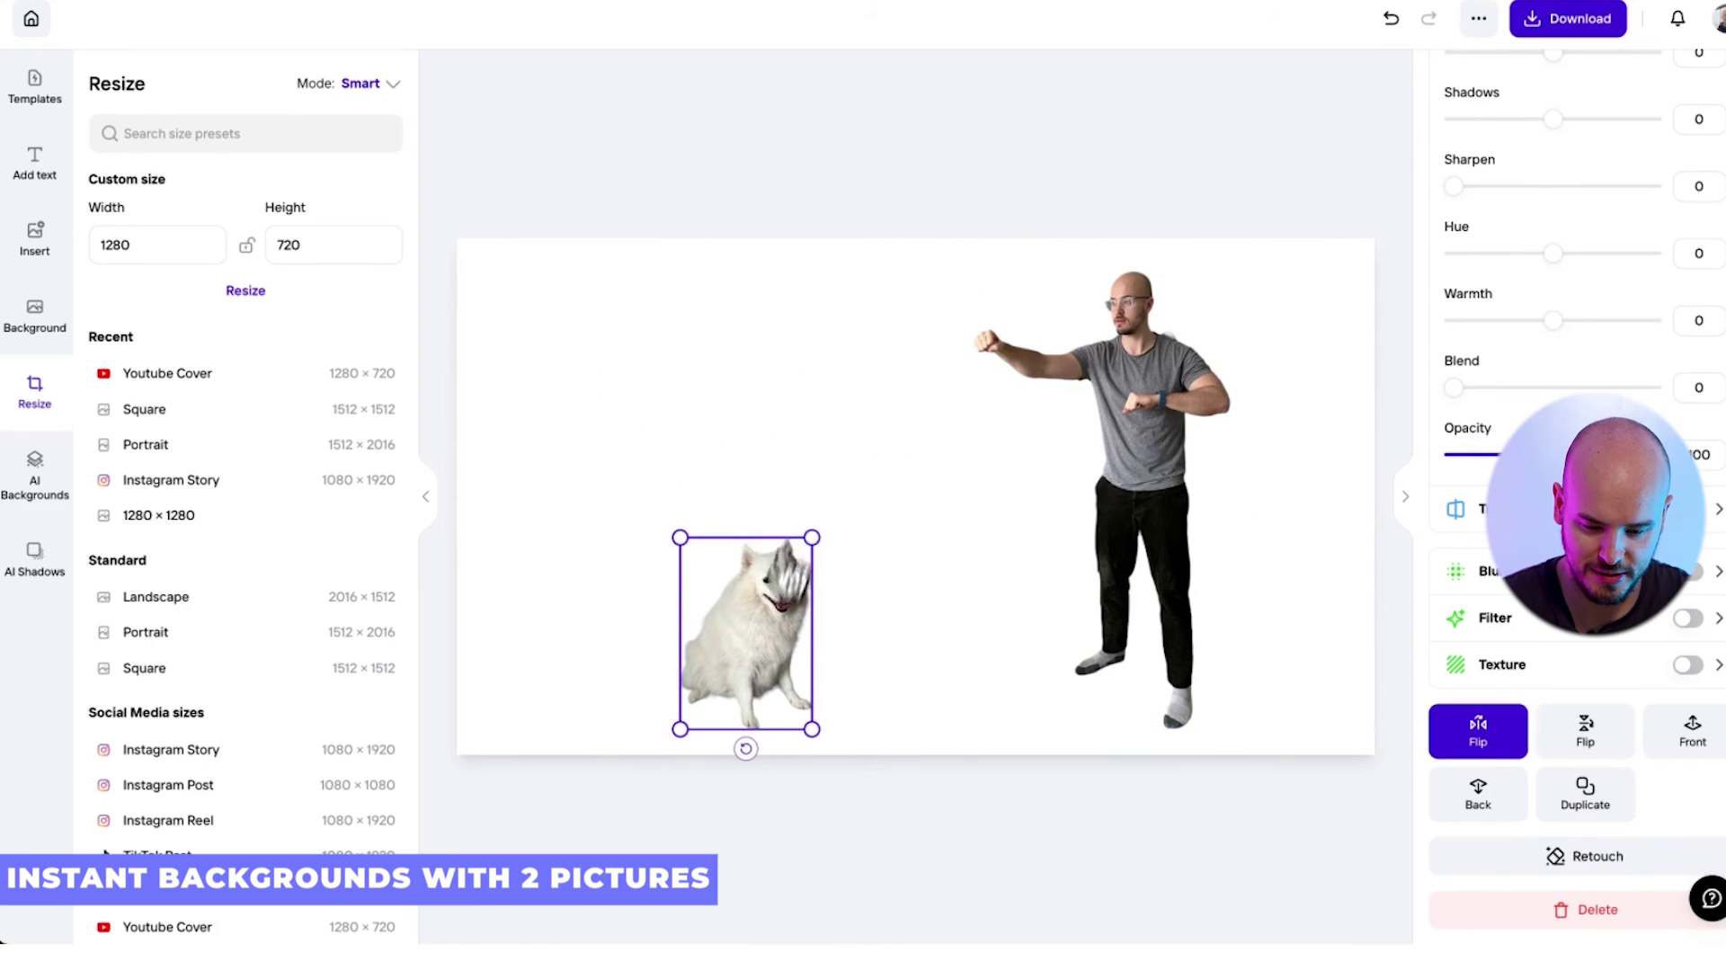
pyautogui.moveTo(756, 630); pyautogui.dragTo(753, 604)
# Step: Apply the AI 'person standing next to a dog' beach background
pyautogui.click(50, 465)
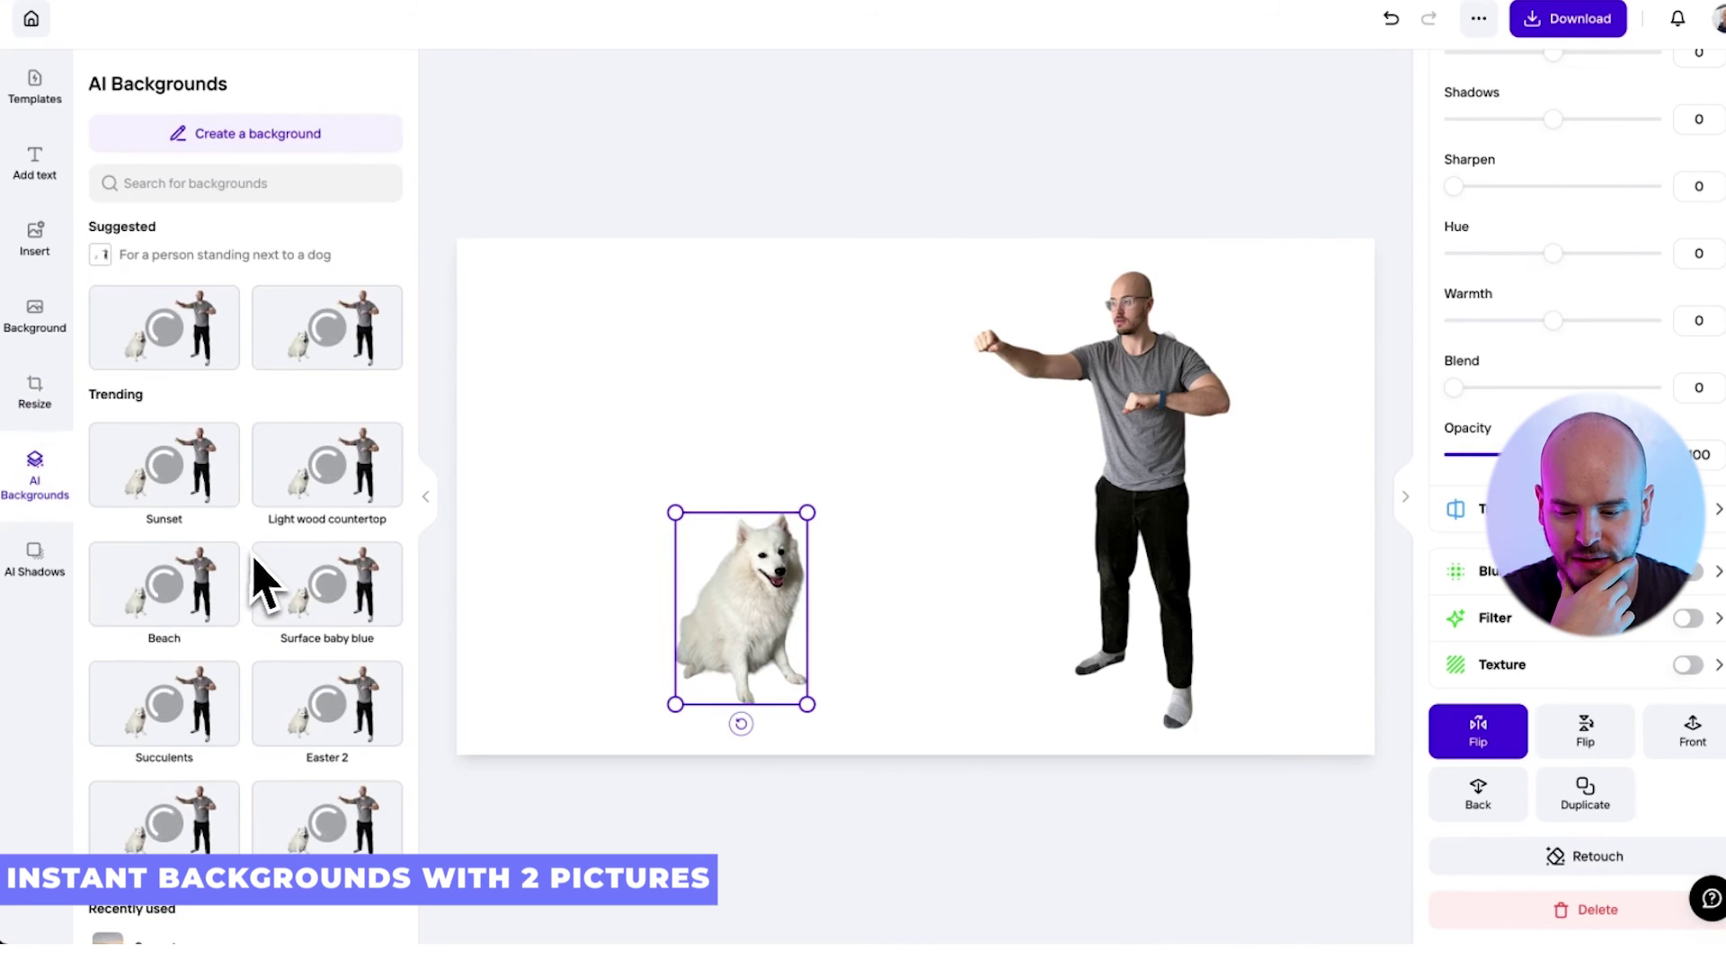
pyautogui.click(343, 358)
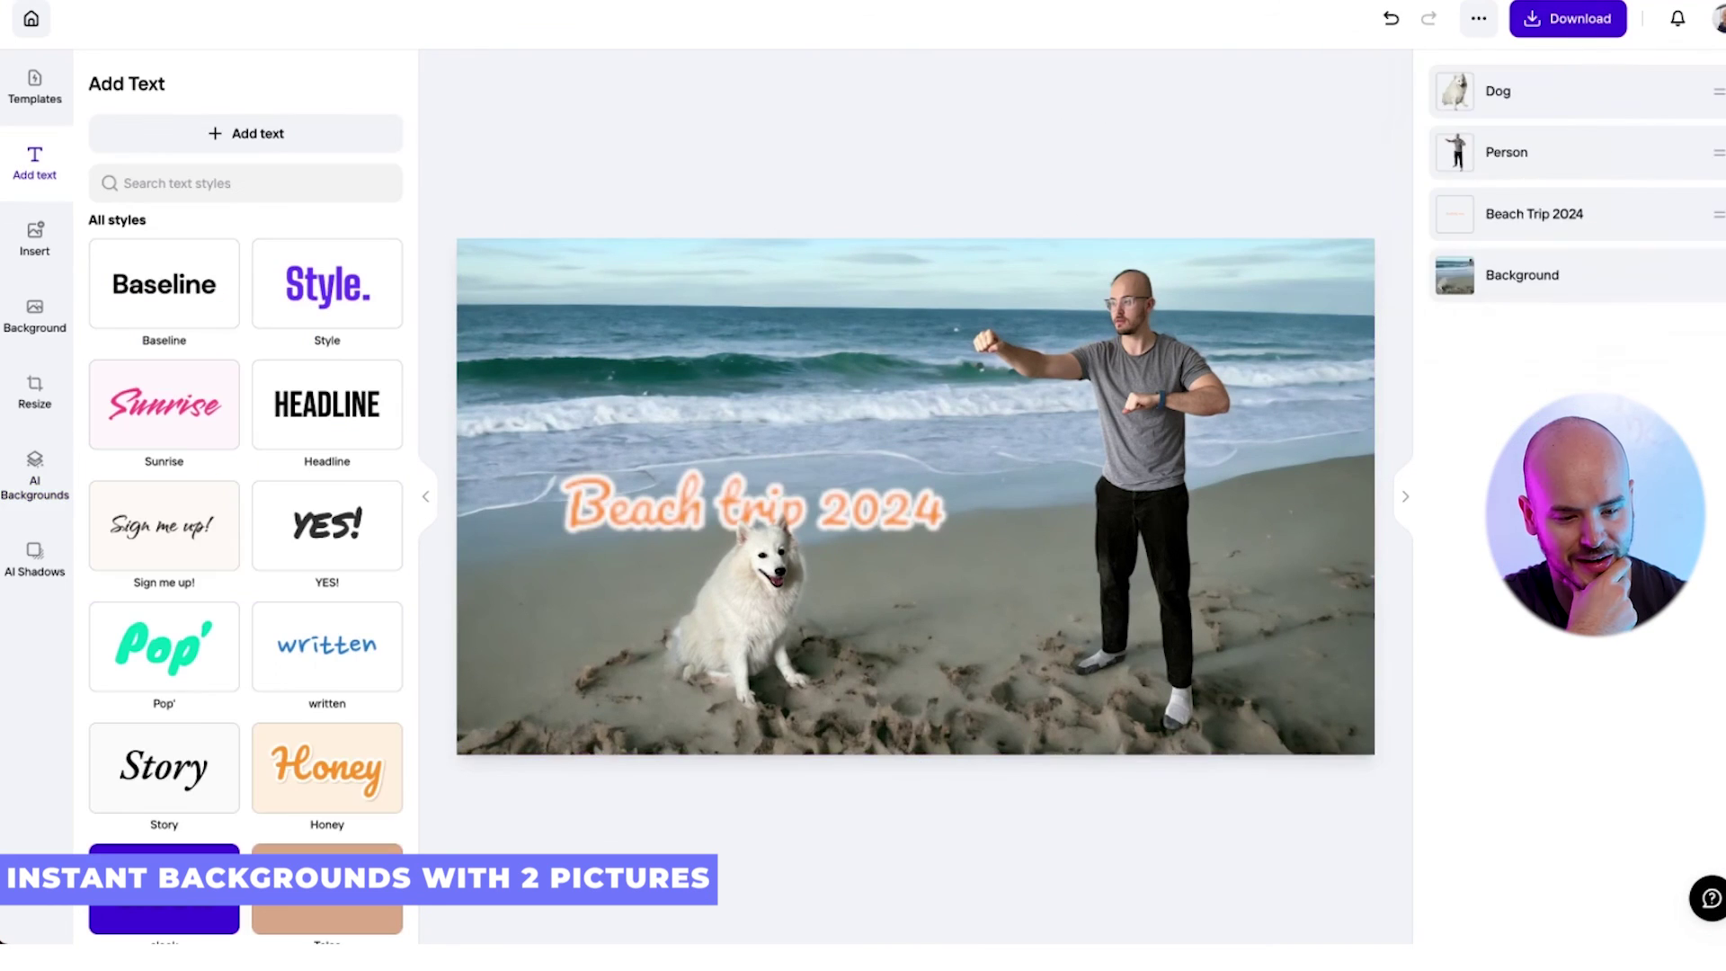
pyautogui.click(1564, 21)
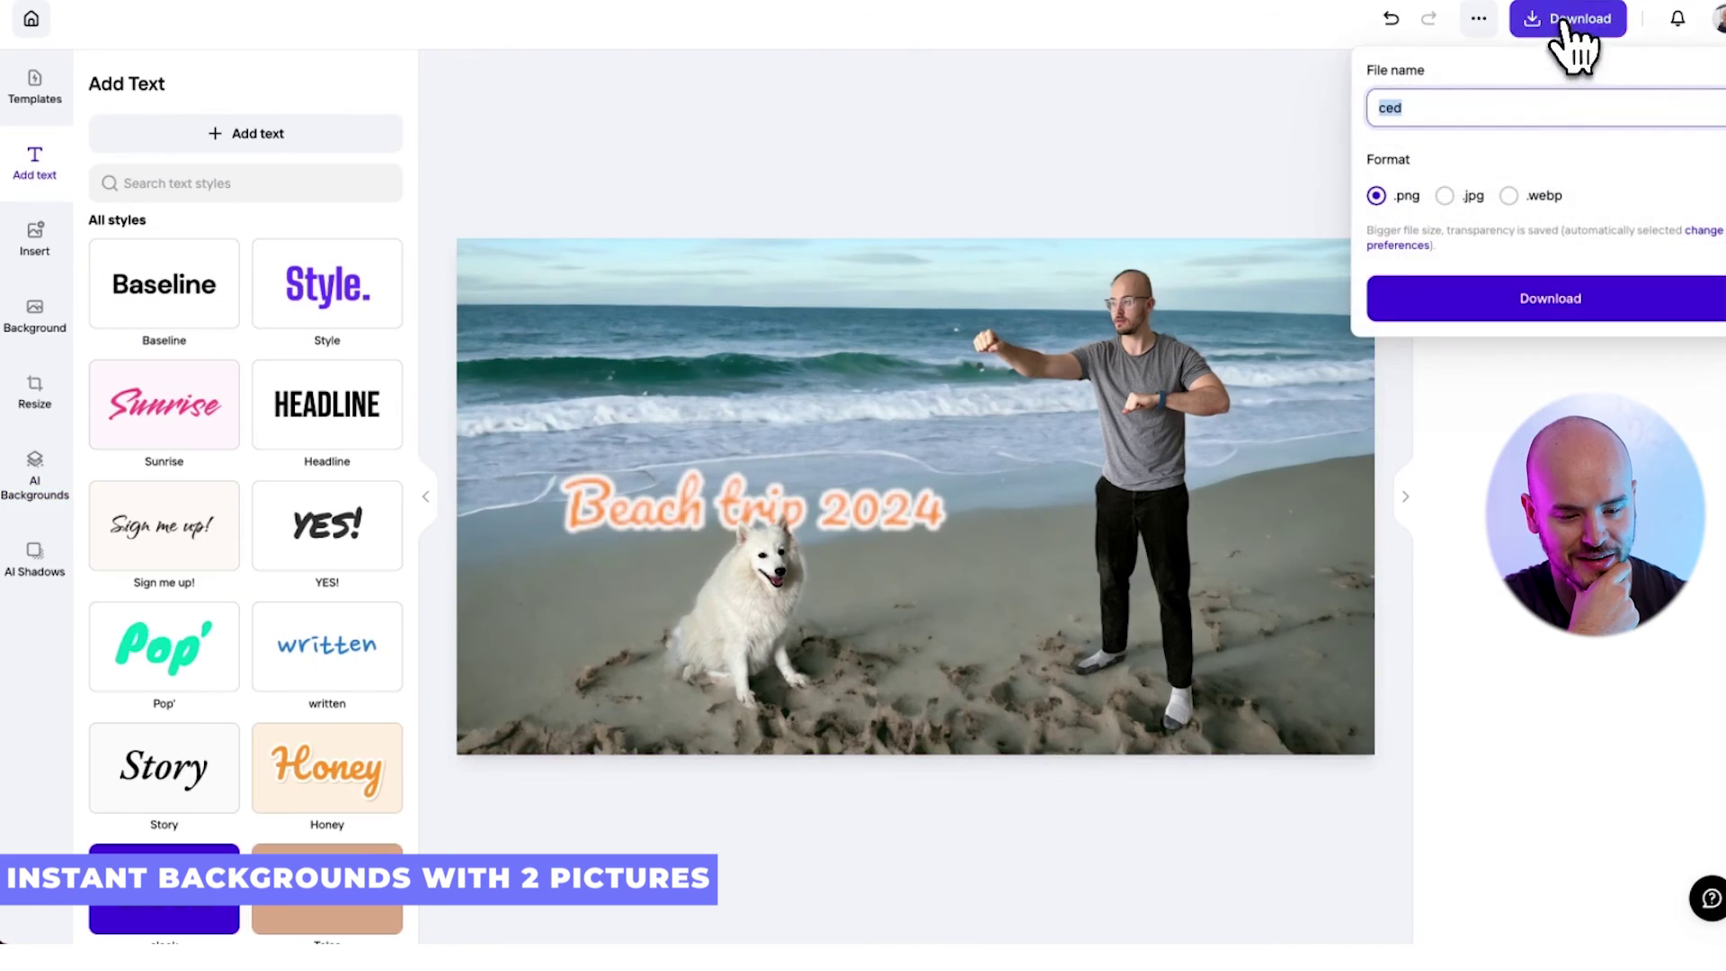
# Step: Download the Beach trip 2024 composite as a PNG and dismiss the browser downloads list
pyautogui.click(1475, 309)
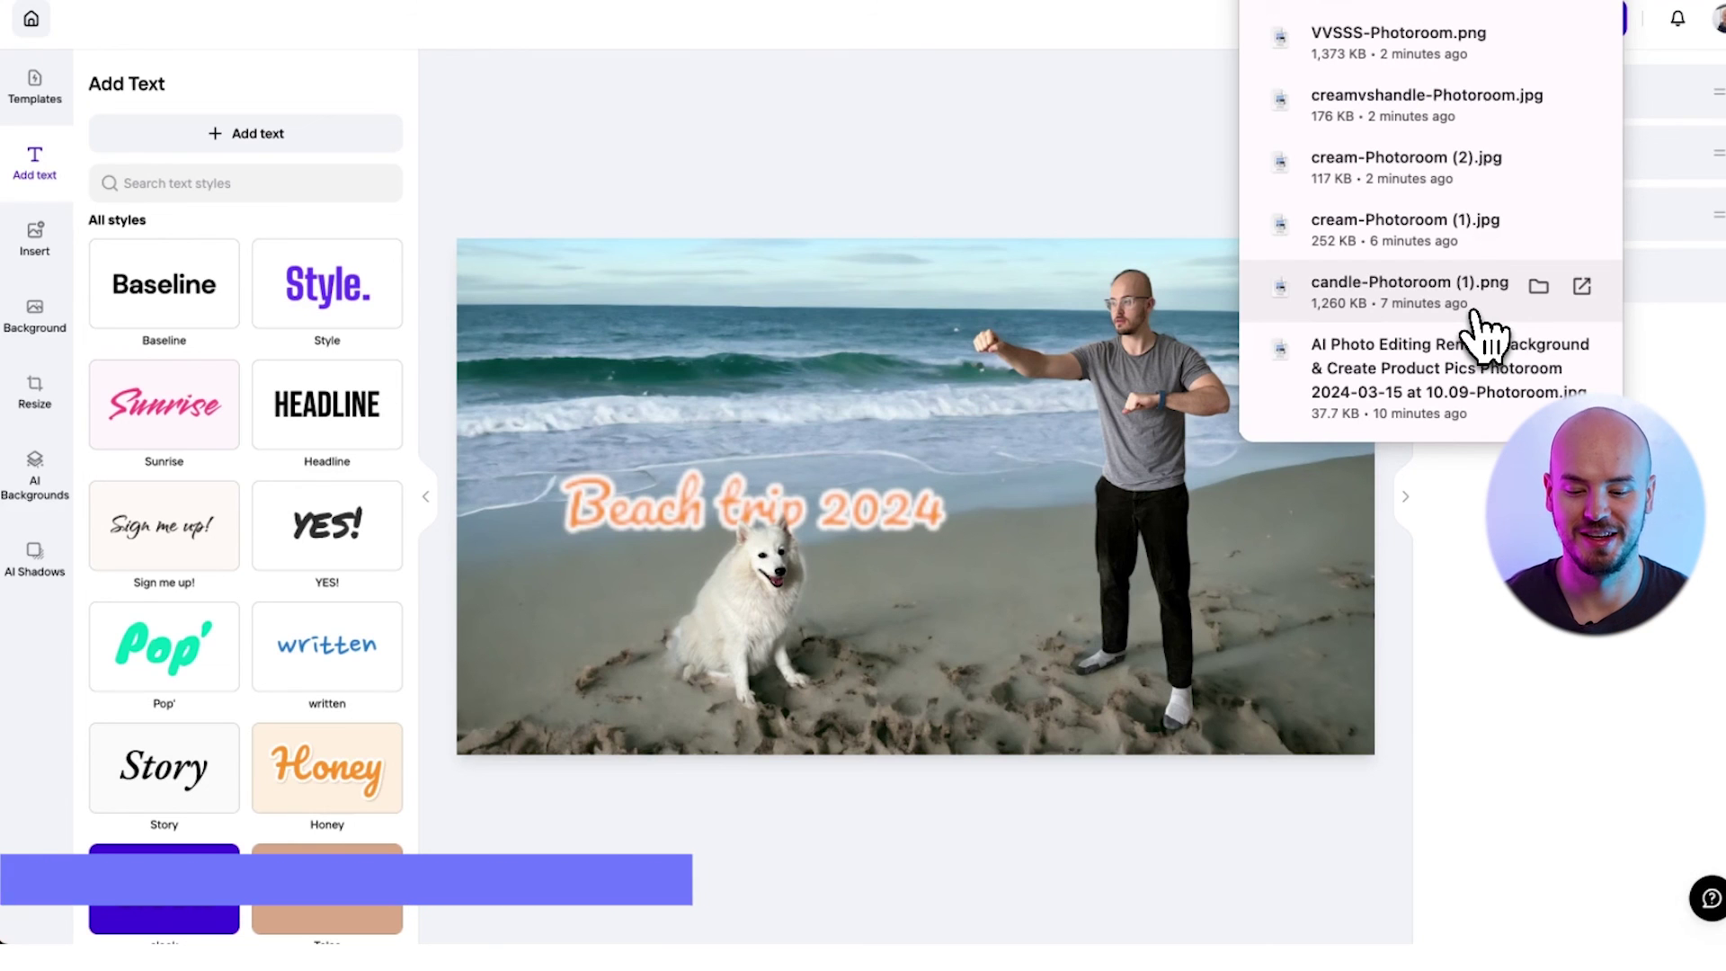
pyautogui.click(958, 214)
pyautogui.click(909, 719)
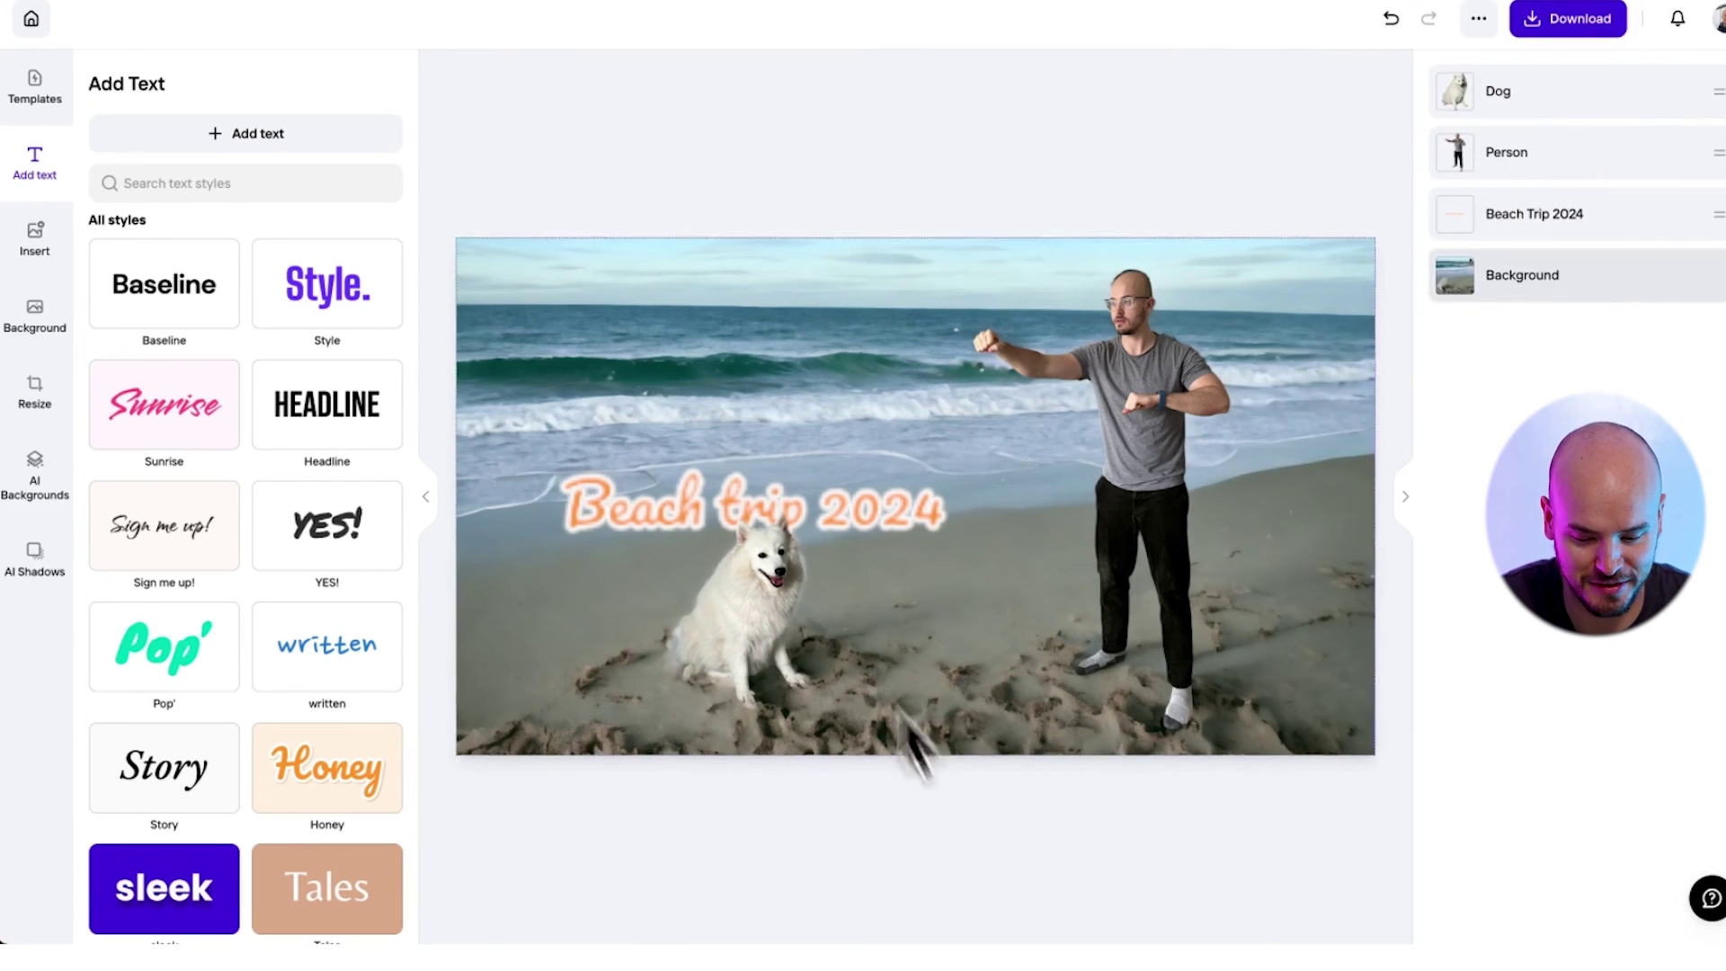